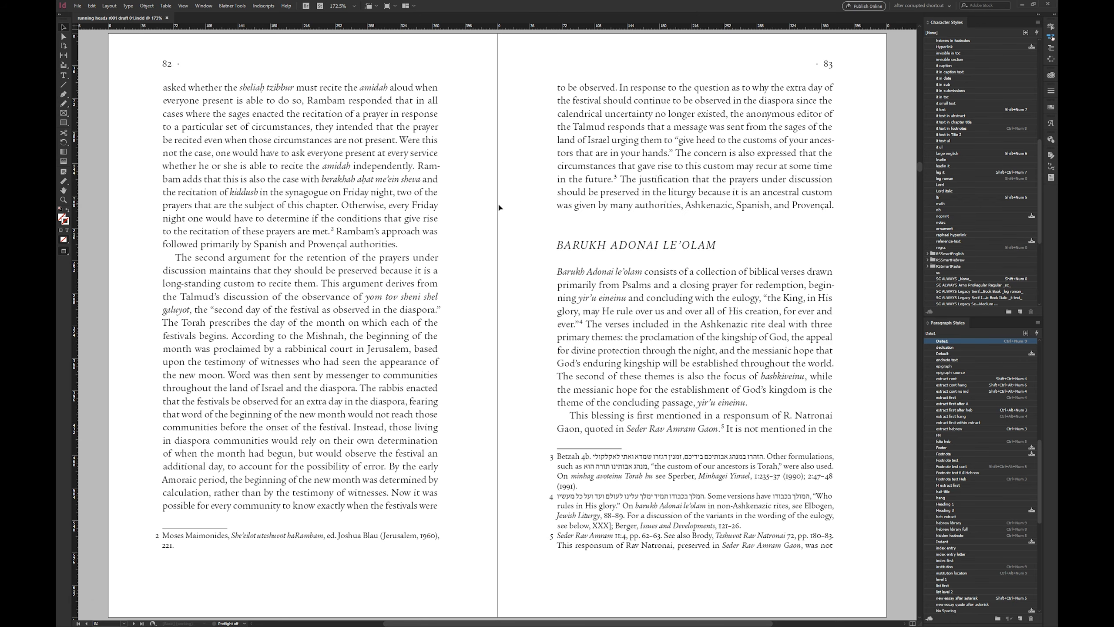
- Copy the book title from title page iii into the A-Master's left page header as "TRADITION, INTERPRETATION, AND CHANGE"
key("ctrl+j")
type("iii")
key("Return")
double_click(492, 199)
left_click(485, 200)
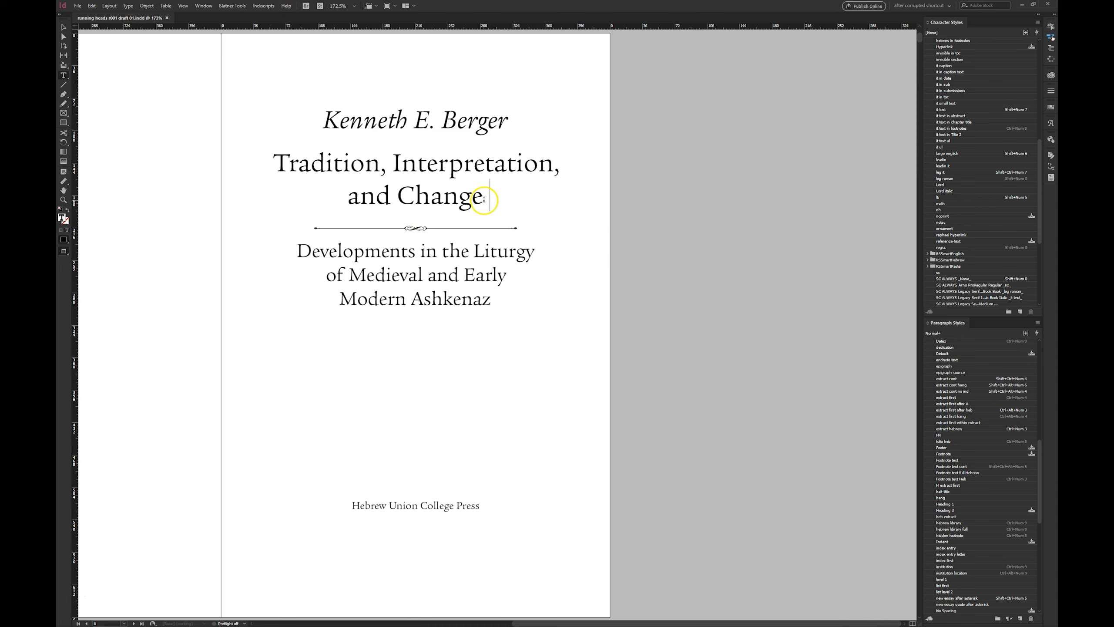
left_click_drag(485, 200, 281, 165)
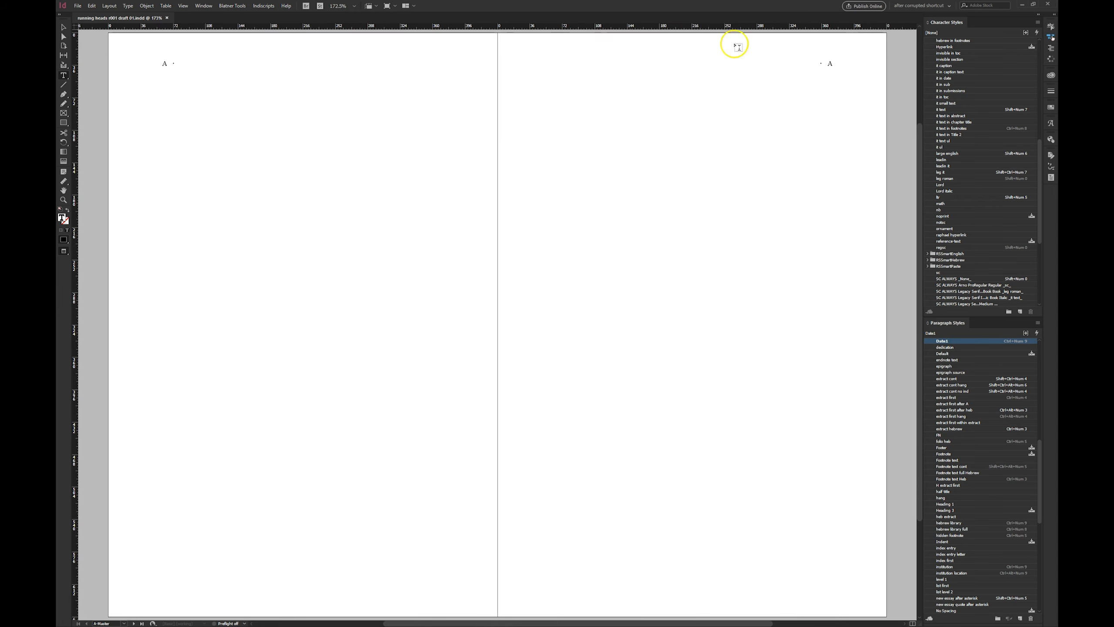
left_click(238, 61)
key("Tab")
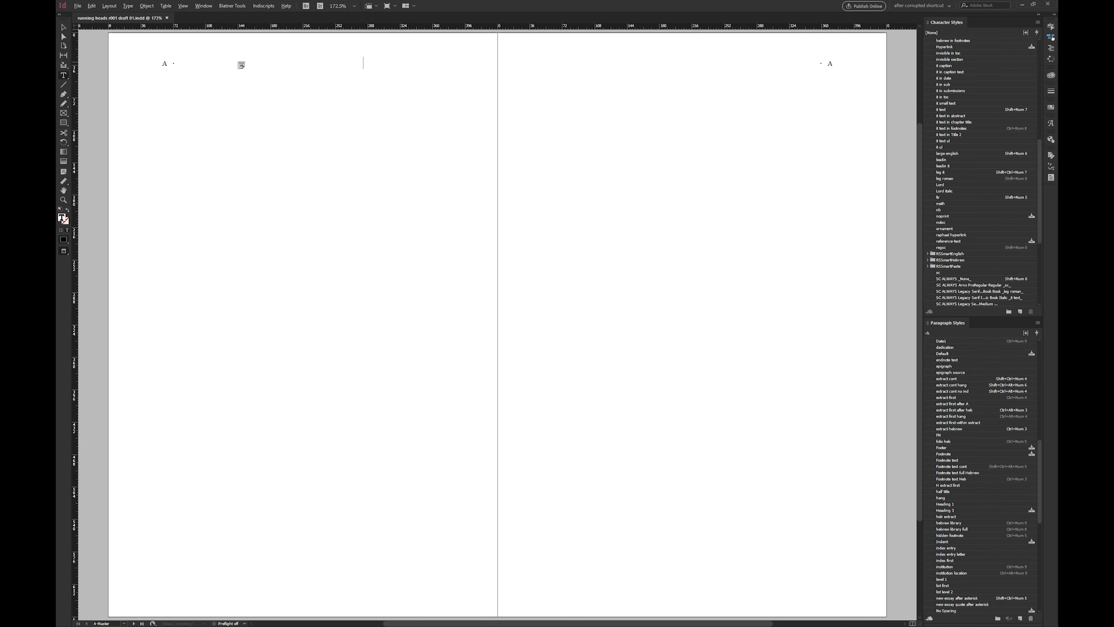
type("TRADITION, INTERPRETATION, AND CHANGE")
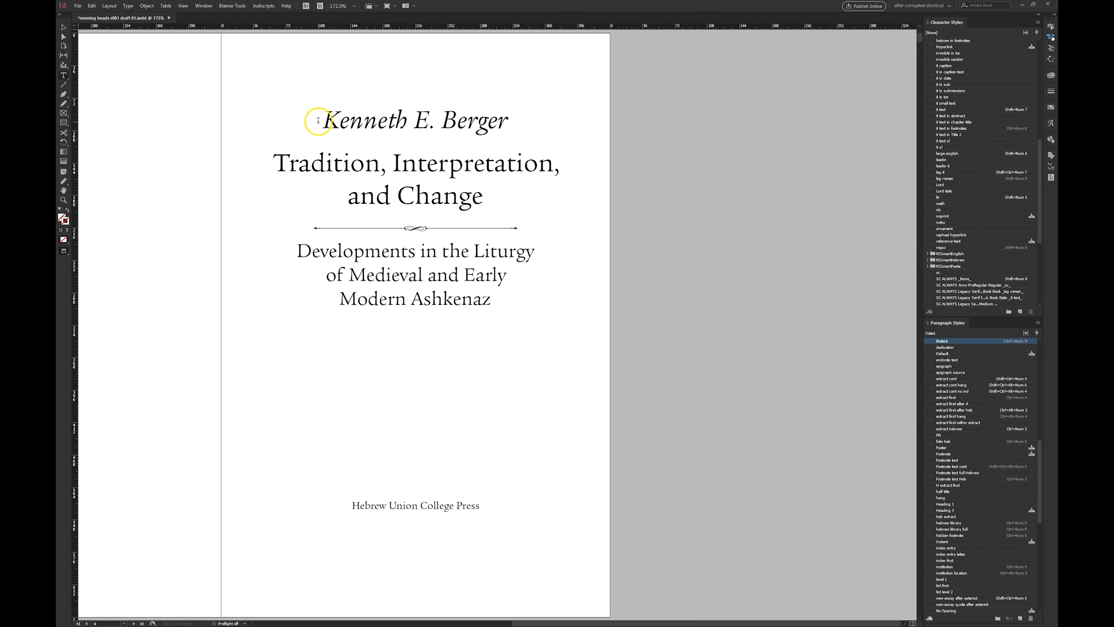
- Copy the author's name from the title page into the A-Master's right page header, before the page number
left_click_drag(319, 120, 507, 122)
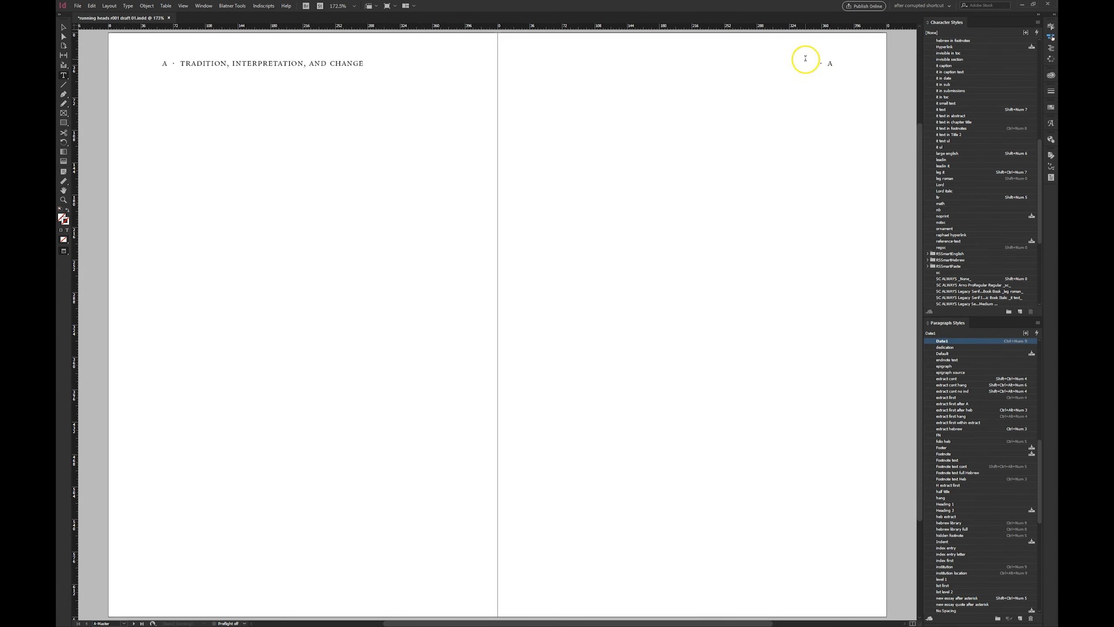
left_click(805, 59)
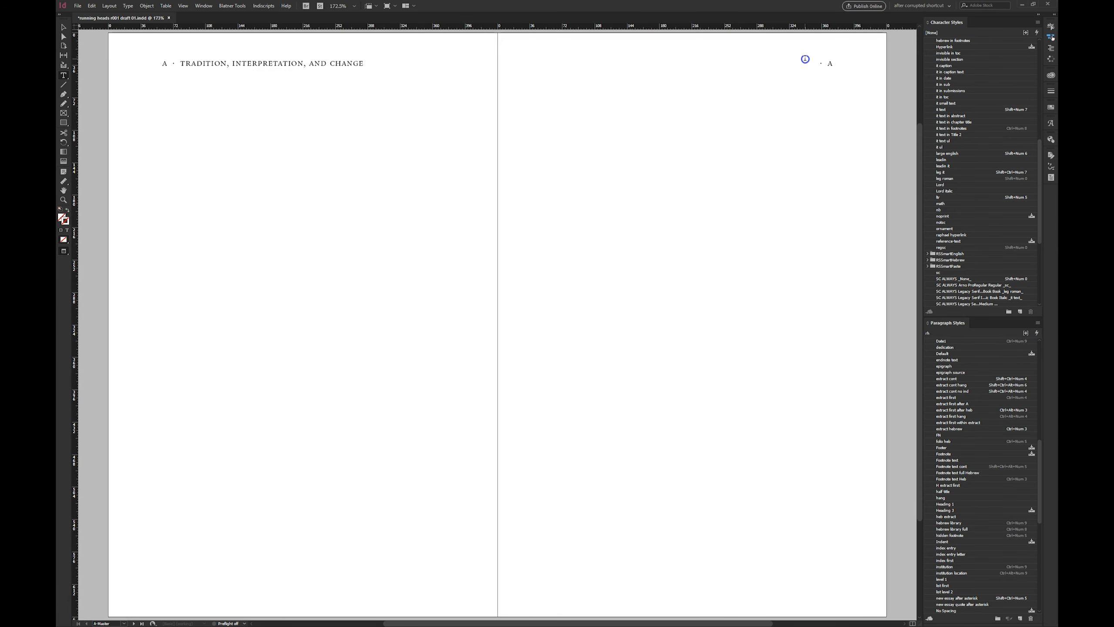
key("shift+KP_7")
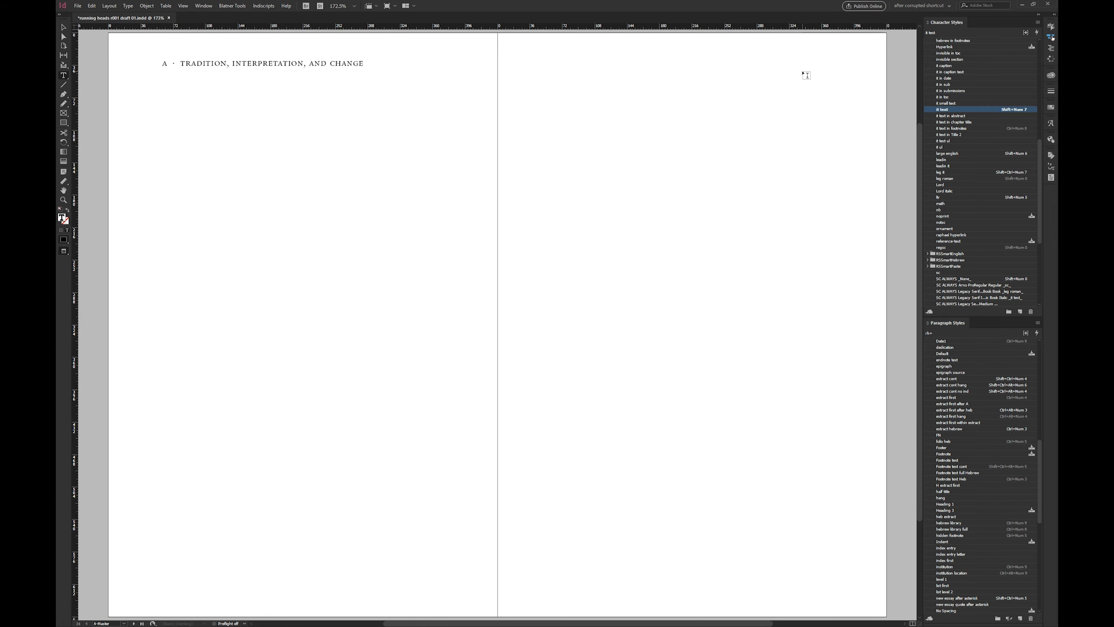
key("ctrl+z")
key("Escape")
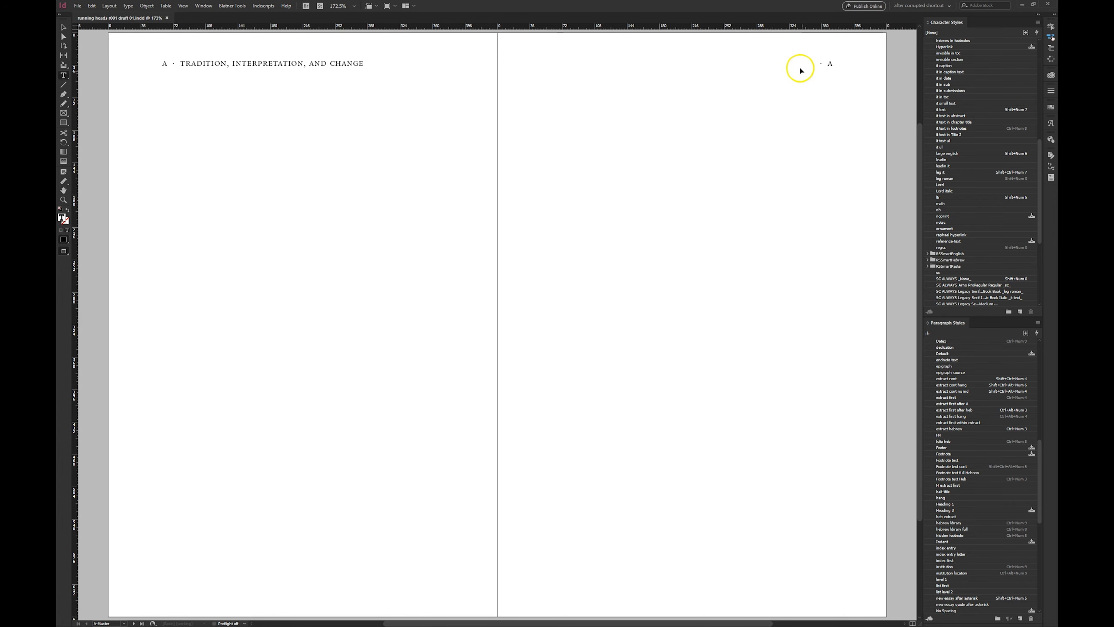
key("w")
double_click(798, 62)
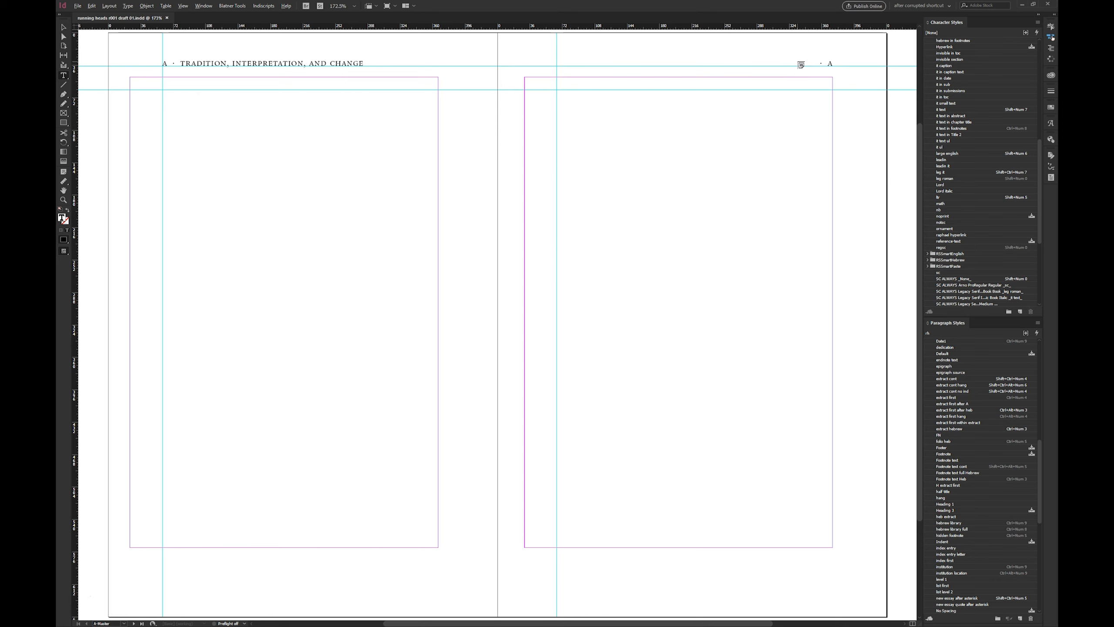
type("KENNETH E. BERGER")
key("Escape")
- Go to page 83 and compare the running headers on pages 82–83 with the Chapter 2 opening spread
key("ctrl+j")
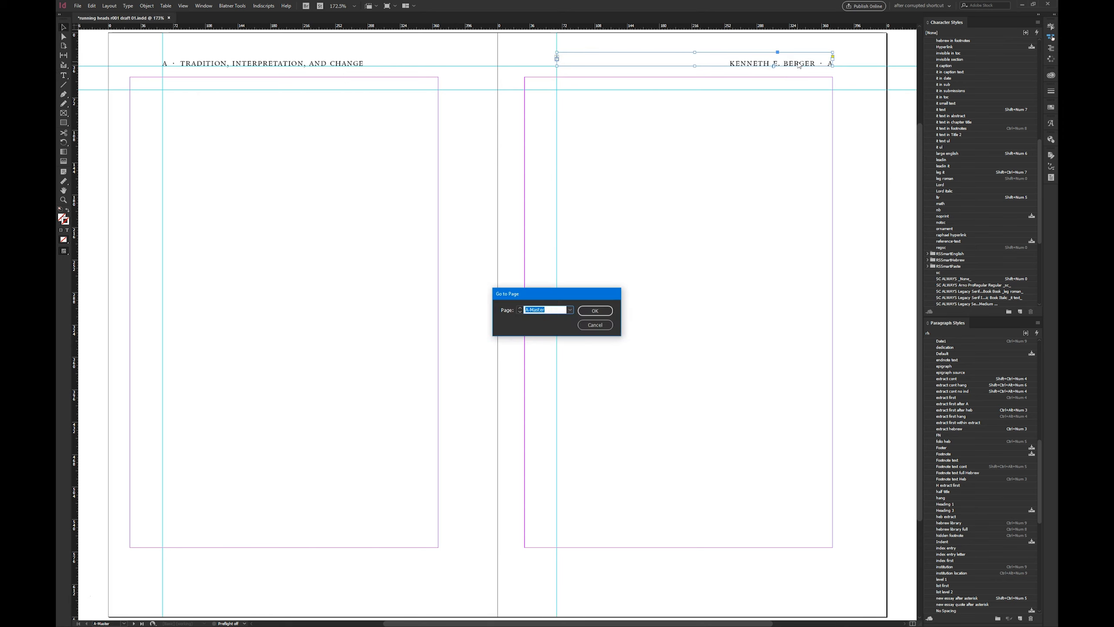
type("83")
left_click(605, 312)
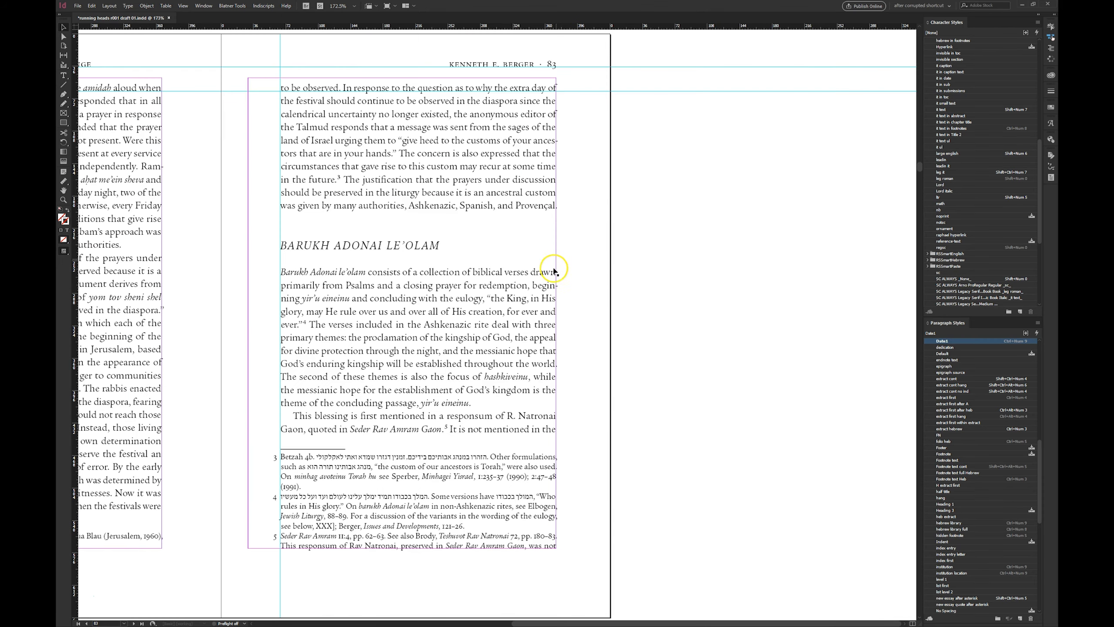
left_click(606, 314)
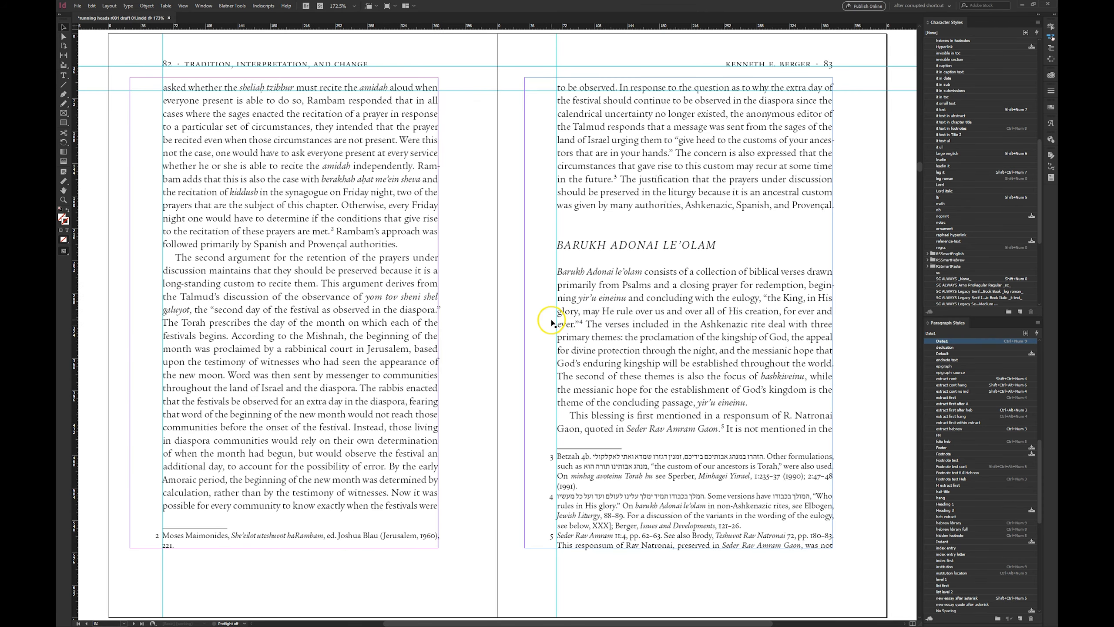
left_click(506, 328)
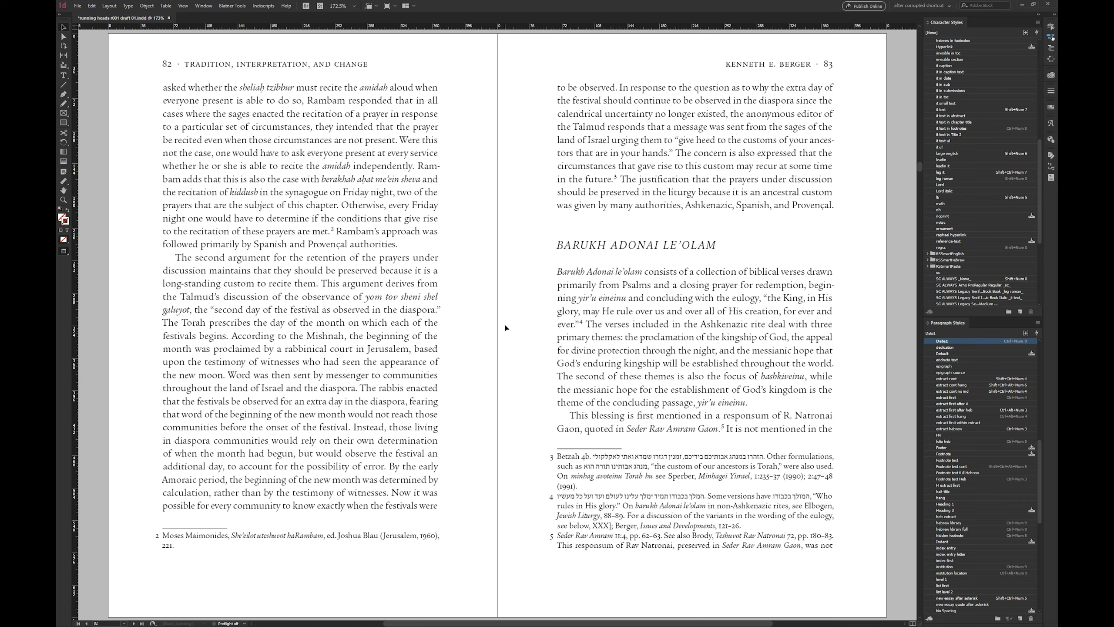
key("alt+Page_Up")
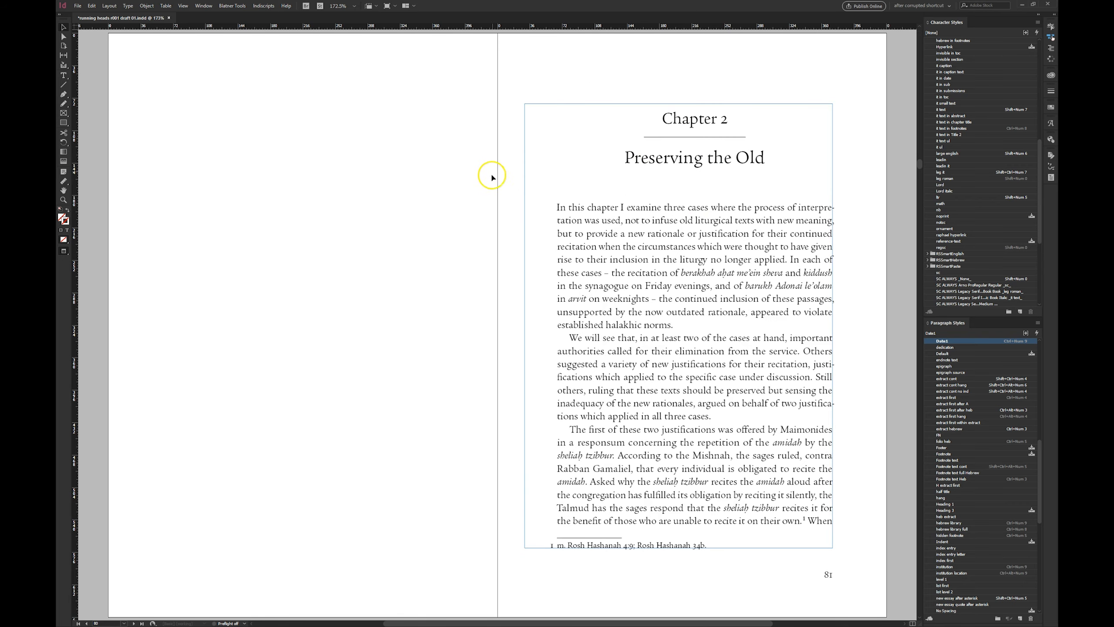
key("w")
key("w")
key("shift+Page_Down")
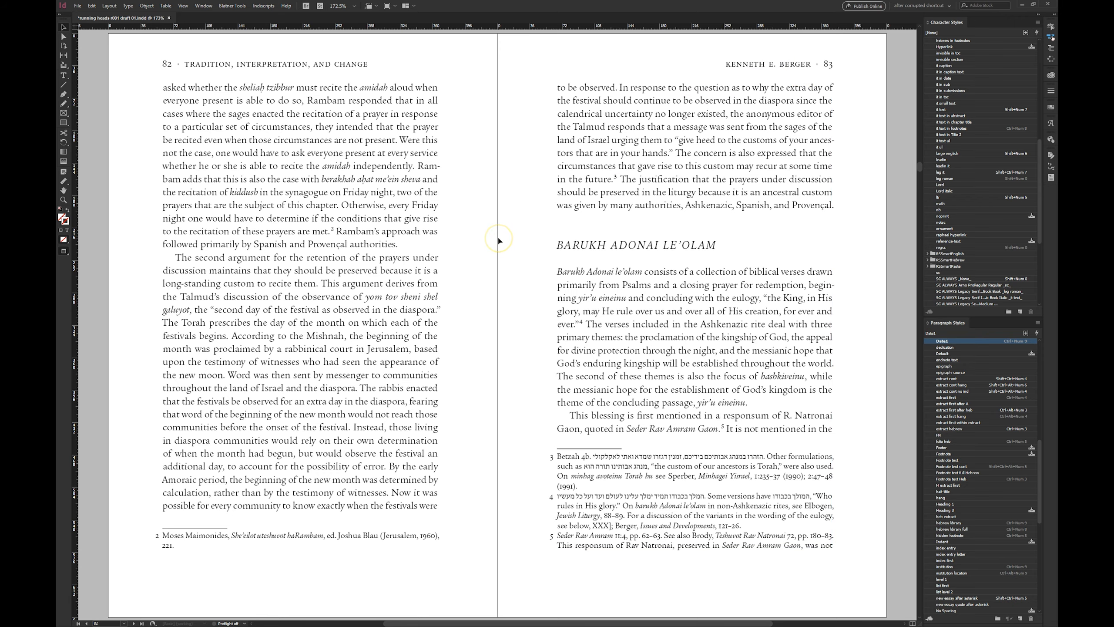
key("shift+Page_Up")
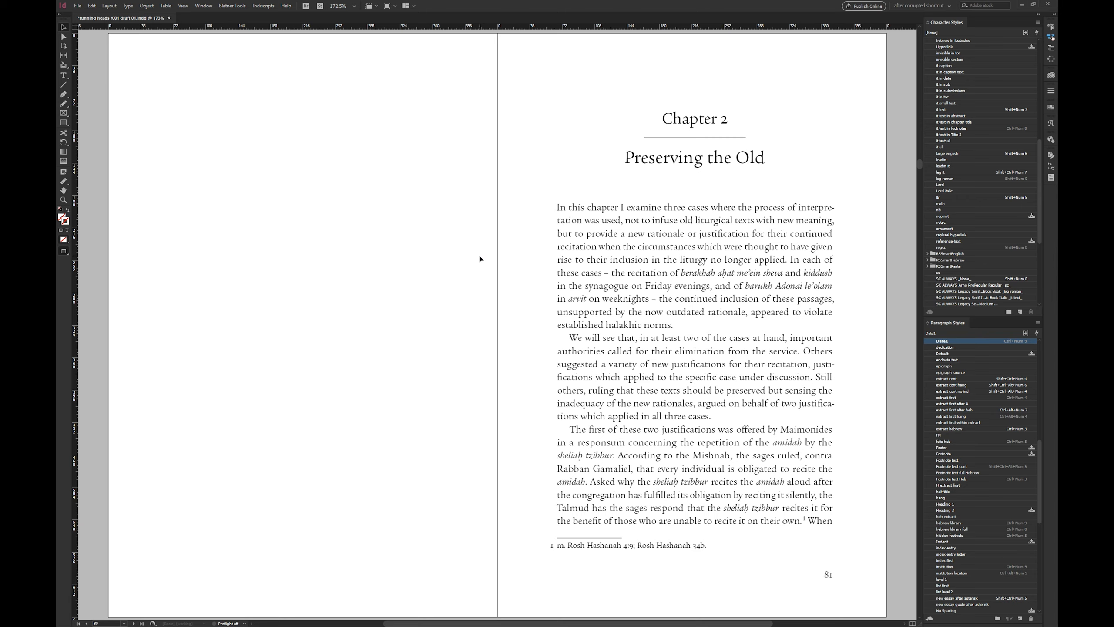
key("shift+Page_Down")
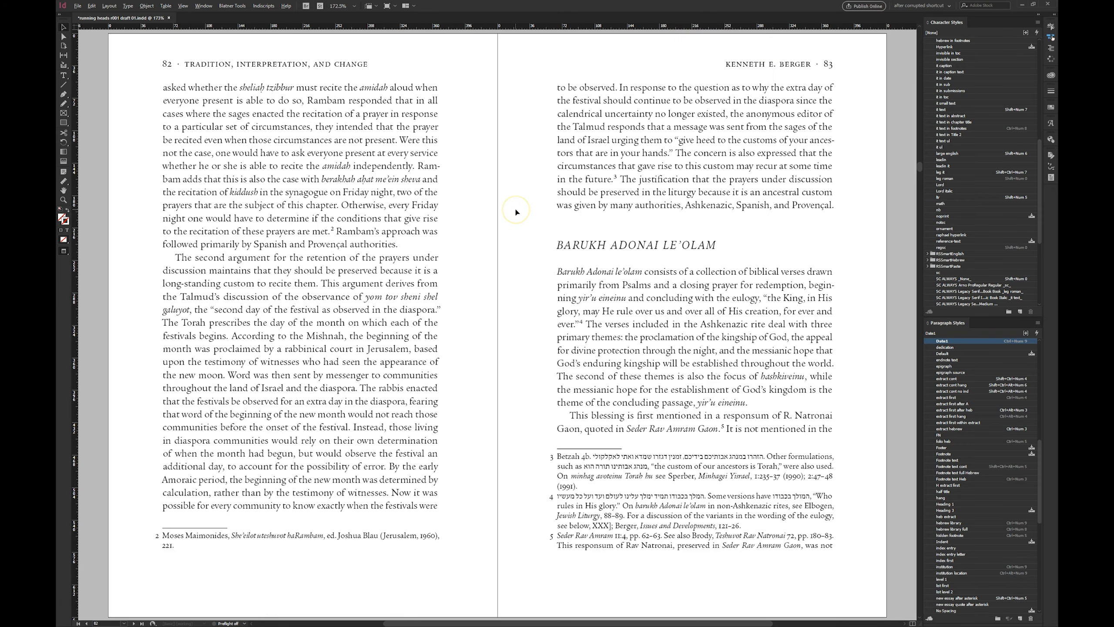
key("alt+Page_Up")
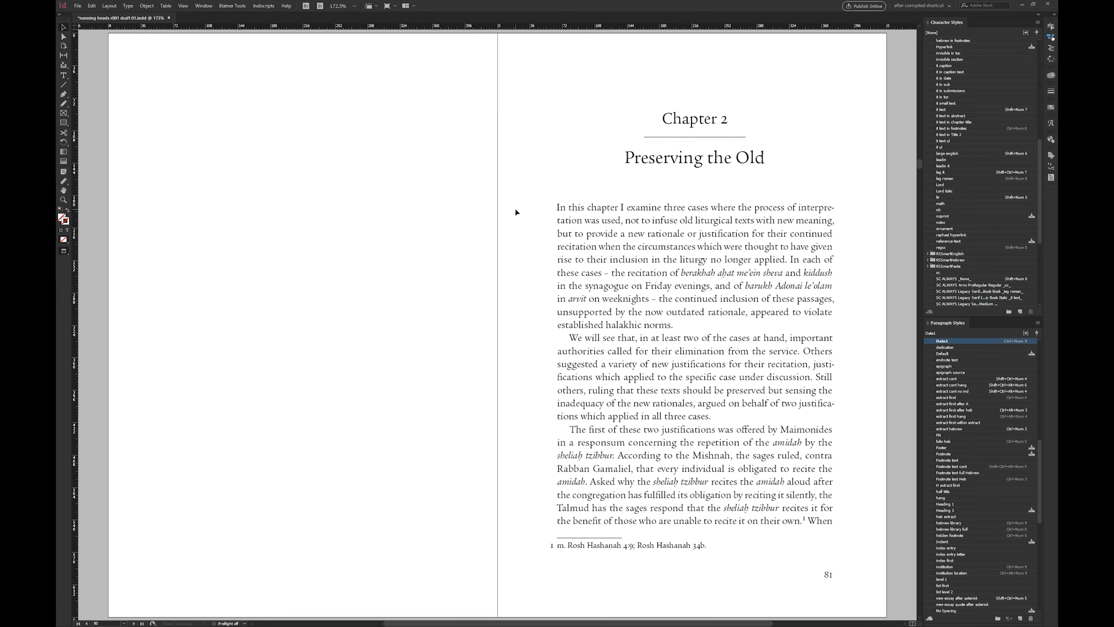
left_click(127, 6)
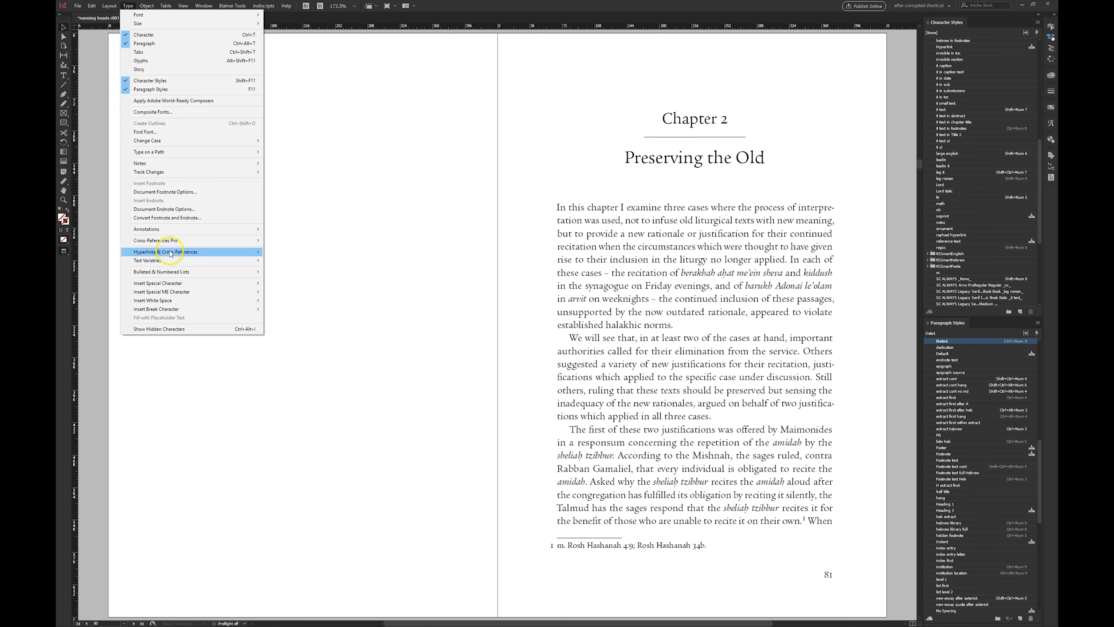
mouse_move(171, 261)
left_click(535, 267)
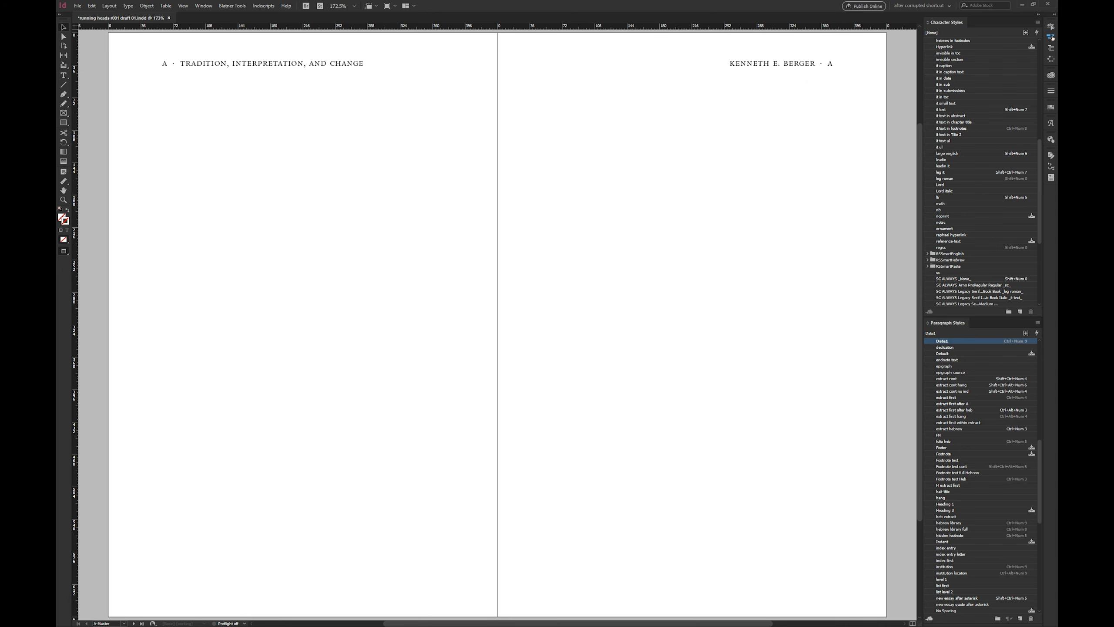
- Select the author's name in the A-Master's right page header and open the text variable definitions
left_click(751, 64)
double_click(751, 65)
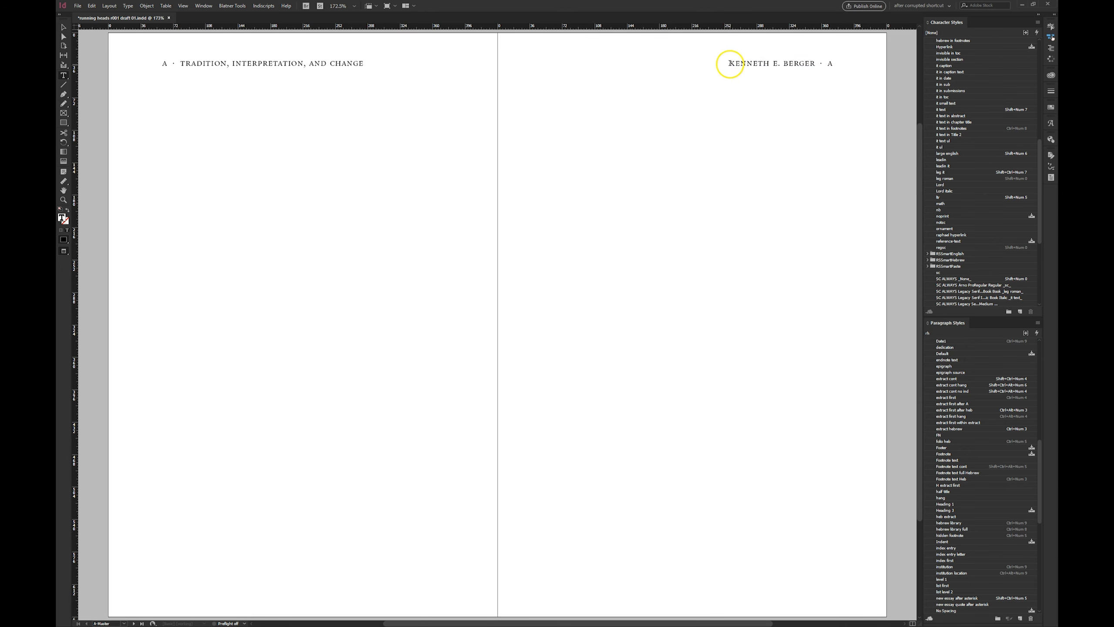
left_click_drag(814, 62, 729, 64)
left_click(118, 6)
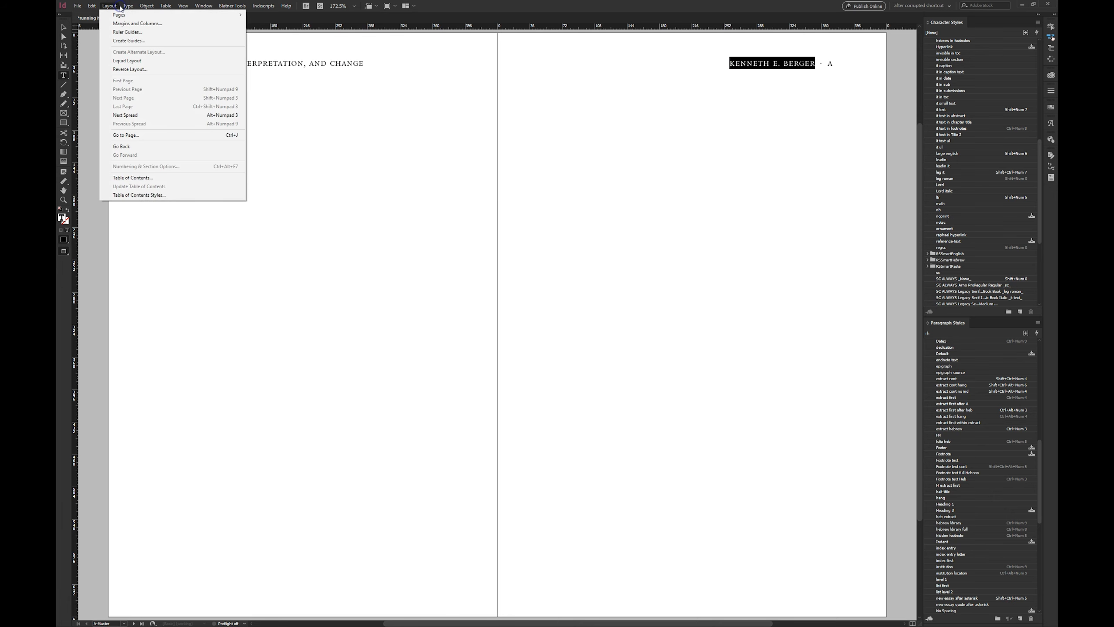
left_click(119, 6)
left_click(128, 6)
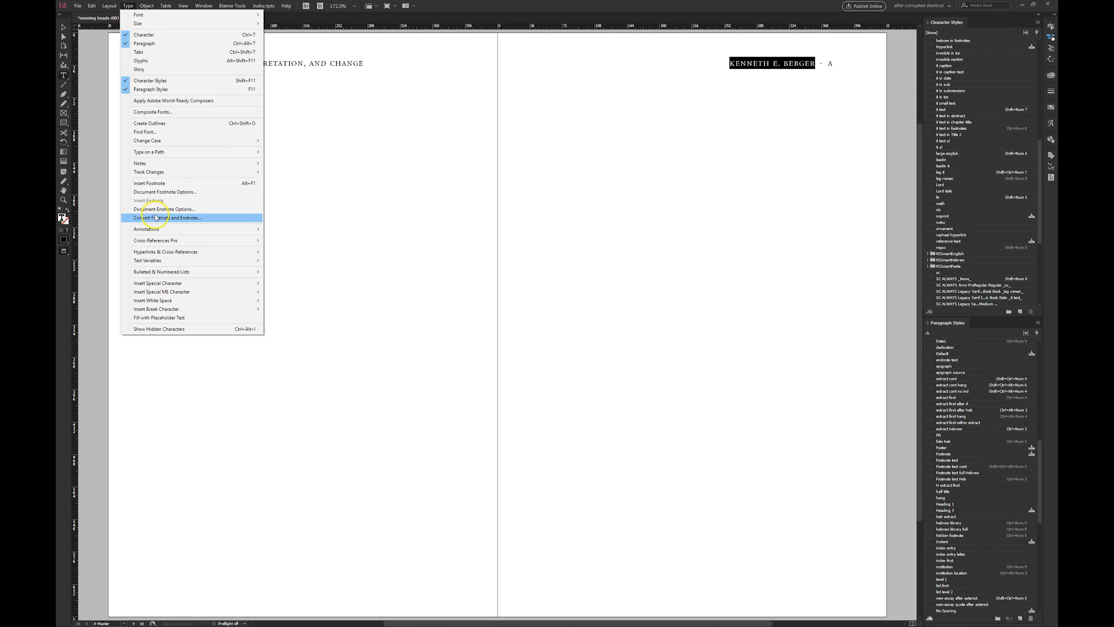
left_click(162, 259)
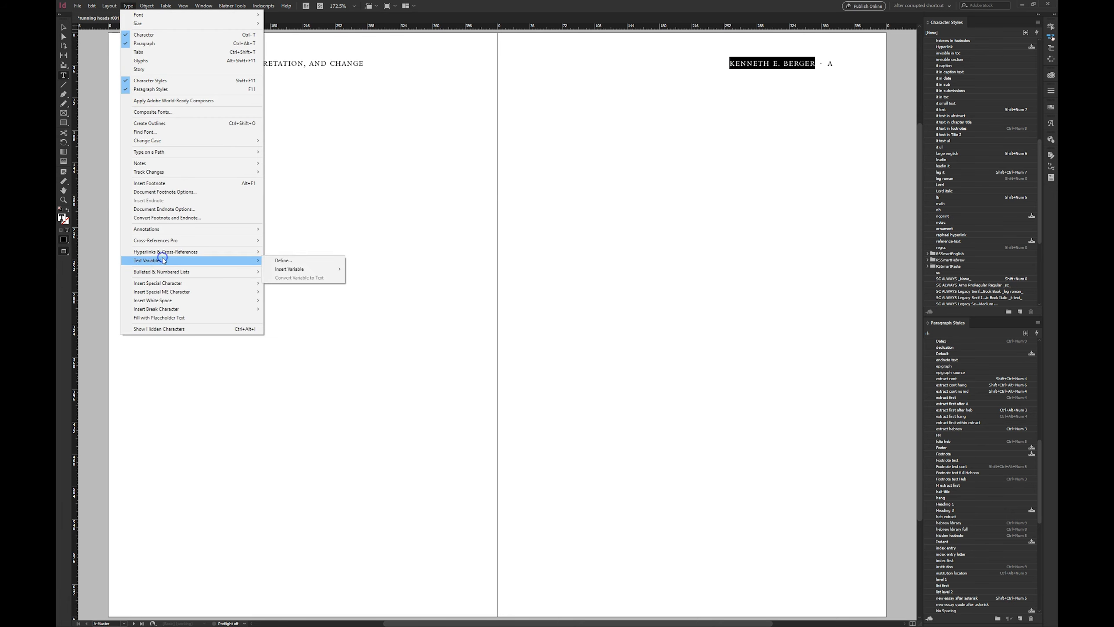
left_click(277, 259)
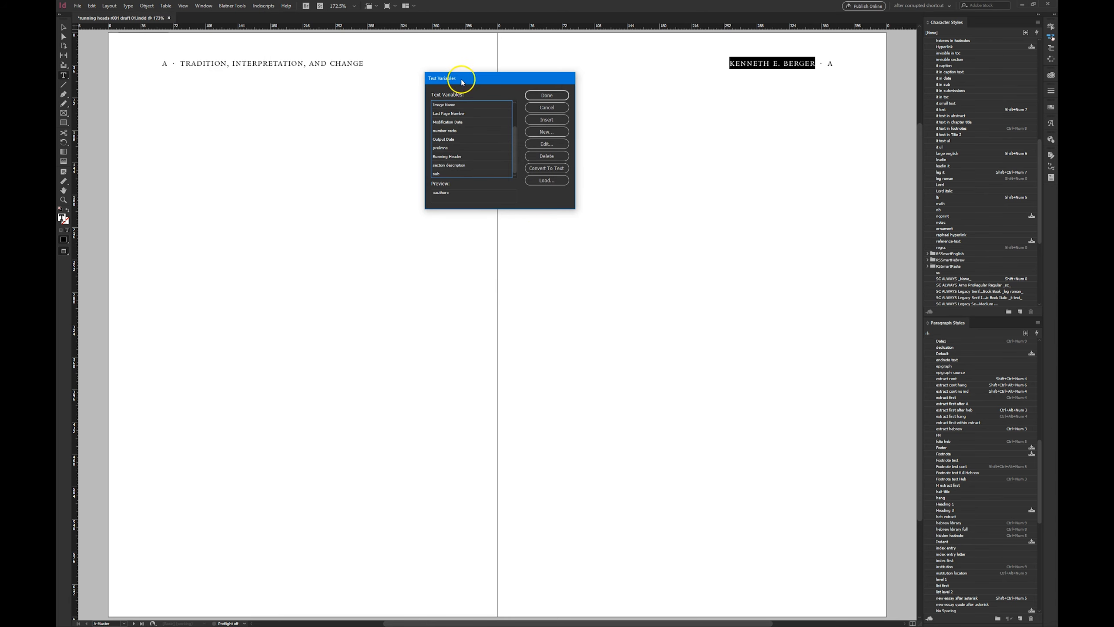
left_click_drag(459, 78, 481, 176)
- Create a Running Header (Paragraph Style) variable named "rh recto" using the "chapter title" style, with Delete End Punctuation turned off
left_click(566, 230)
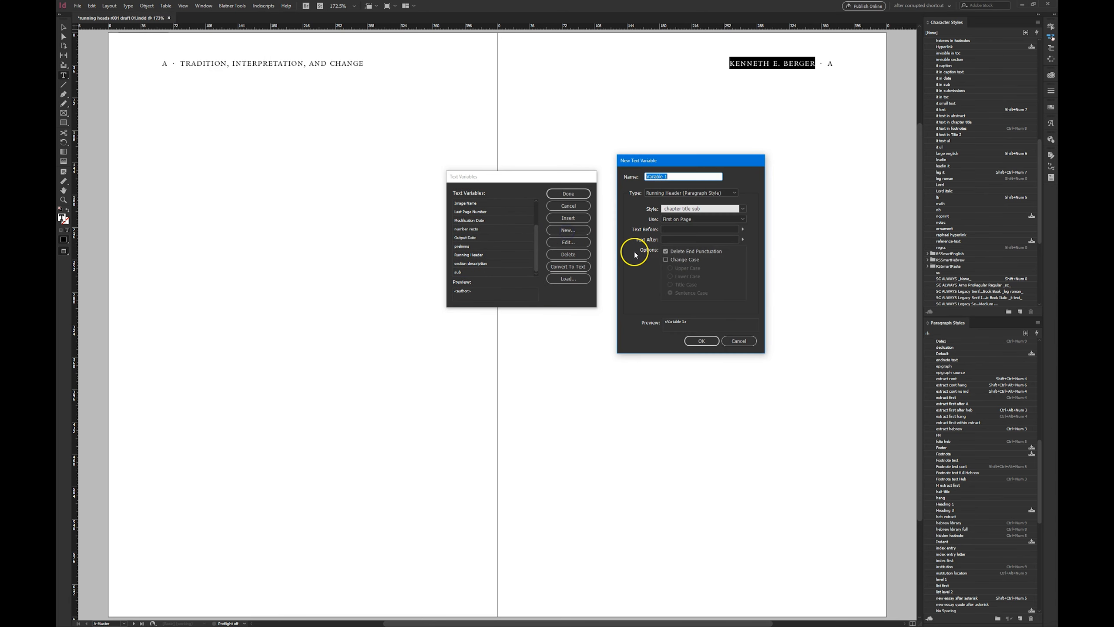
type("rh ret")
left_click(682, 210)
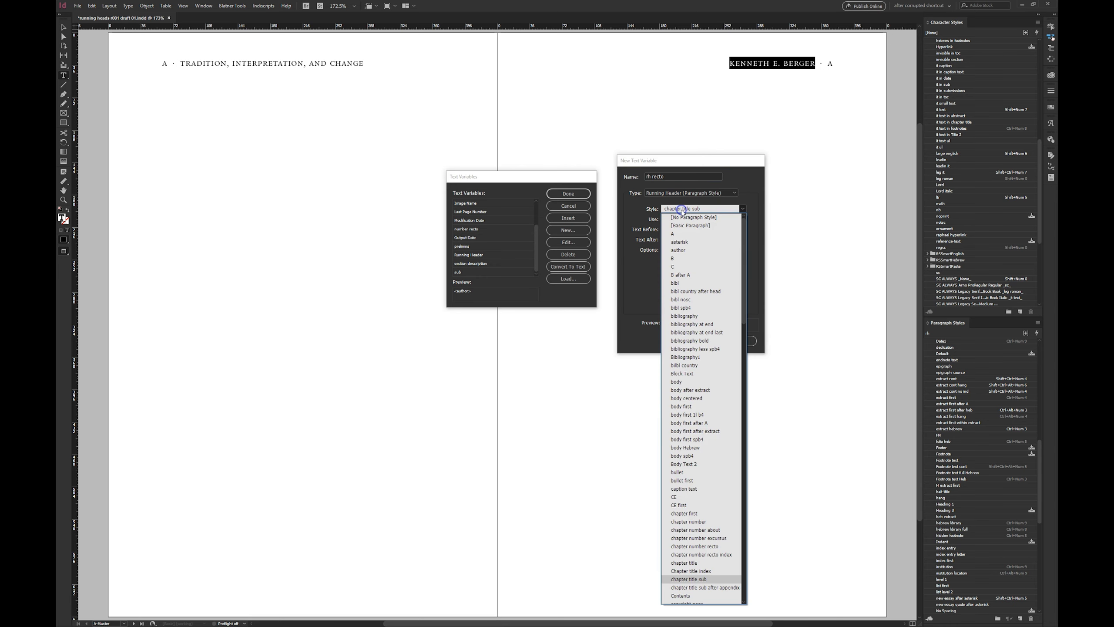
left_click(713, 562)
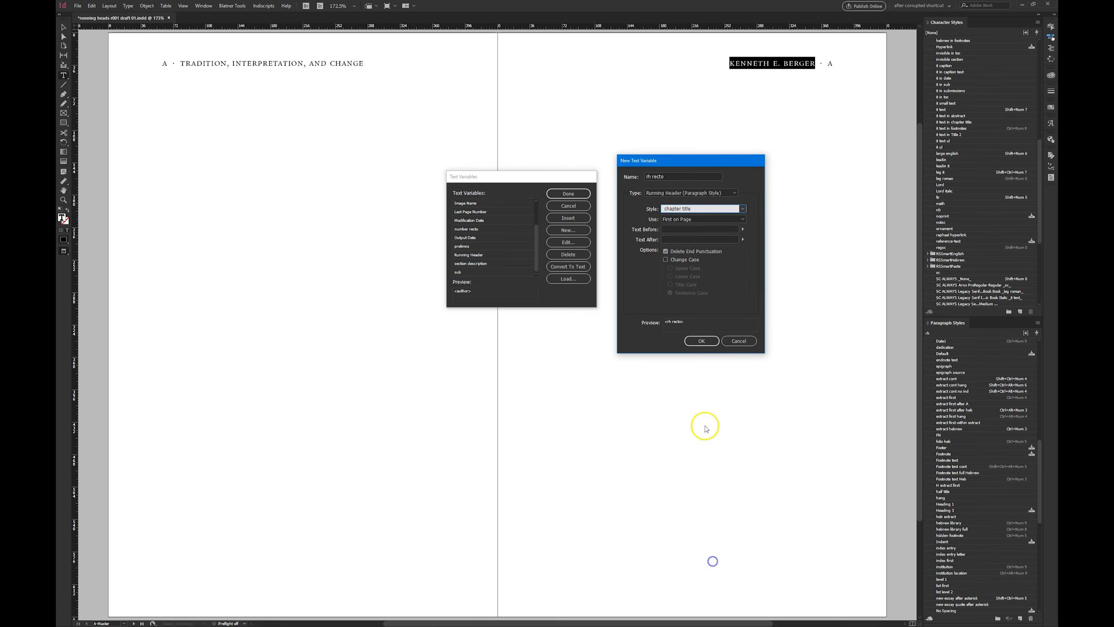
left_click_drag(679, 160, 660, 150)
left_click(646, 240)
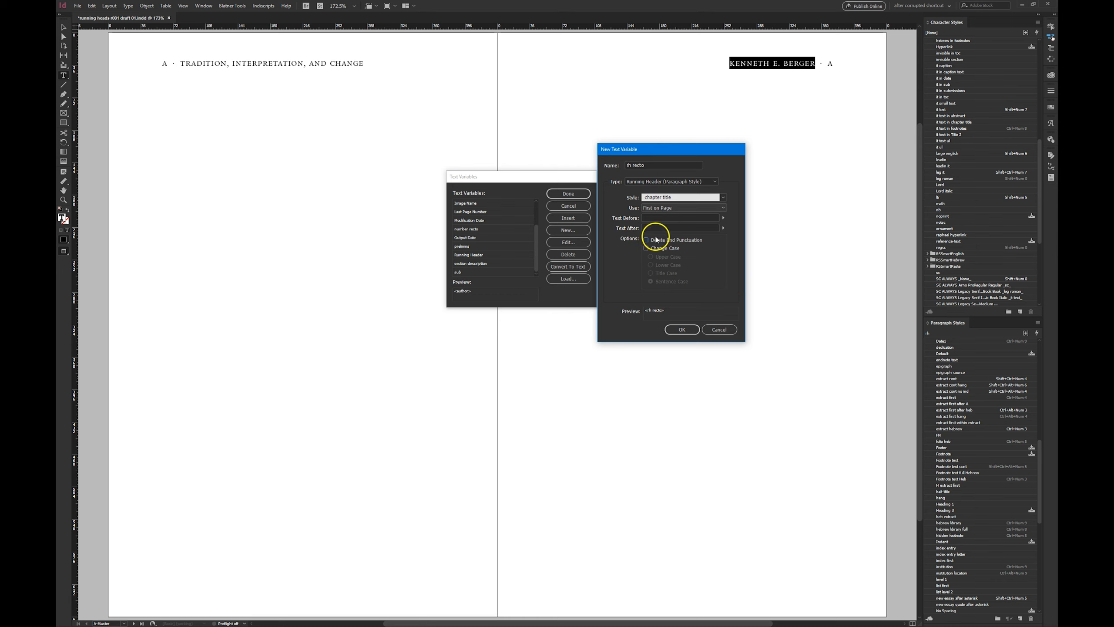
left_click_drag(644, 153, 662, 148)
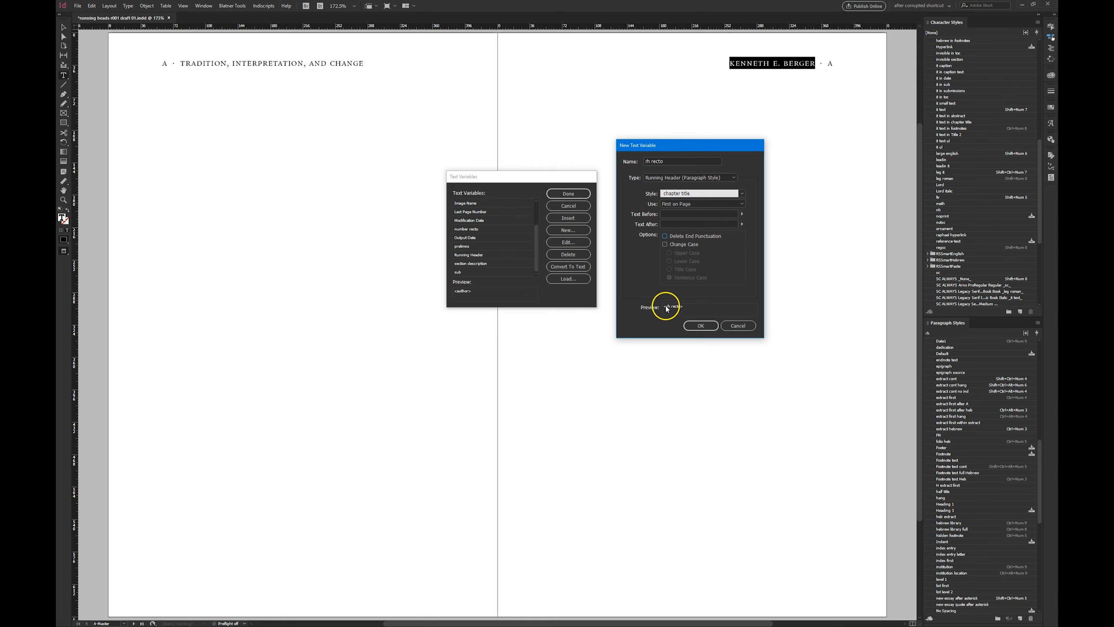
left_click(695, 324)
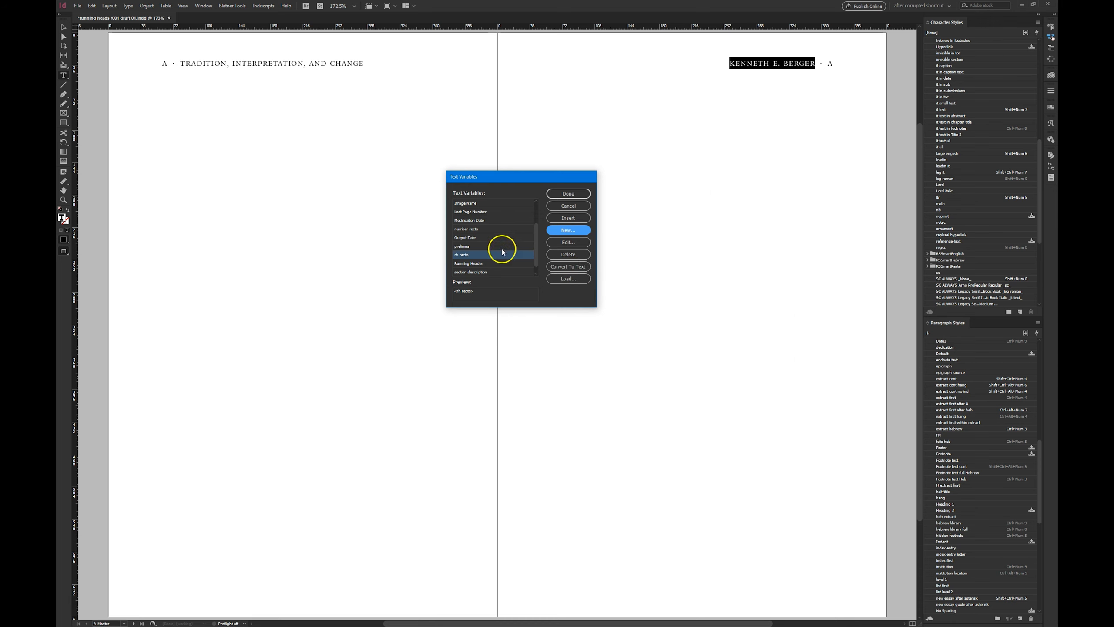
- Replace the selected author's name in the right page header with the rh recto variable and inspect the header up close
left_click(569, 218)
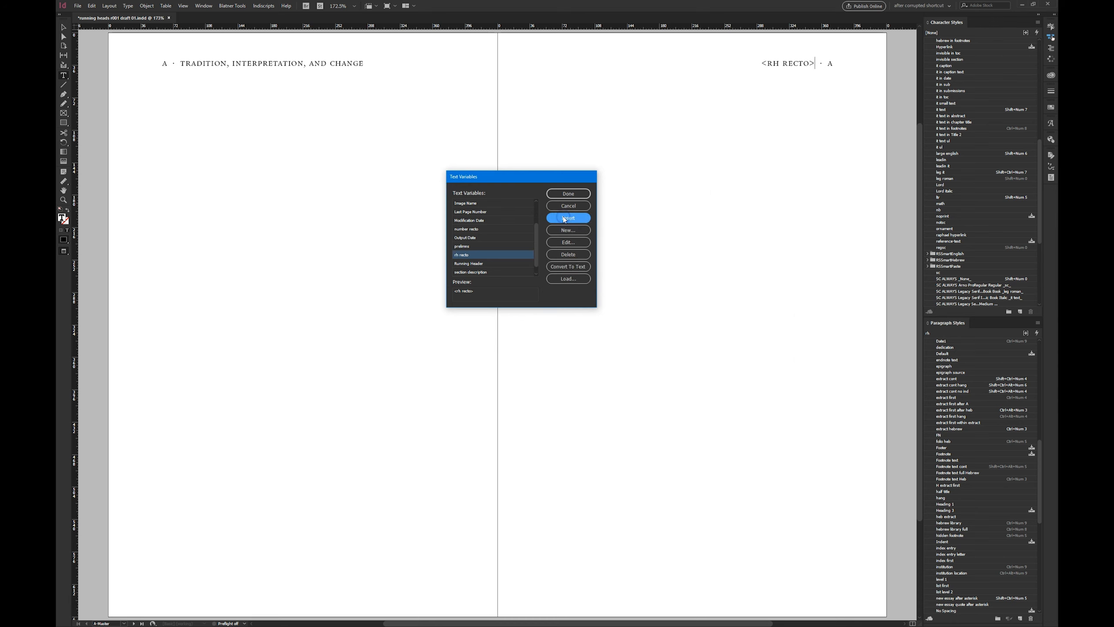
left_click(579, 193)
key("Escape")
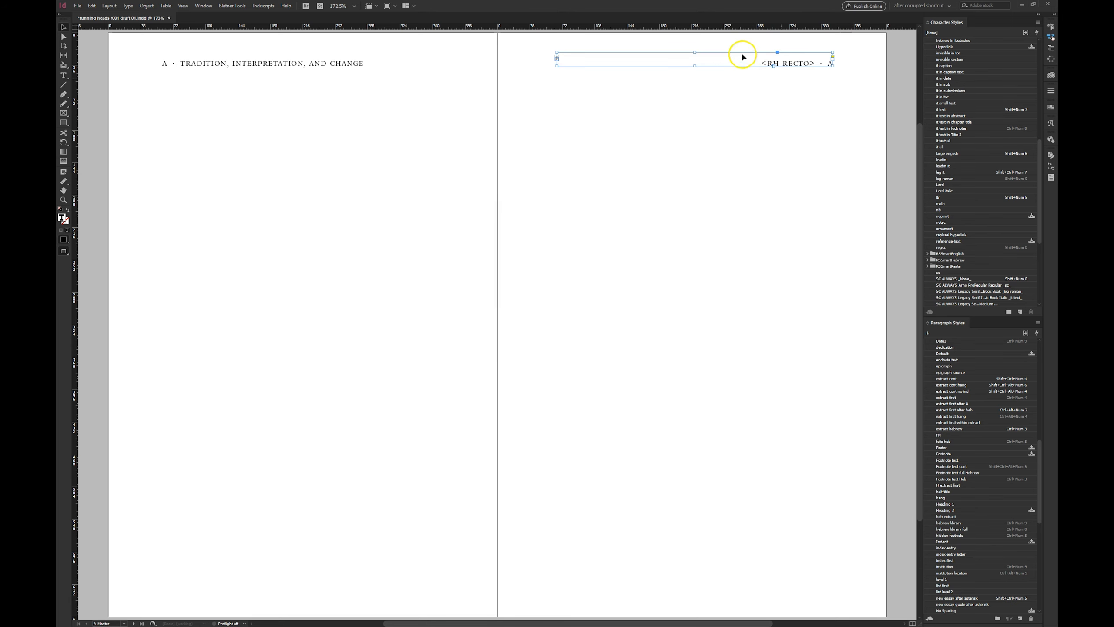
left_click_drag(737, 43, 854, 121)
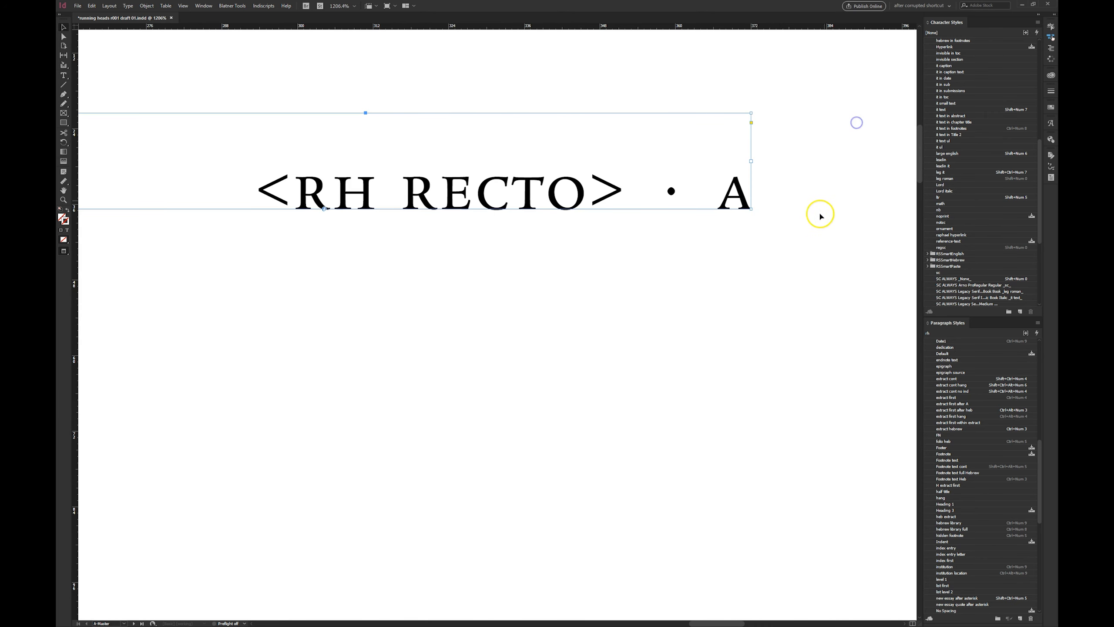
left_click(785, 294)
key("ctrl+alt+0")
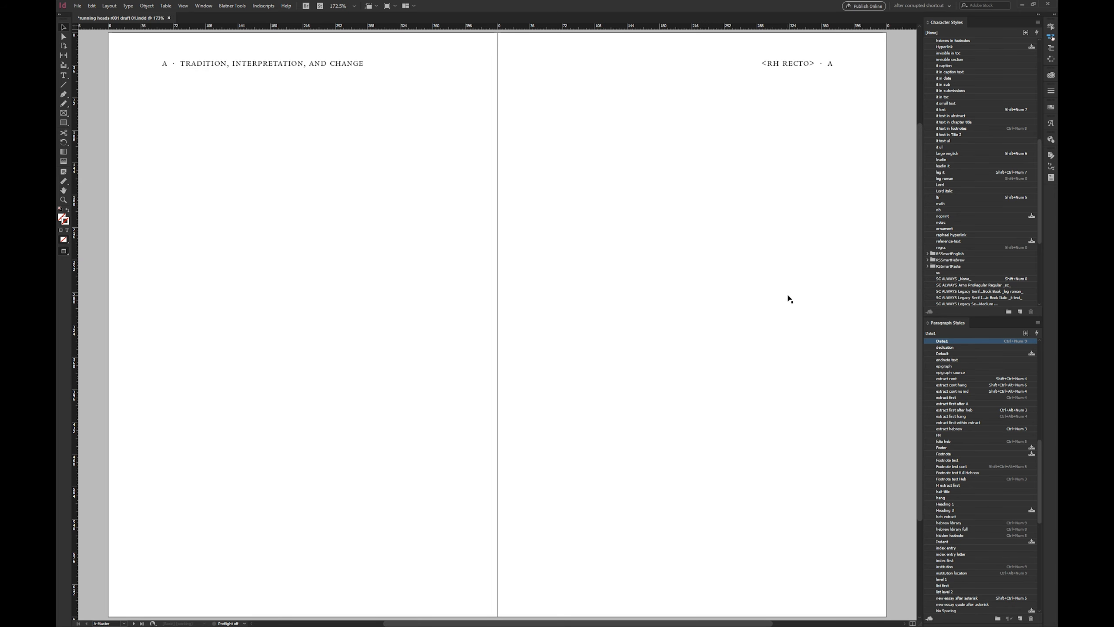
- Return to the document pages and page through the Chapter 2 spreads, checking the running headers on both sides
key("ctrl+Page_Up")
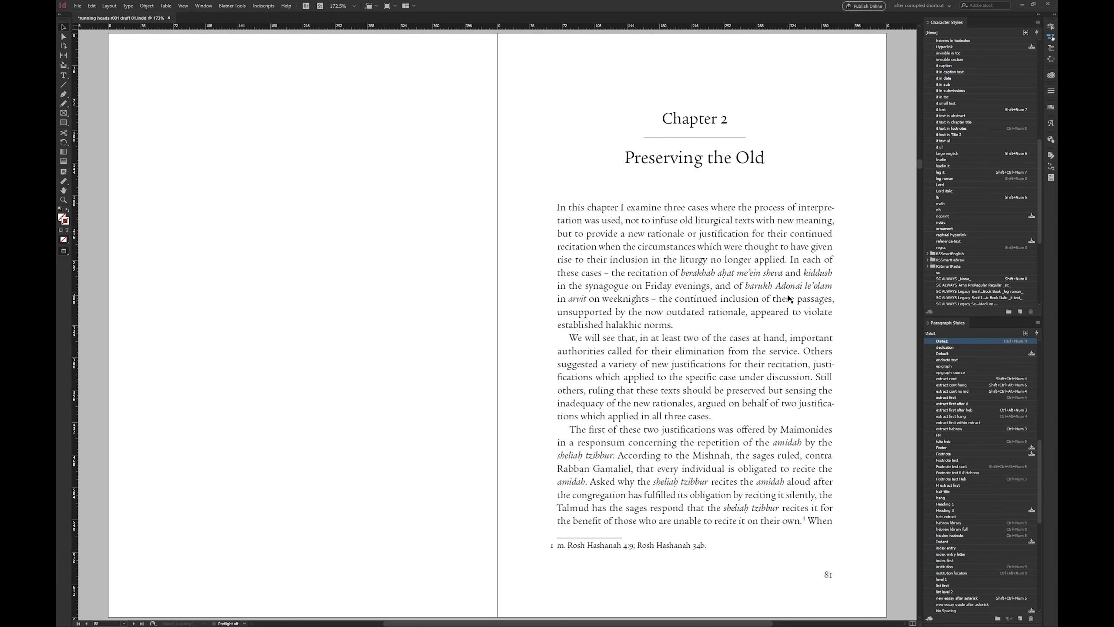
key("alt+Page_Down")
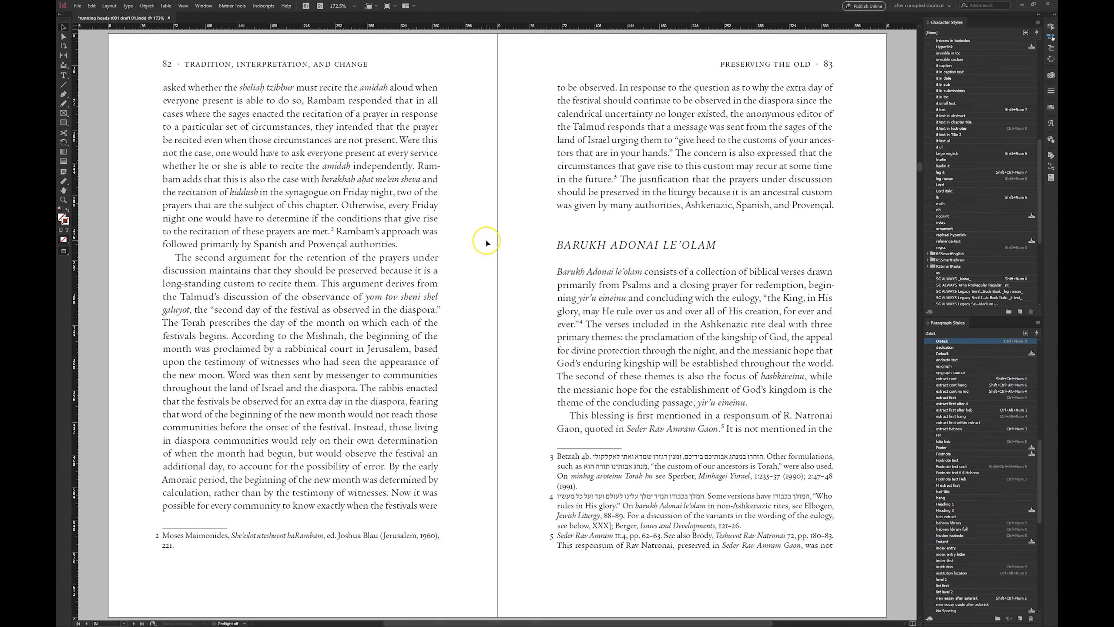
key("alt+Page_Down")
key("alt+Page_Down")
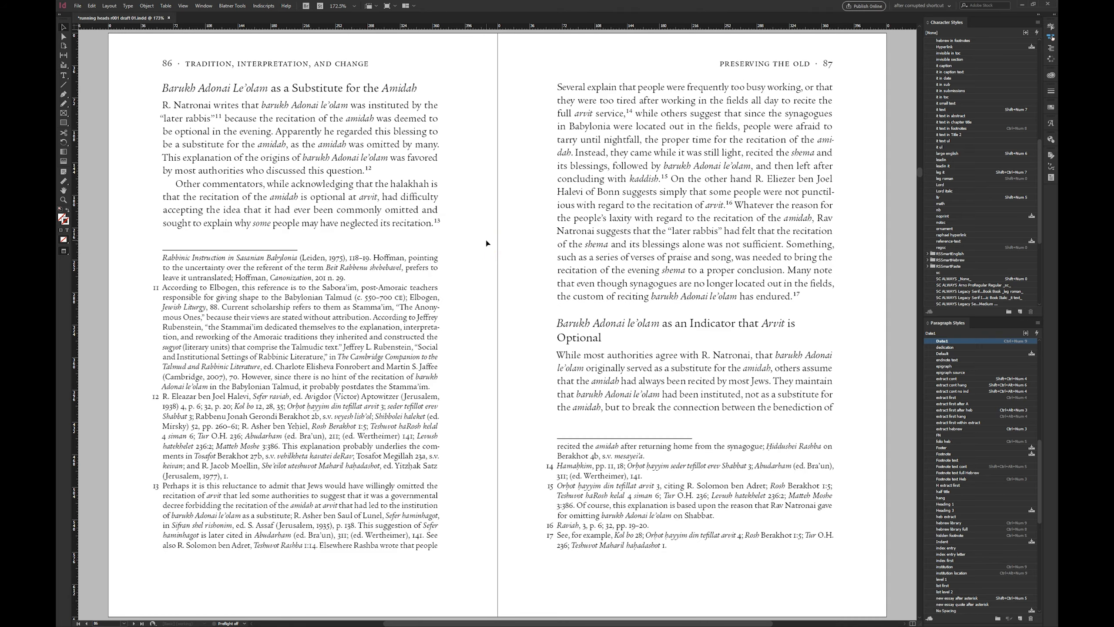
key("alt+Page_Down")
key("alt+Page_Down")
key("alt+Page_Down")
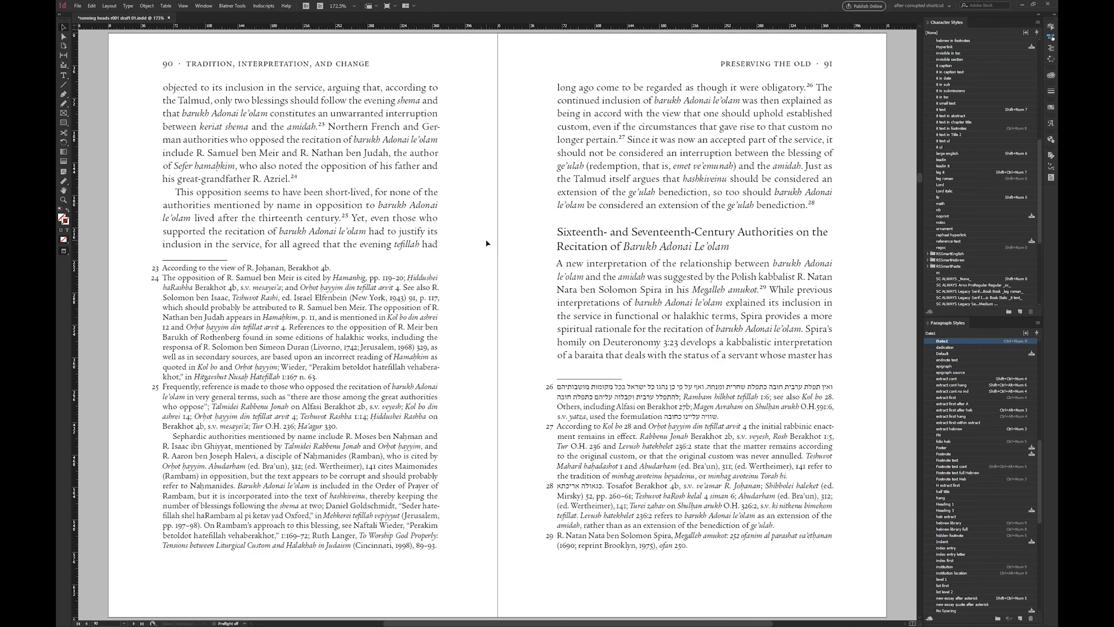
- Go to page 207 and compare its right page header with the title on the Chapter 5 opening page
key("ctrl+j")
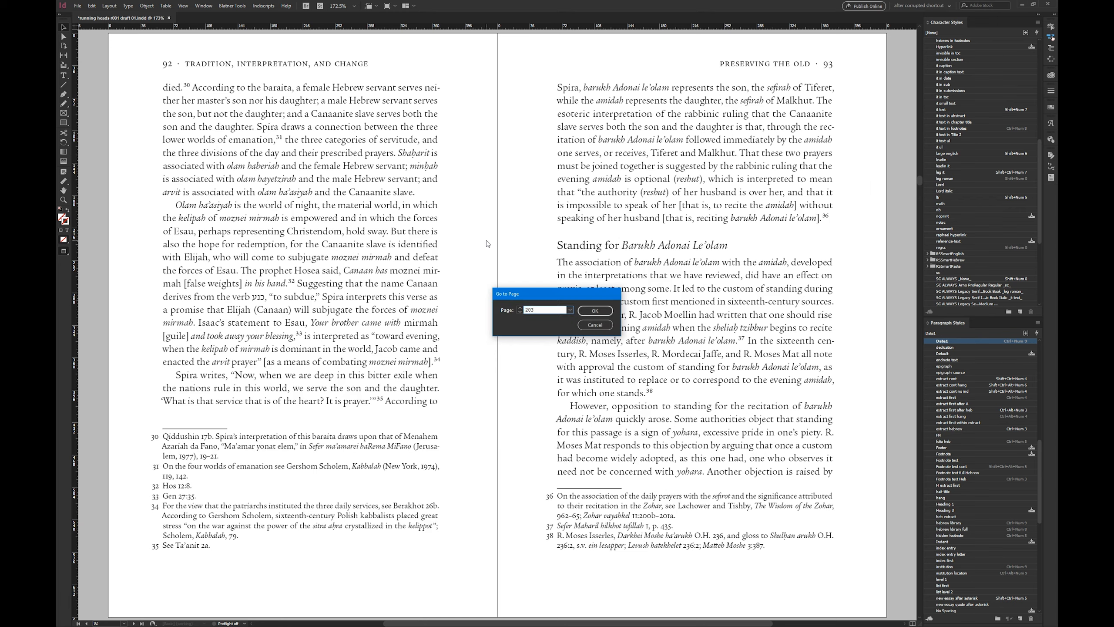
key("Return")
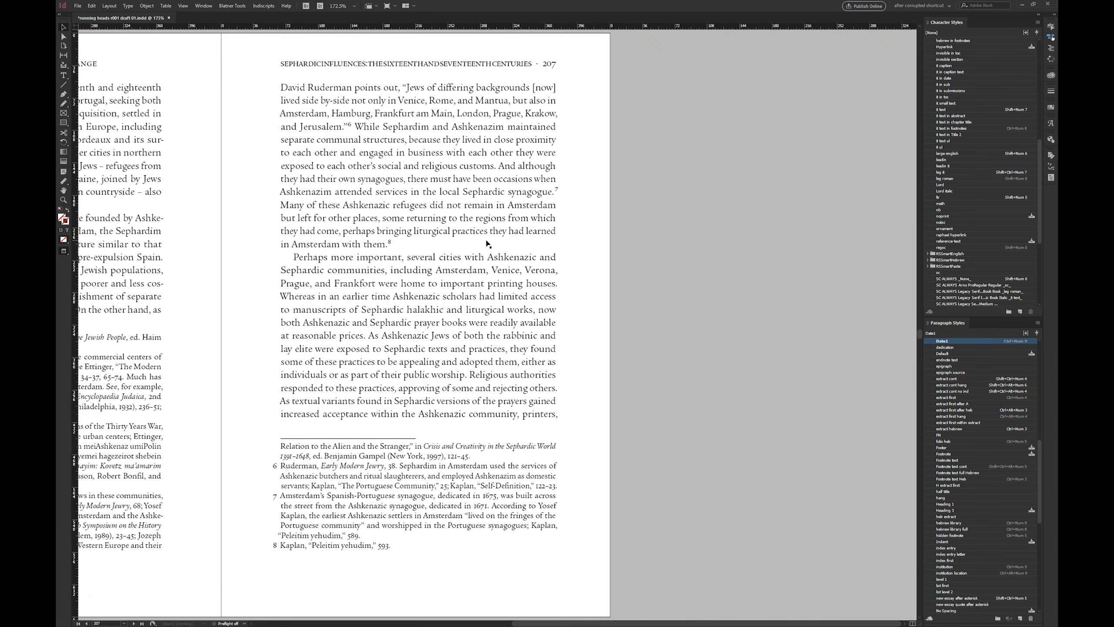
key("alt+Page_Up")
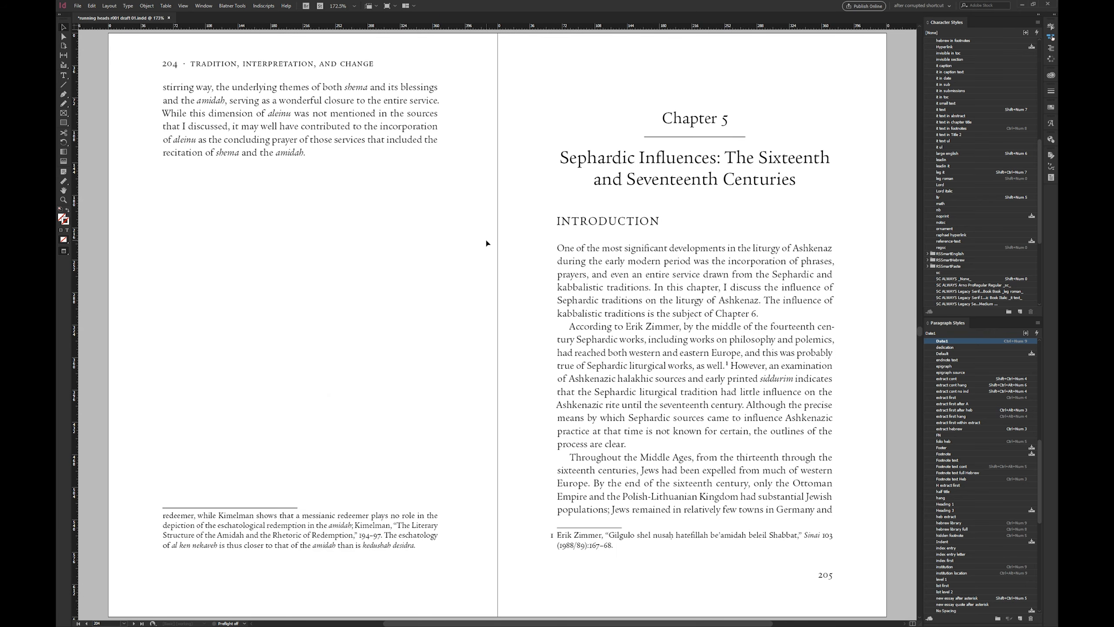
key("alt+Page_Down")
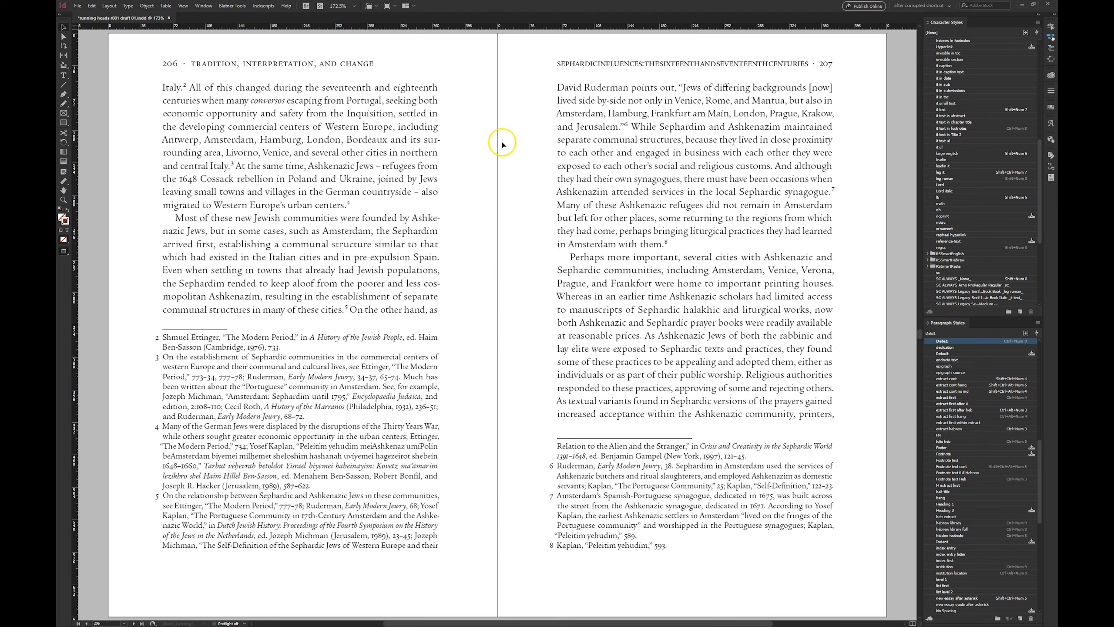
key("alt+Page_Up")
key("alt+Page_Down")
left_click(512, 146)
- Go to page 49 and compare its right page header with the title on the Chapter 1 opening page
key("ctrl+j")
type("49")
key("Return")
key("ctrl+alt+0")
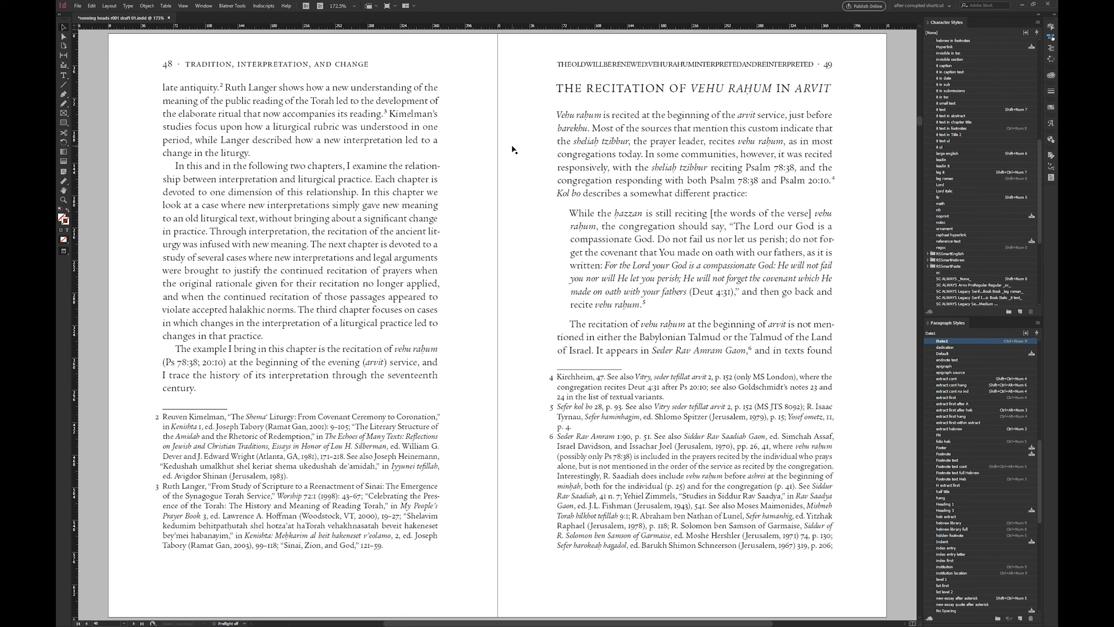
key("alt+Page_Up")
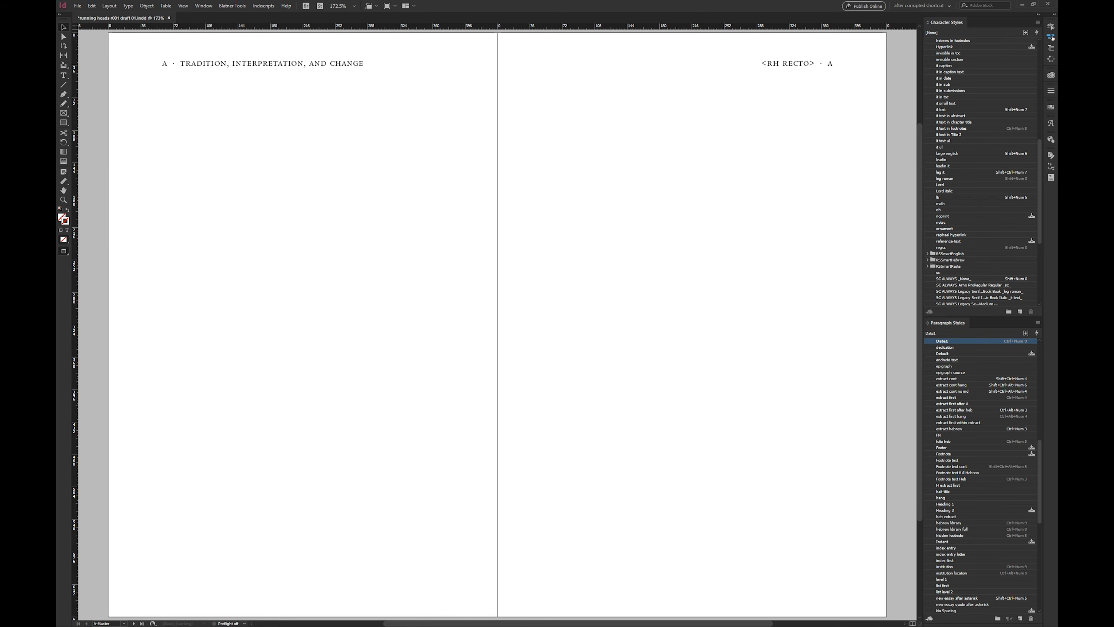
- Examine the rh recto variable in the A-Master's right page header, and return to the spread with pages 48–49
double_click(768, 65)
left_click(764, 62)
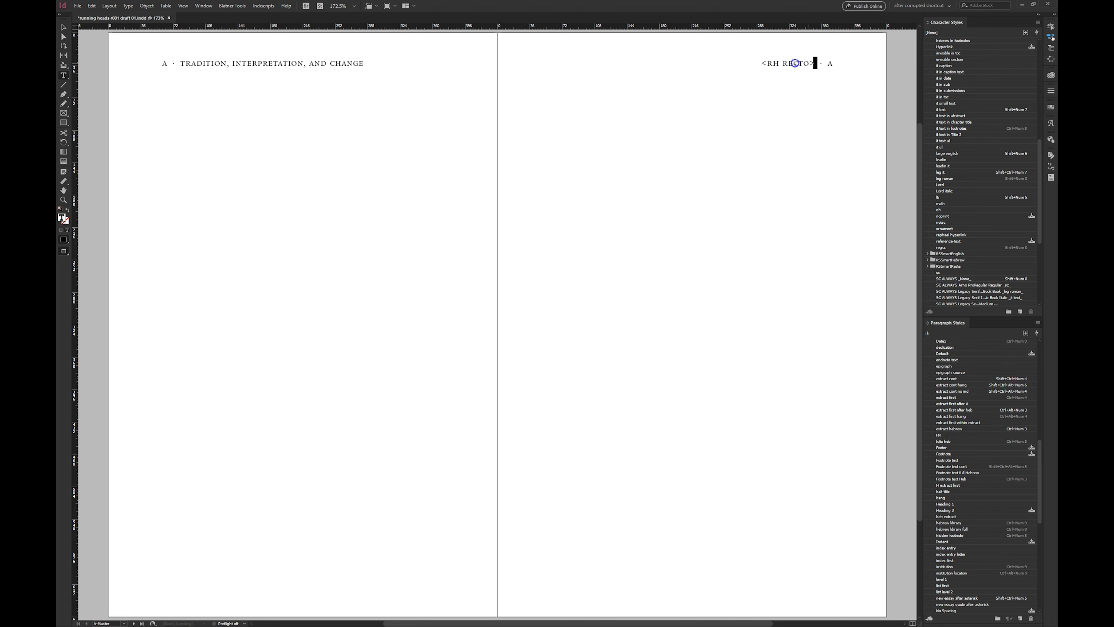
left_click(779, 70)
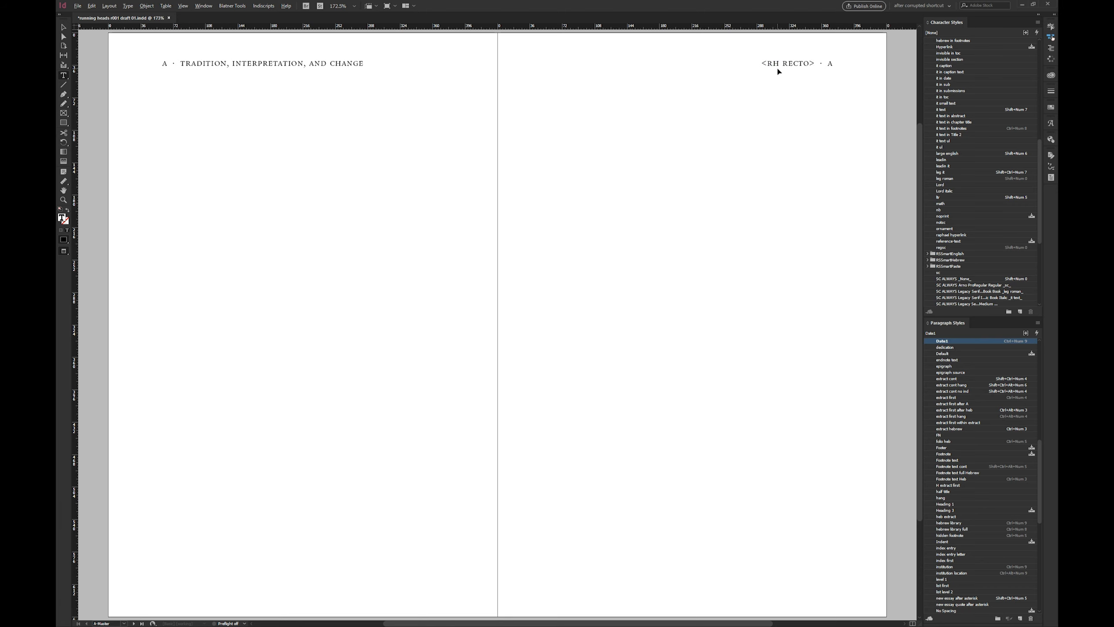
key("ctrl+Page_Up")
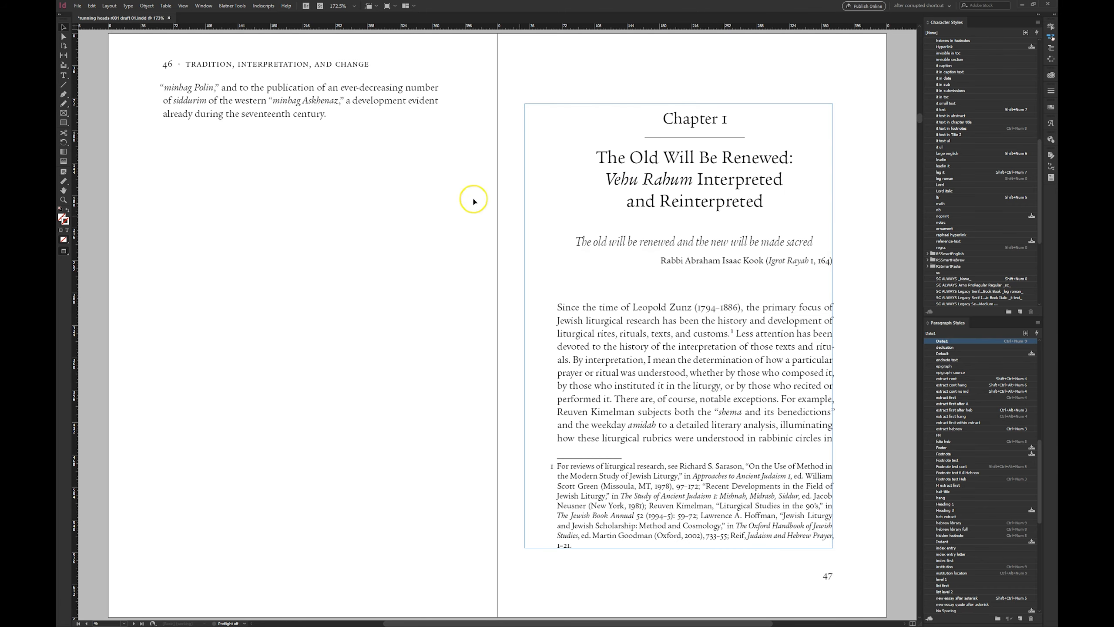
left_click(111, 6)
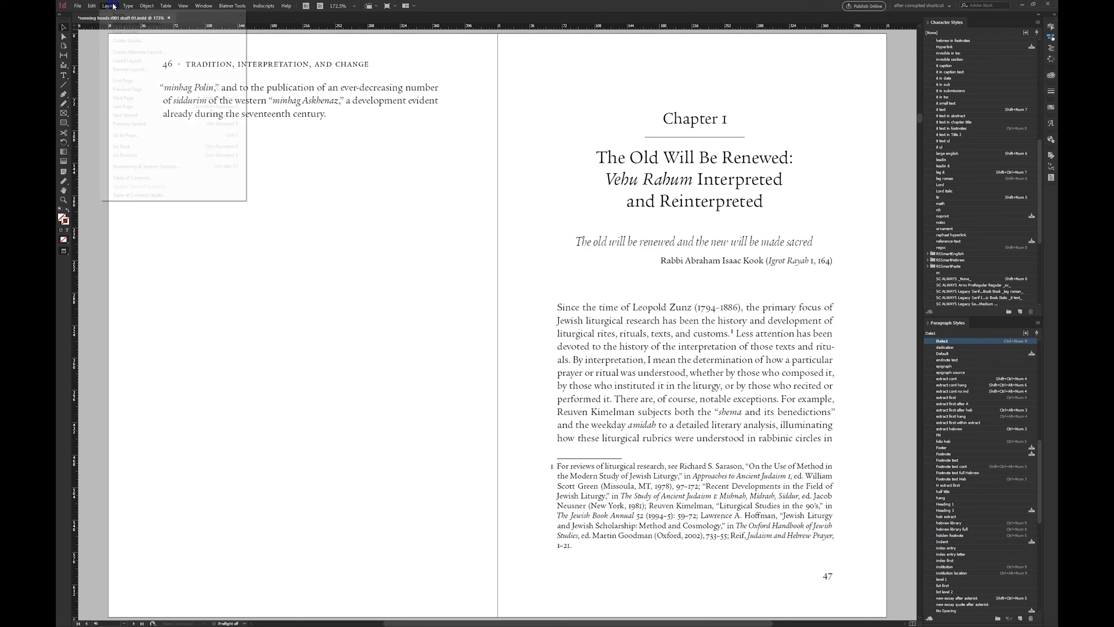
left_click(493, 163)
key("alt+Page_Down")
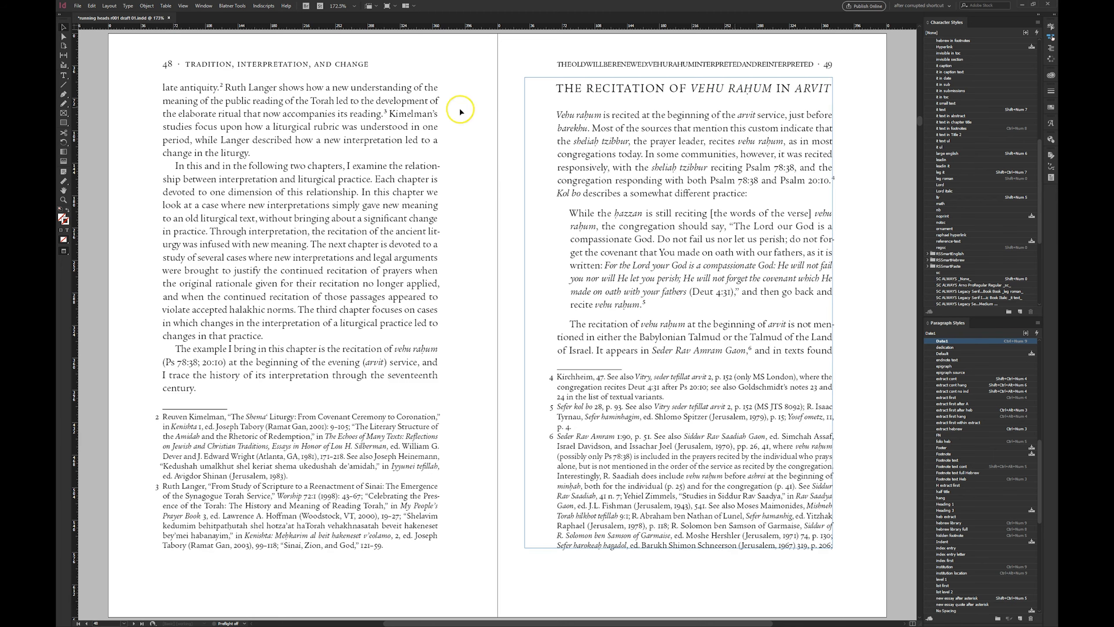
- Edit the rh recto text variable and change its type to Running Header (Character Style)
left_click(109, 5)
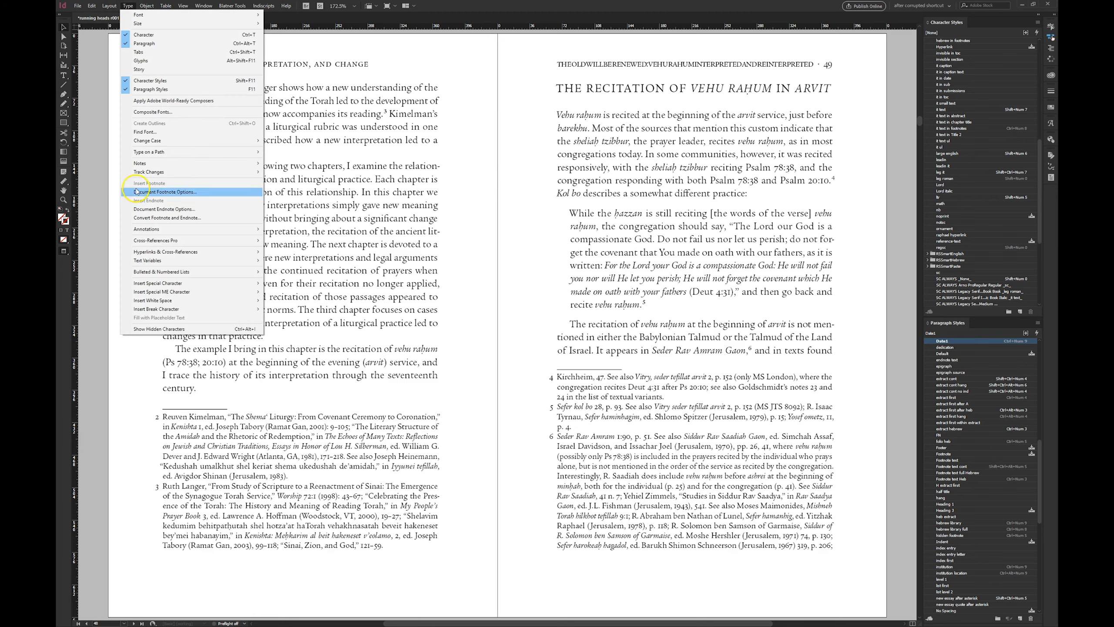
left_click(155, 260)
left_click(284, 261)
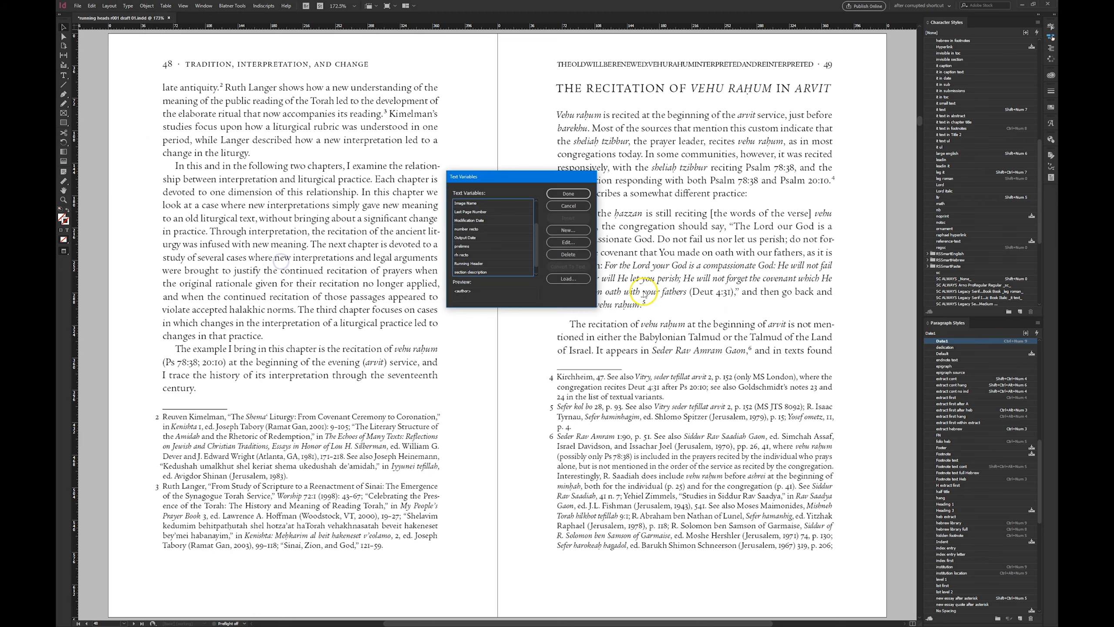
left_click(465, 255)
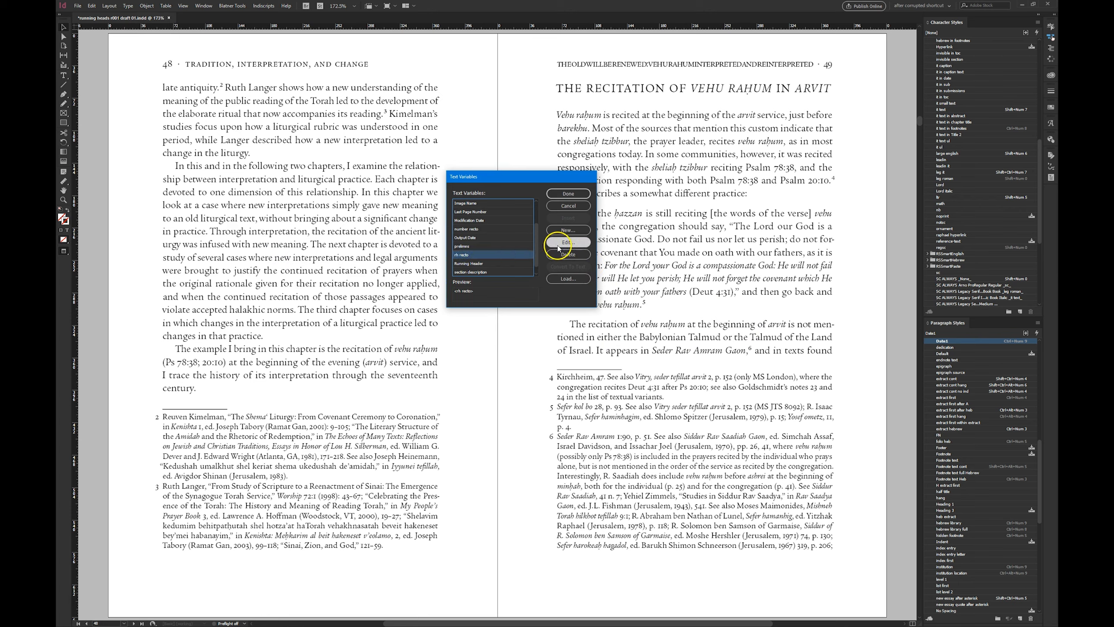
left_click(558, 247)
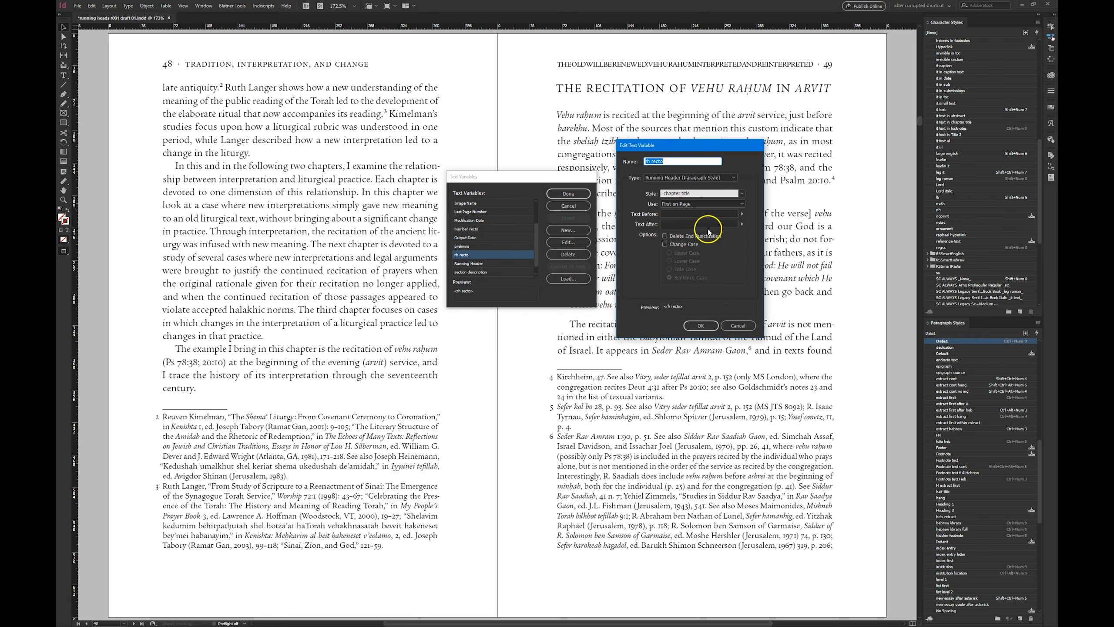
left_click(667, 178)
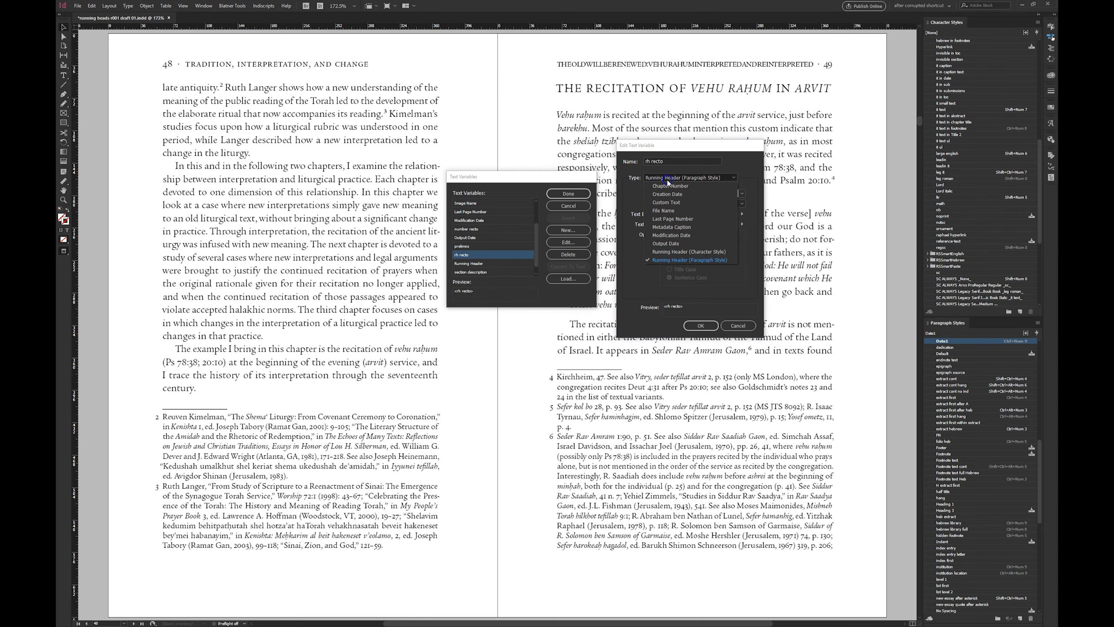
left_click(675, 252)
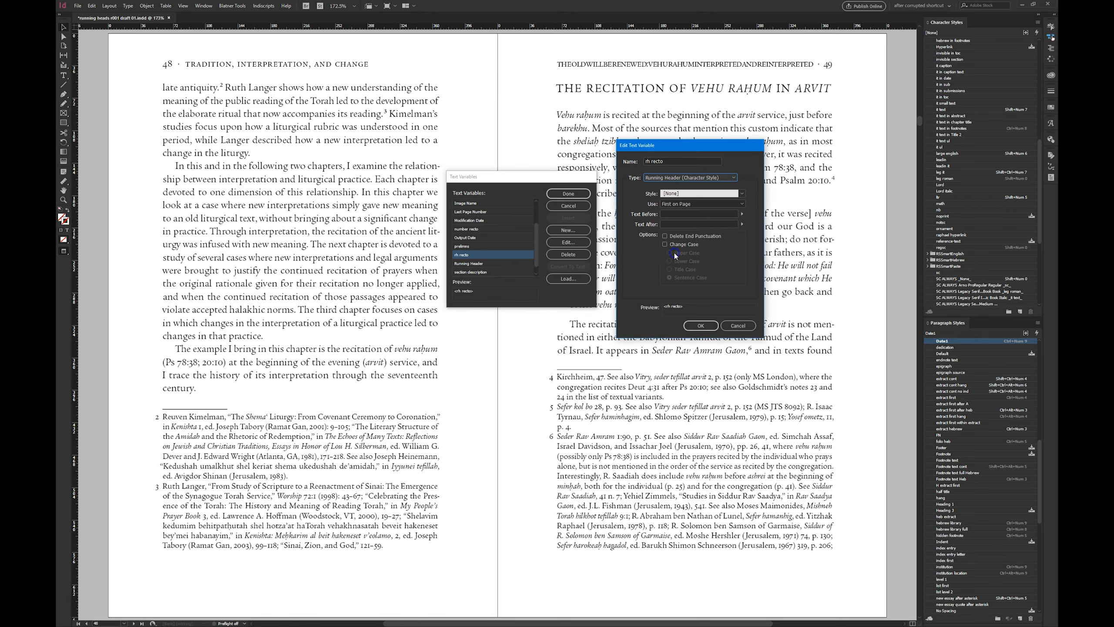
- Create a new character style named "recto" as the rh recto variable's style and save the variable
left_click(674, 194)
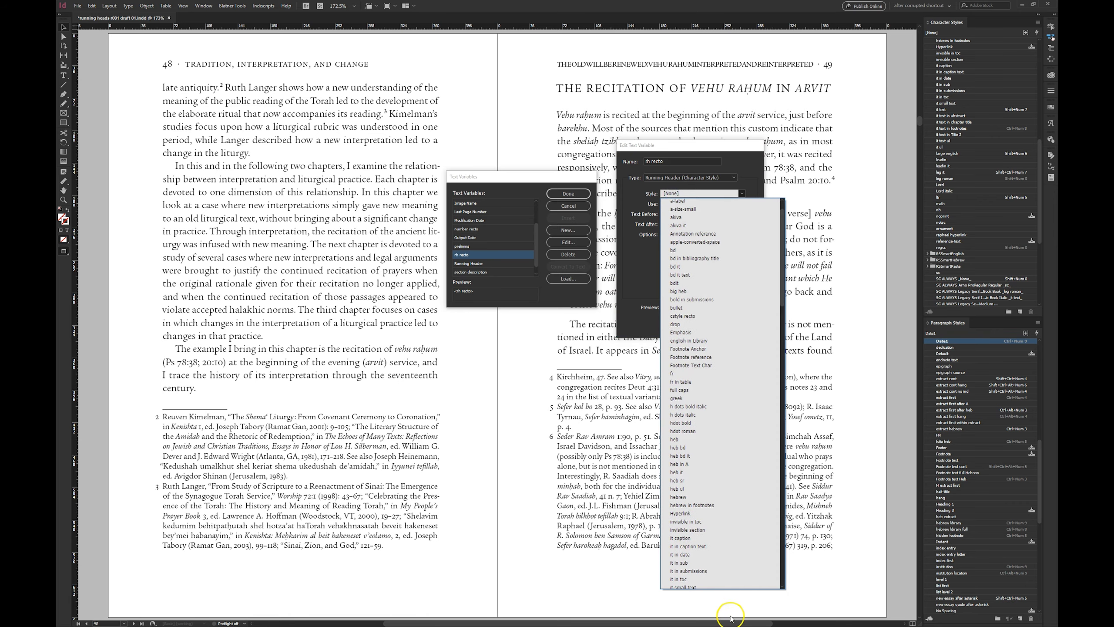
left_click(732, 610)
left_click(669, 192)
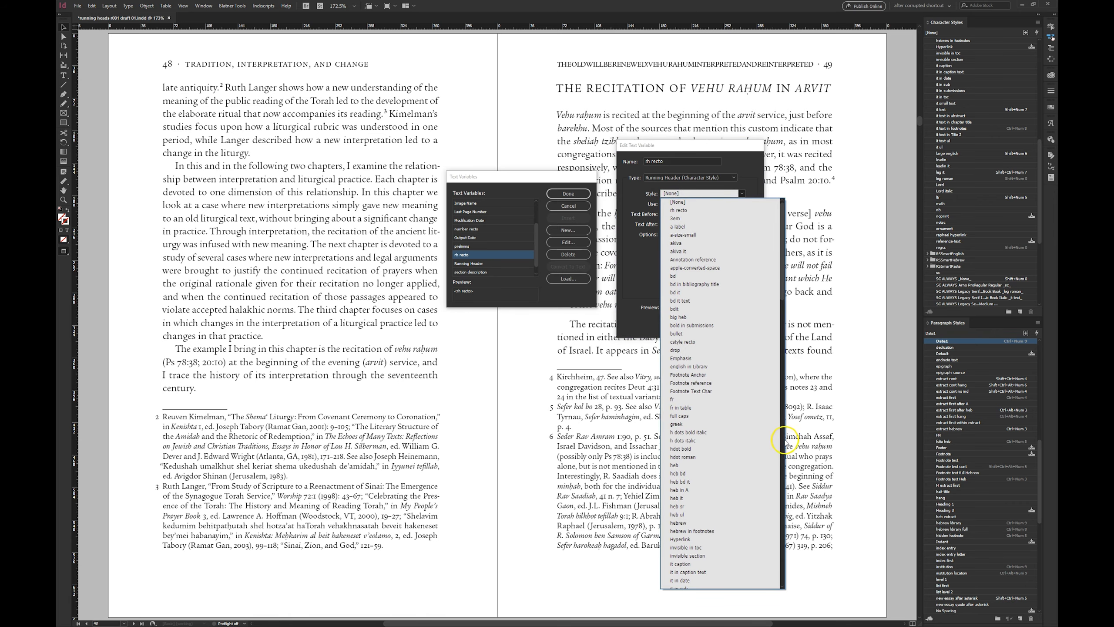
left_click_drag(783, 294, 784, 587)
left_click(718, 584)
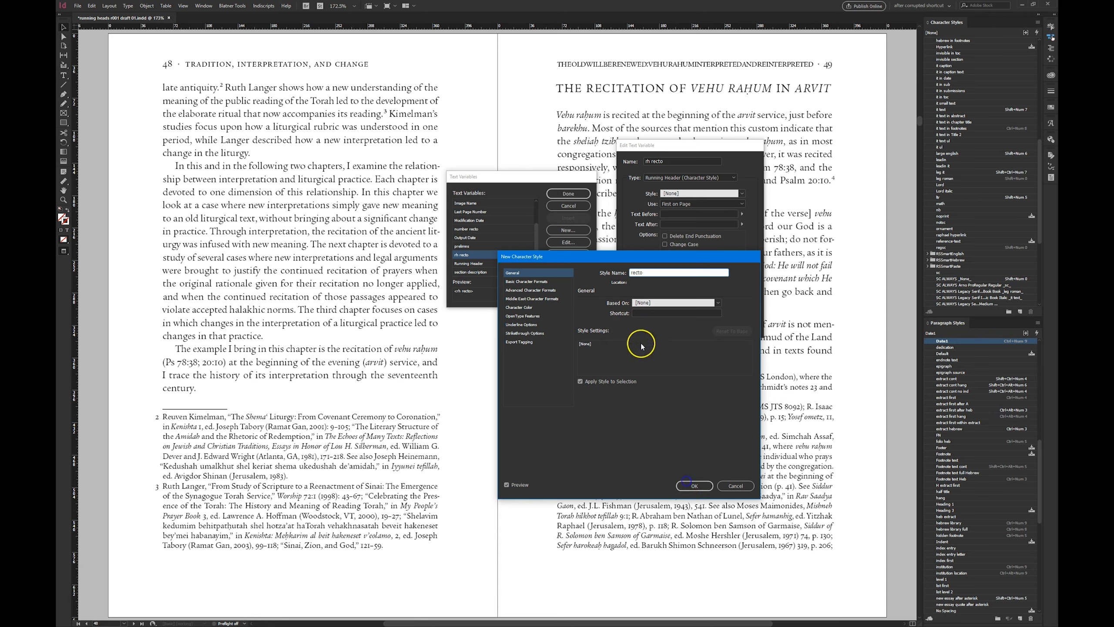
type("recto")
left_click(694, 485)
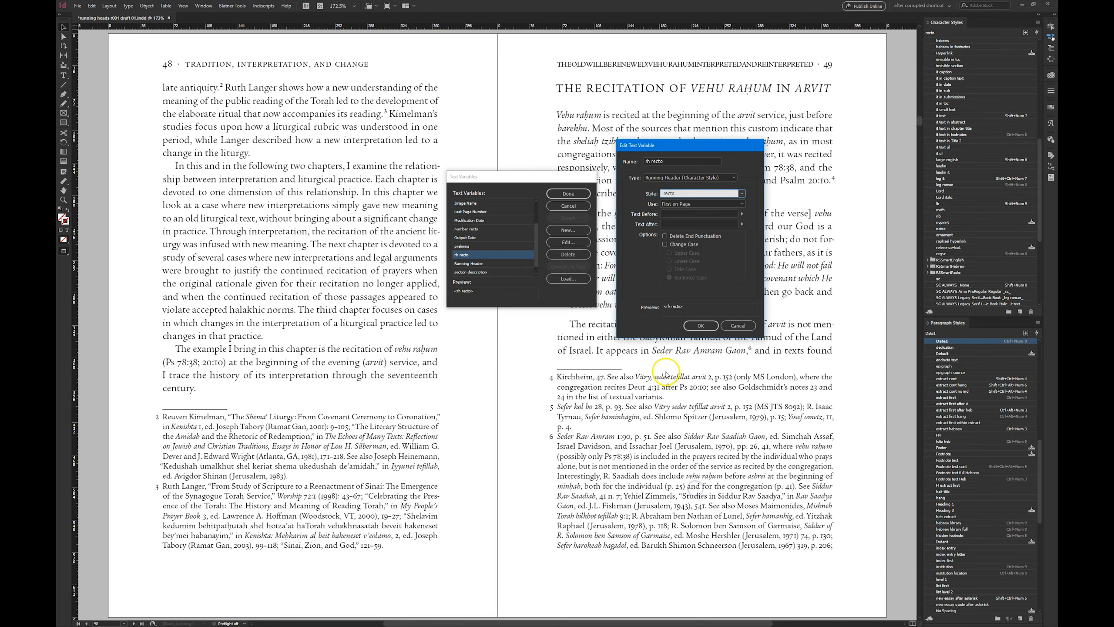
left_click(700, 325)
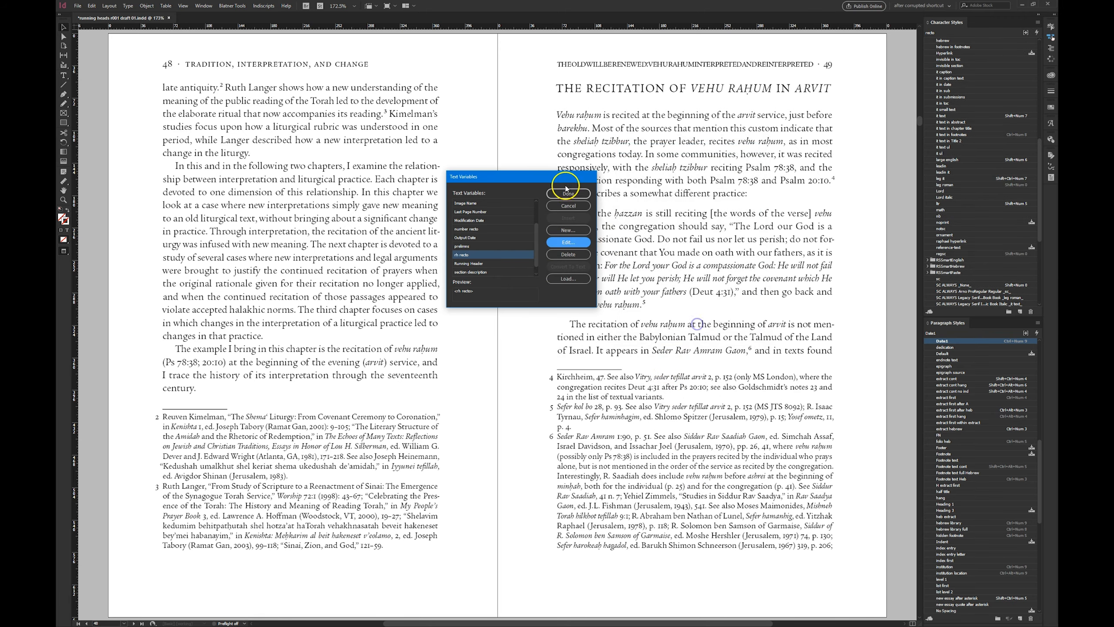
left_click(569, 194)
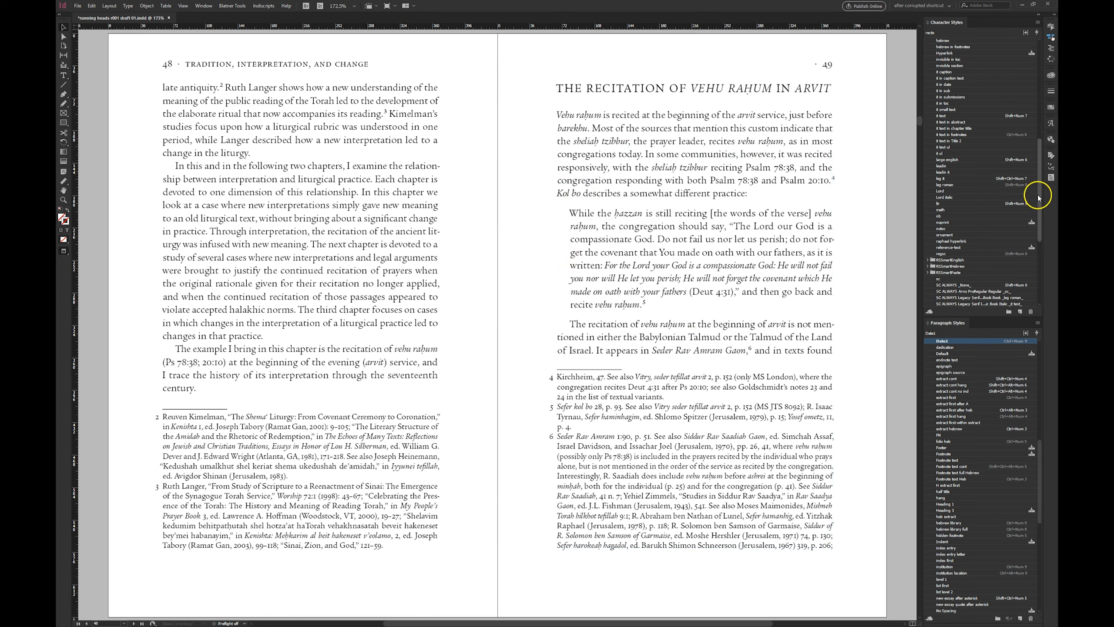
- Find the recto character style and assign it the keyboard shortcut Shift+Num 9
left_click_drag(1037, 198, 1038, 298)
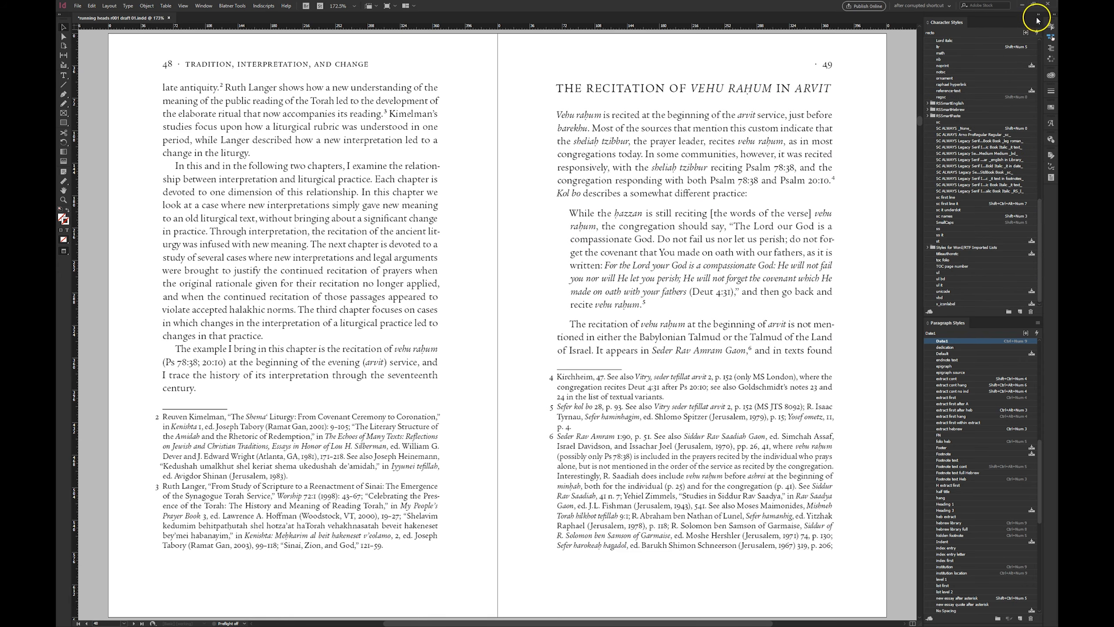
left_click(993, 185)
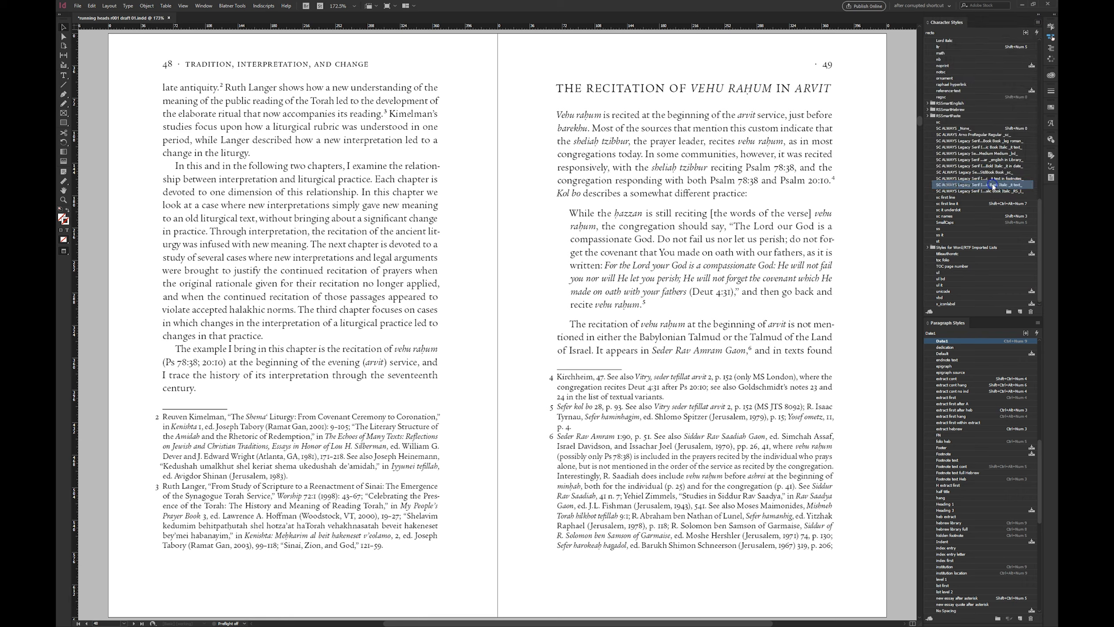
left_click(944, 78)
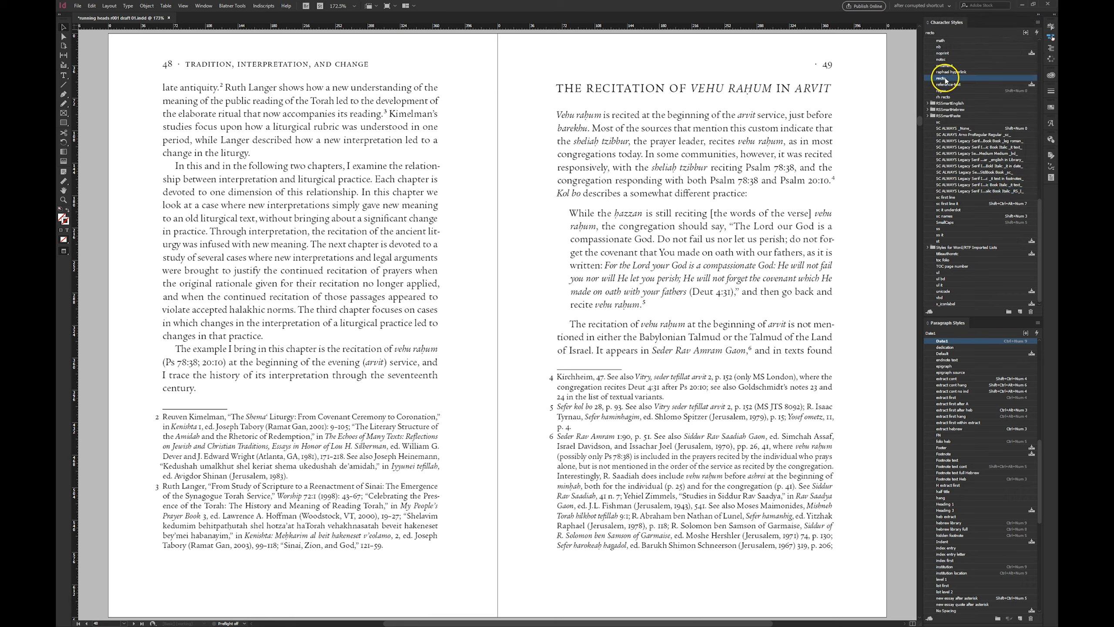
double_click(947, 79)
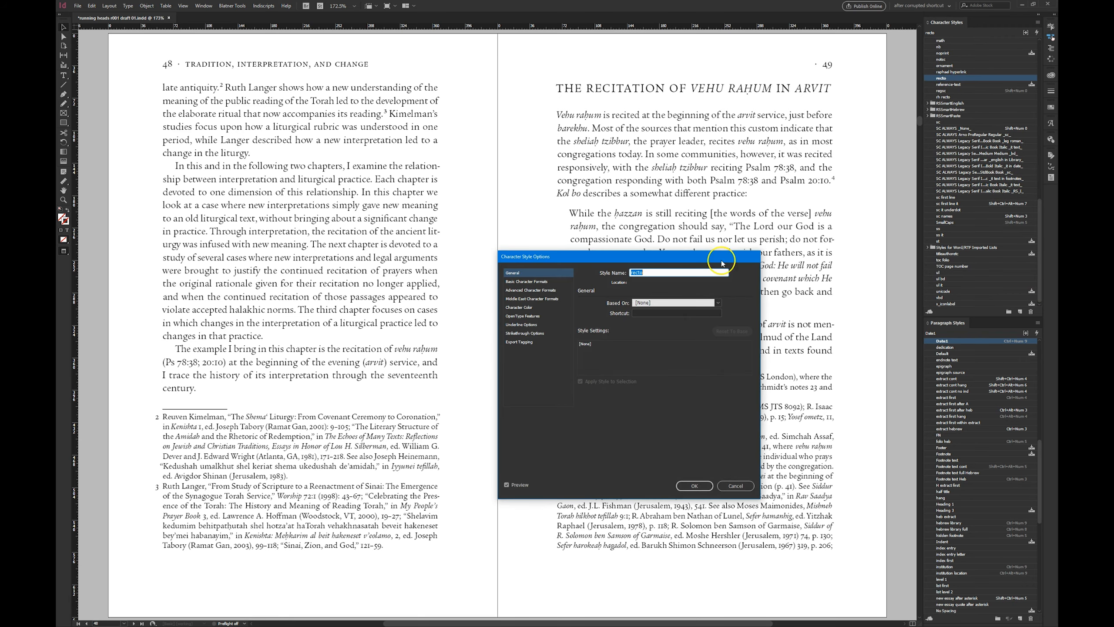
left_click(644, 312)
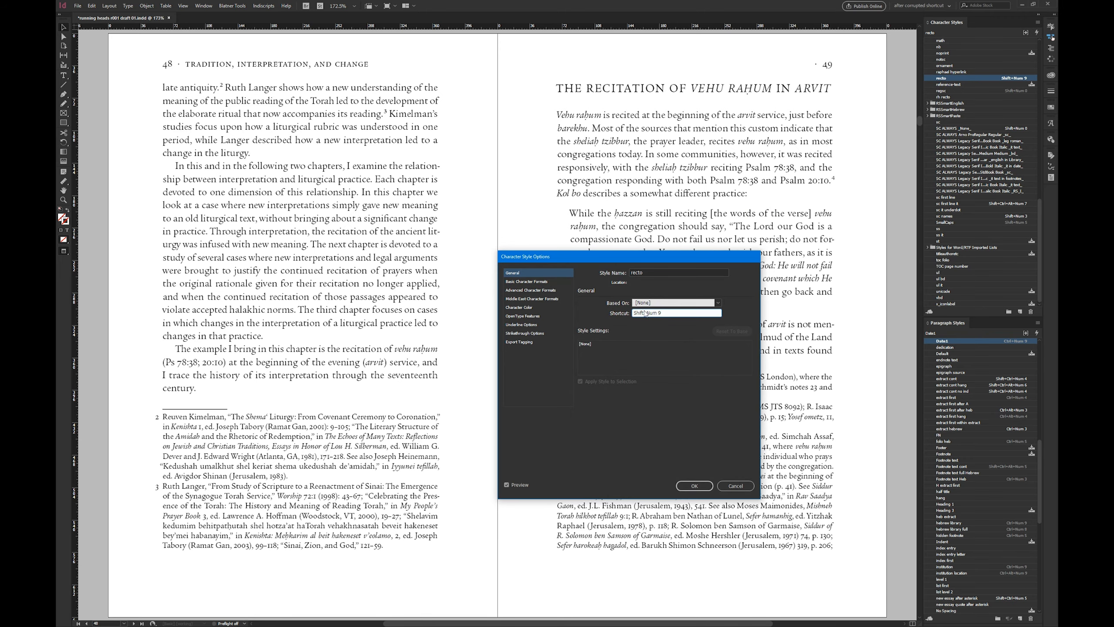
key("Return")
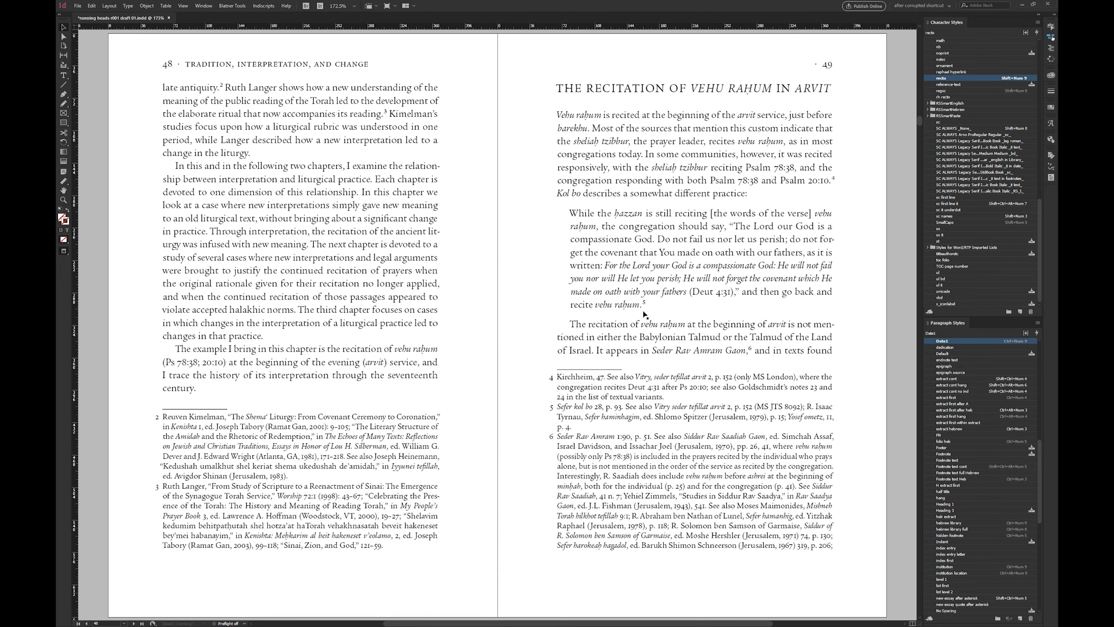
- Apply the recto character style to "The Old Will Be Renewed" in the Chapter 1 title on page 47
key("alt+Page_Up")
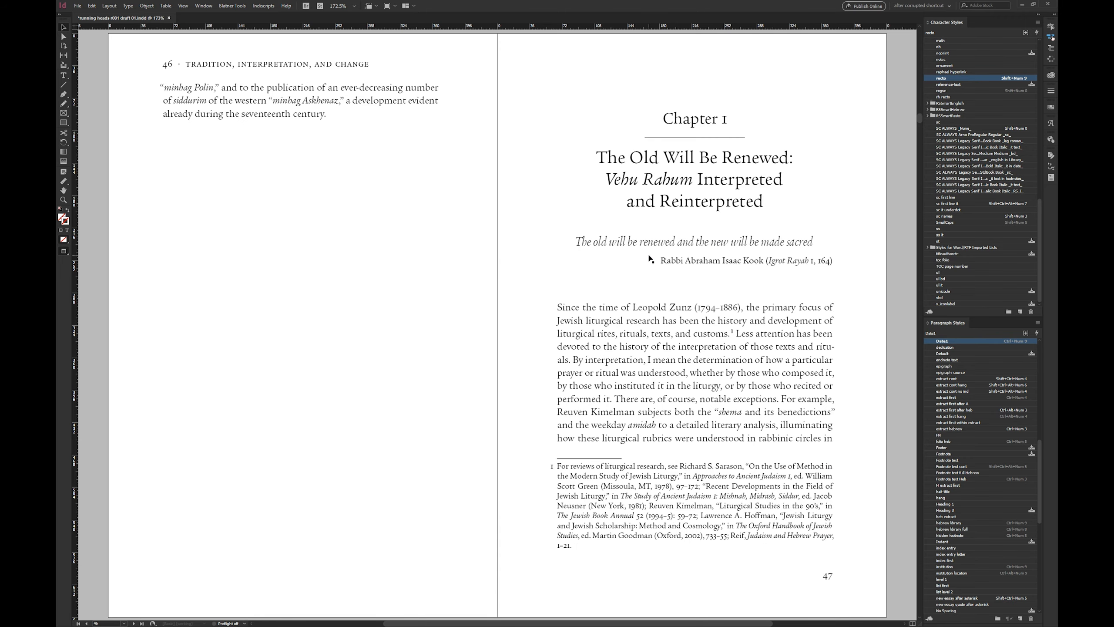
double_click(651, 161)
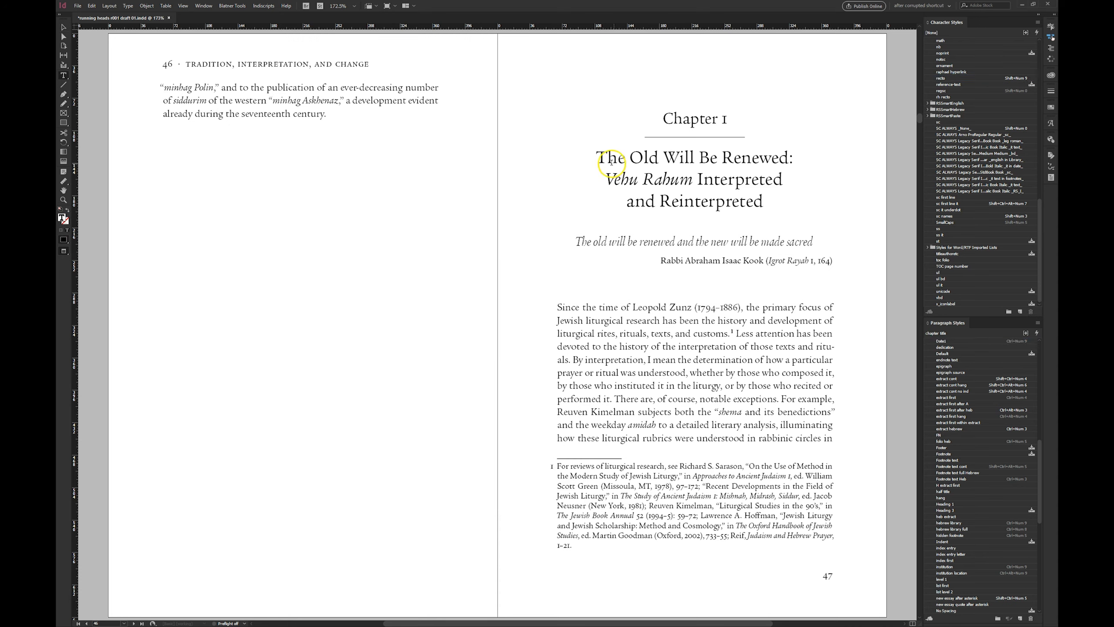
left_click_drag(597, 156, 785, 156)
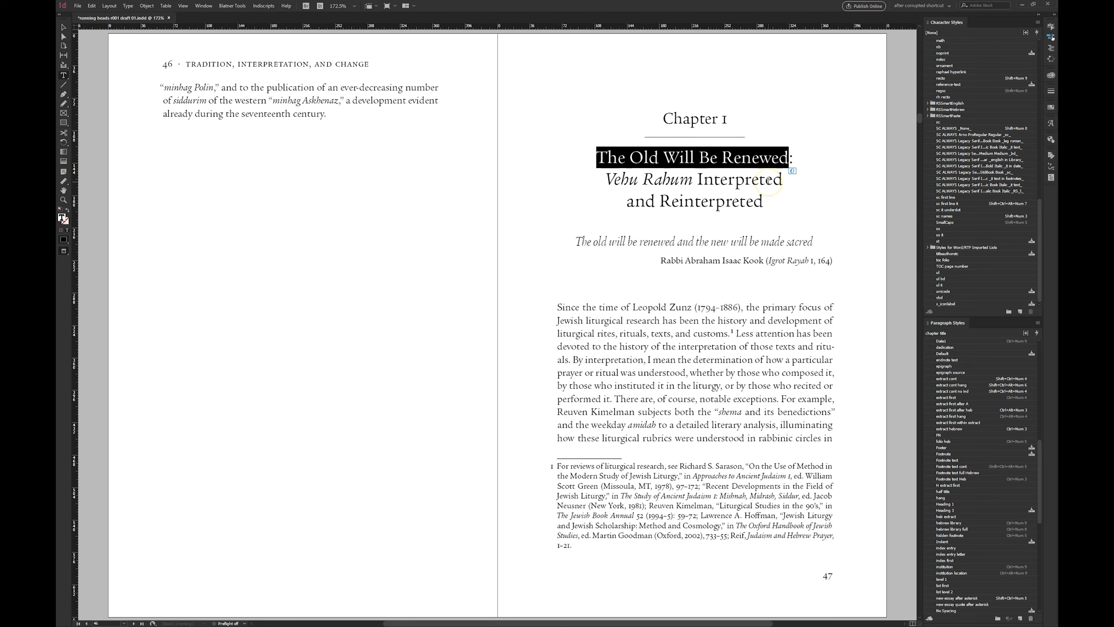
left_click(946, 79)
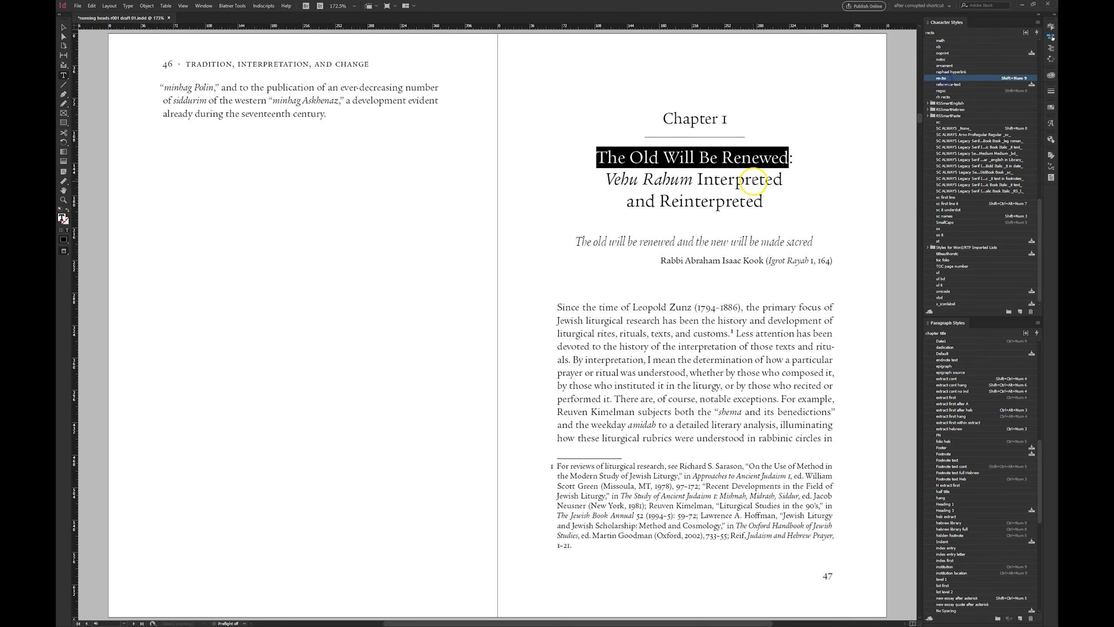
left_click(718, 174)
- Examine the right page running headers from page 49 through the Excursus and Chapter 2's opening to page 83
key("alt+Page_Down")
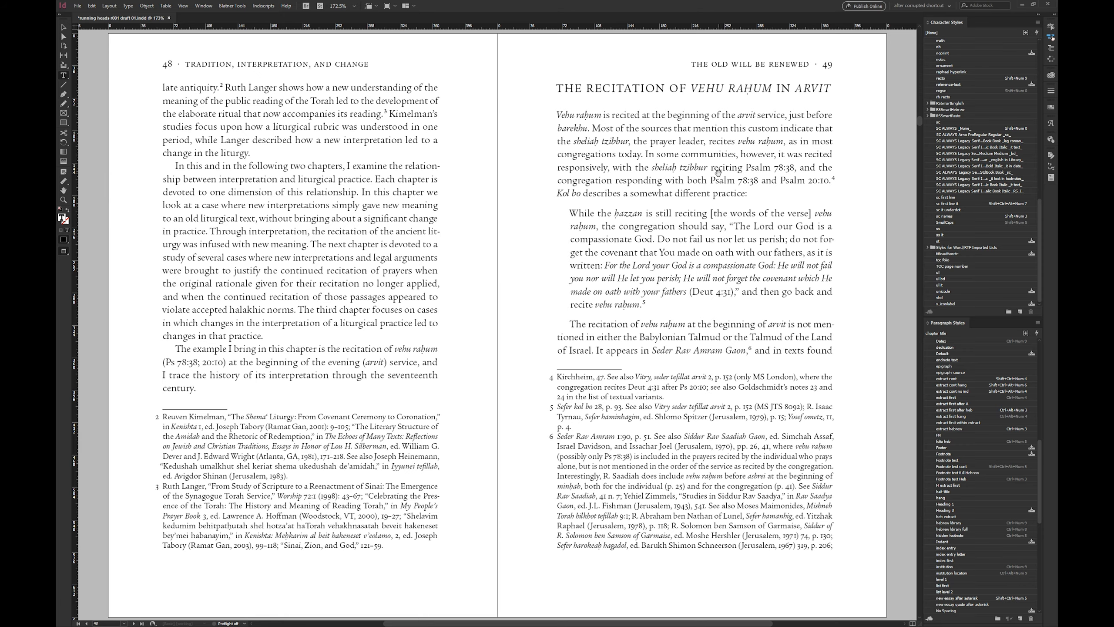
key("alt+Page_Down")
key("alt+Page_Down")
key("alt+Page_Down")
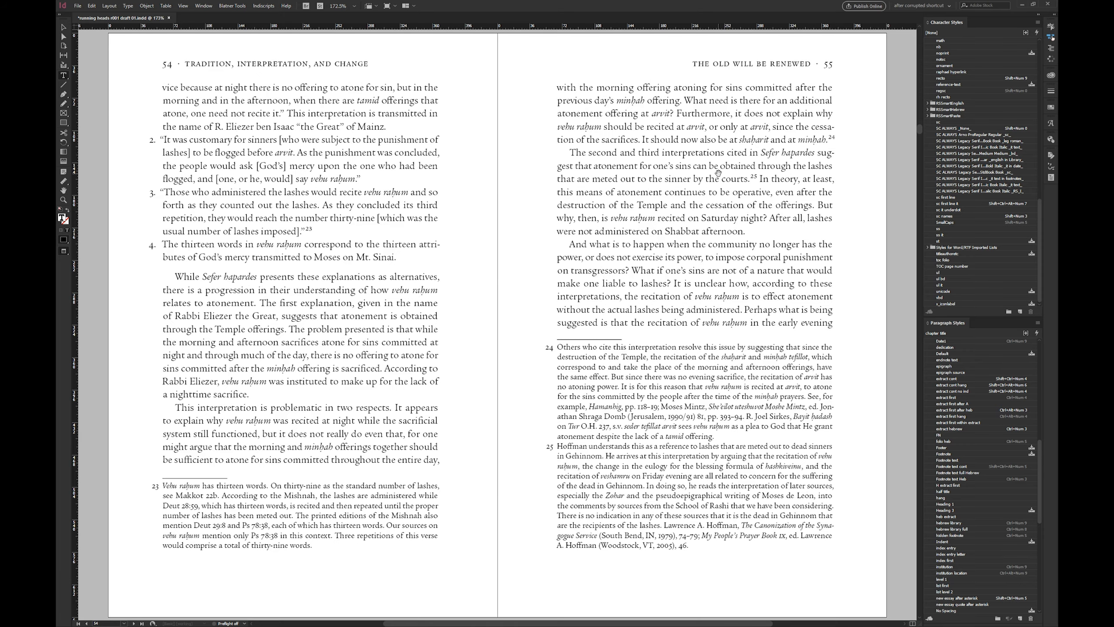
key("alt+Page_Down")
key("alt+Page_Down")
key("alt+Page_Down")
key("alt+Page_Down")
key("alt+Page_Down")
key("alt+Page_Down")
key("alt+Page_Down")
key("alt+Page_Down")
key("alt+Page_Down")
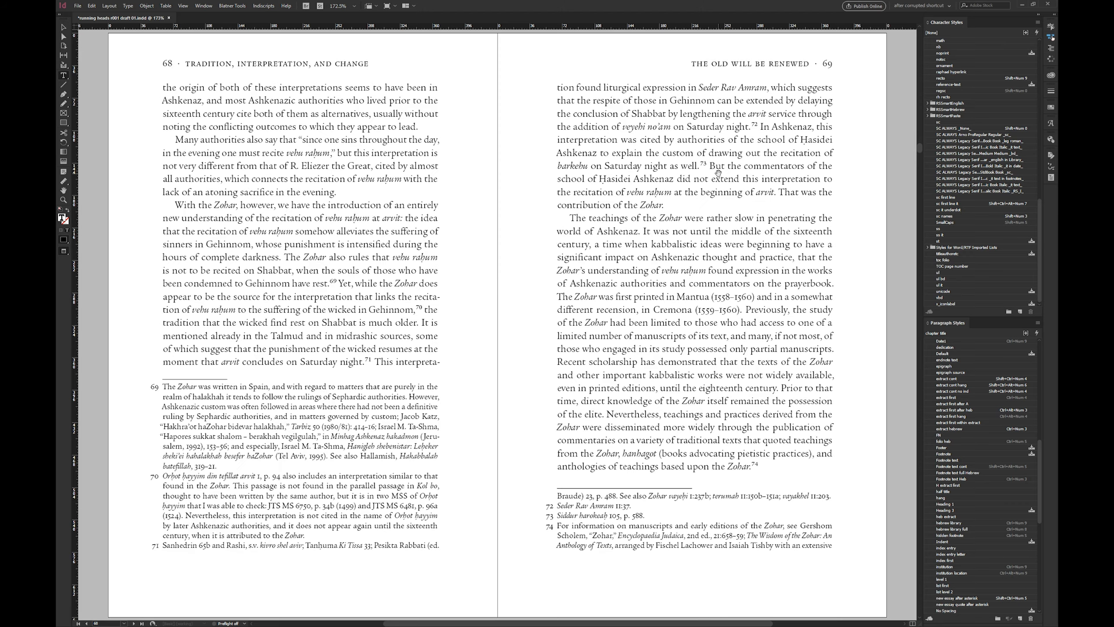
key("alt+Page_Down")
key("alt+Page_Up")
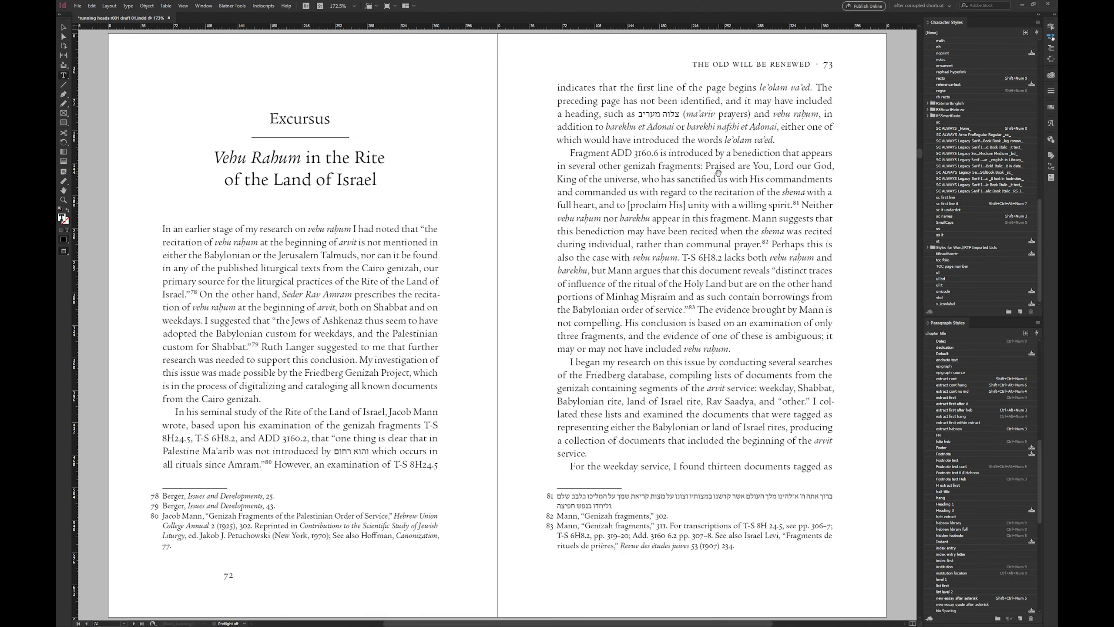
key("alt+Page_Down")
key("alt+Page_Down")
key("alt+Page_Down")
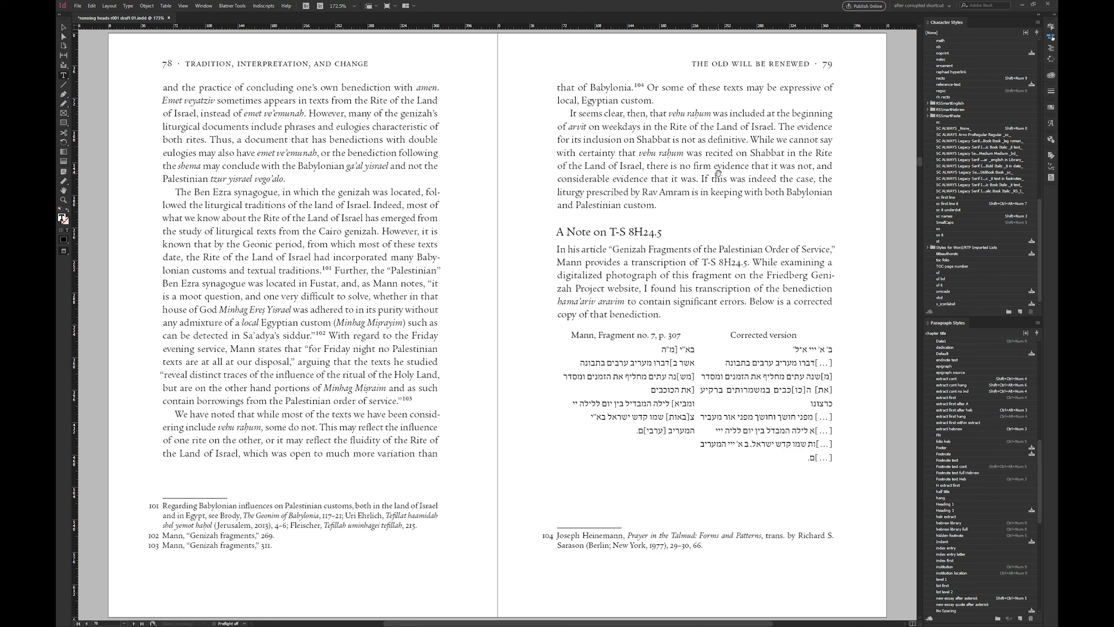
key("alt+Page_Down")
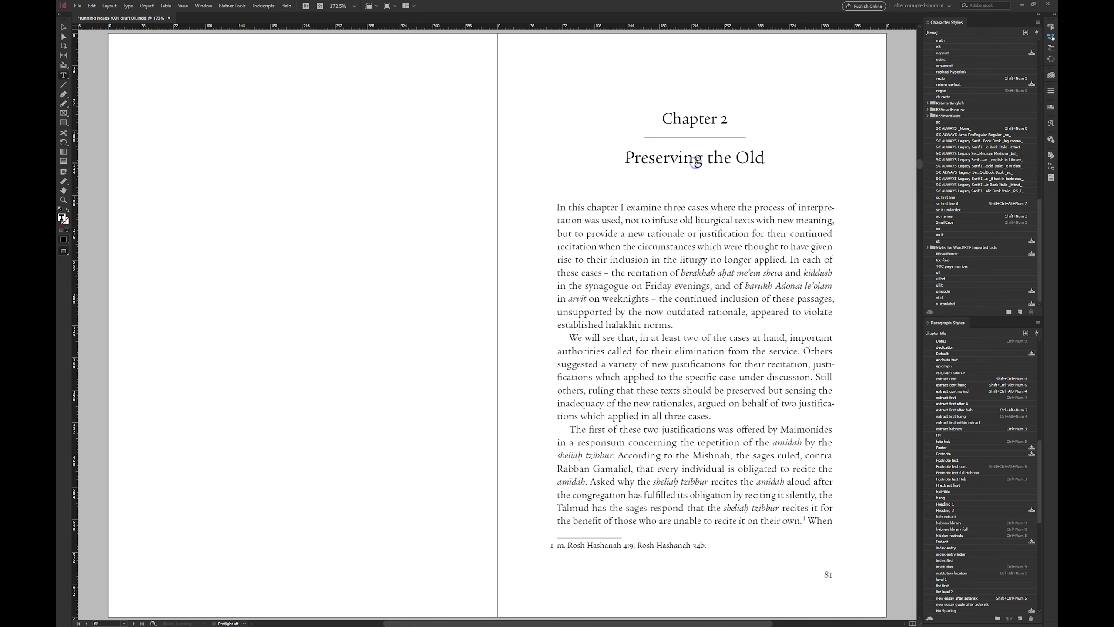
key("alt+Page_Down")
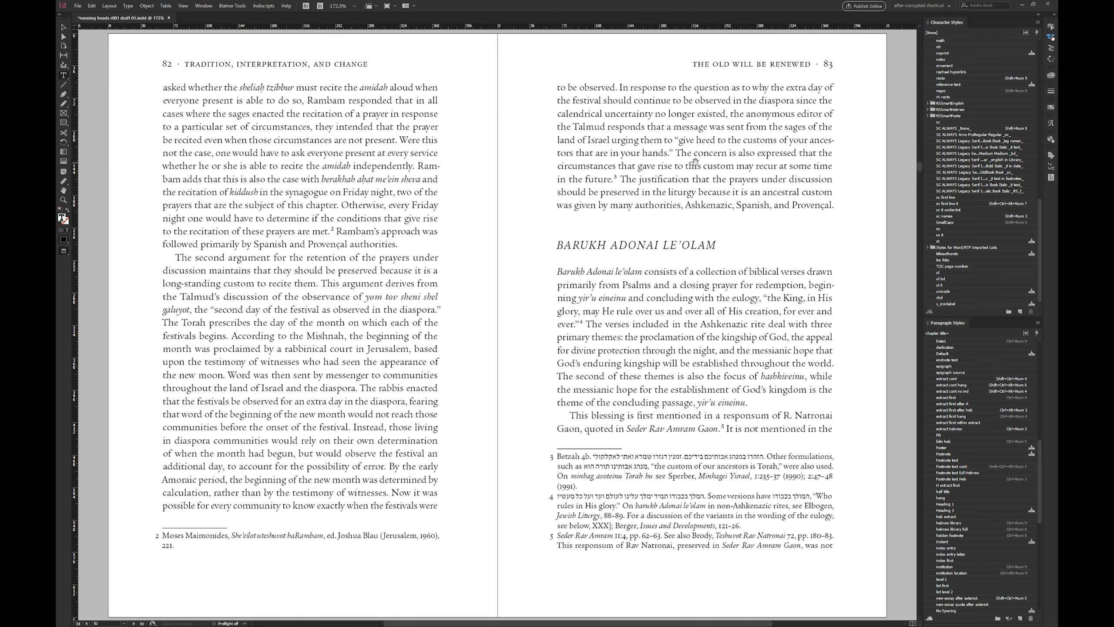
- Make the word "Preserving" italic in the Chapter 2 title on page 81
key("alt+Page_Up")
left_click_drag(631, 165, 761, 157)
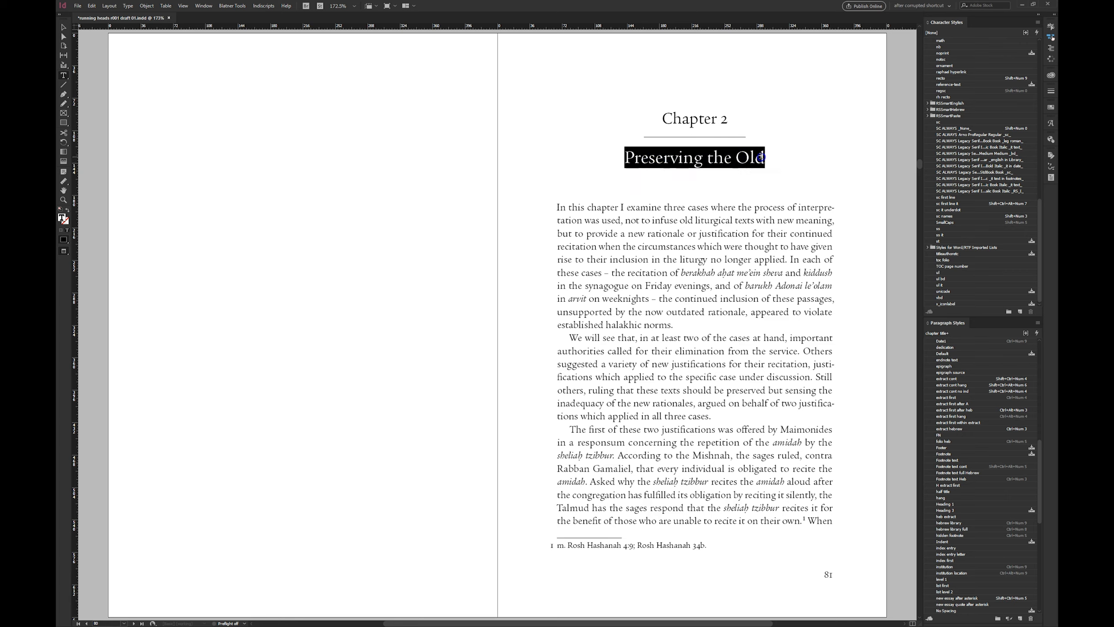
left_click(676, 160)
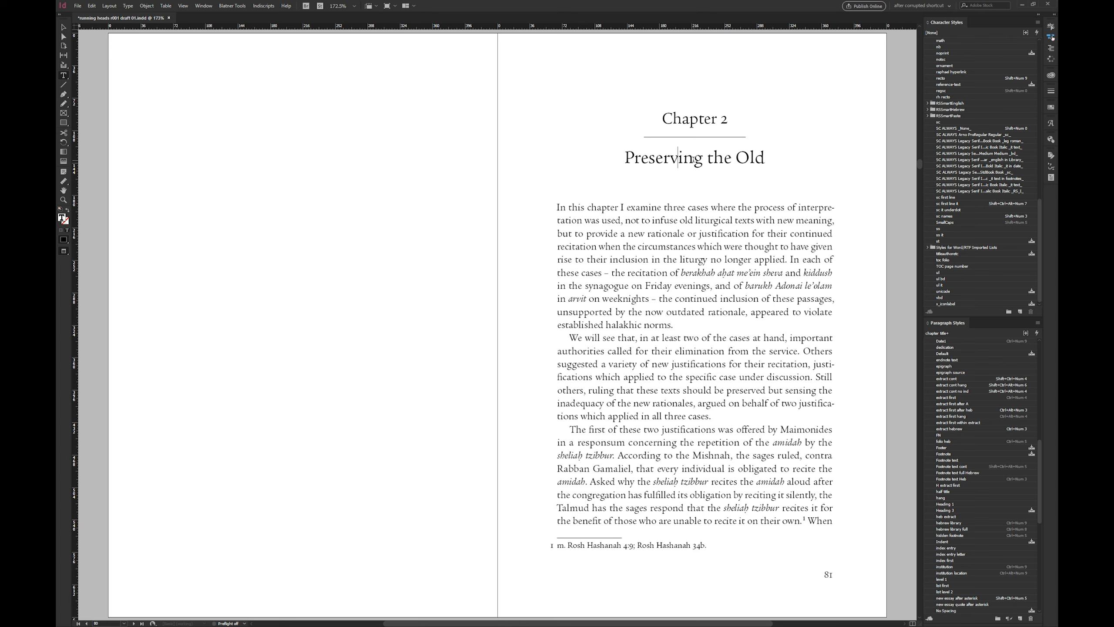
left_click(697, 162)
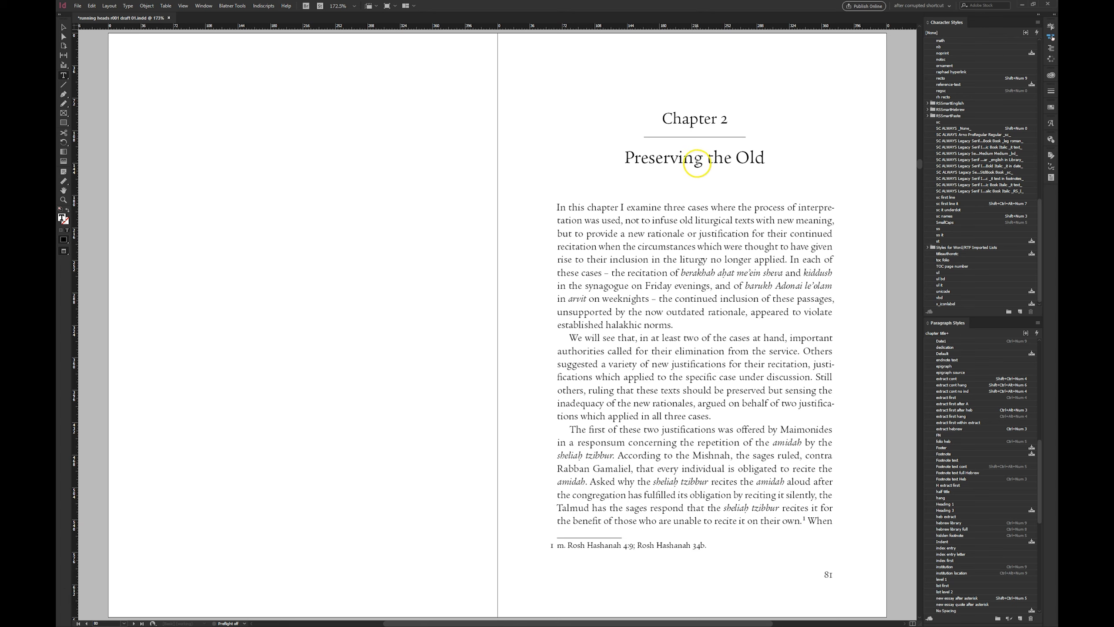
double_click(667, 159)
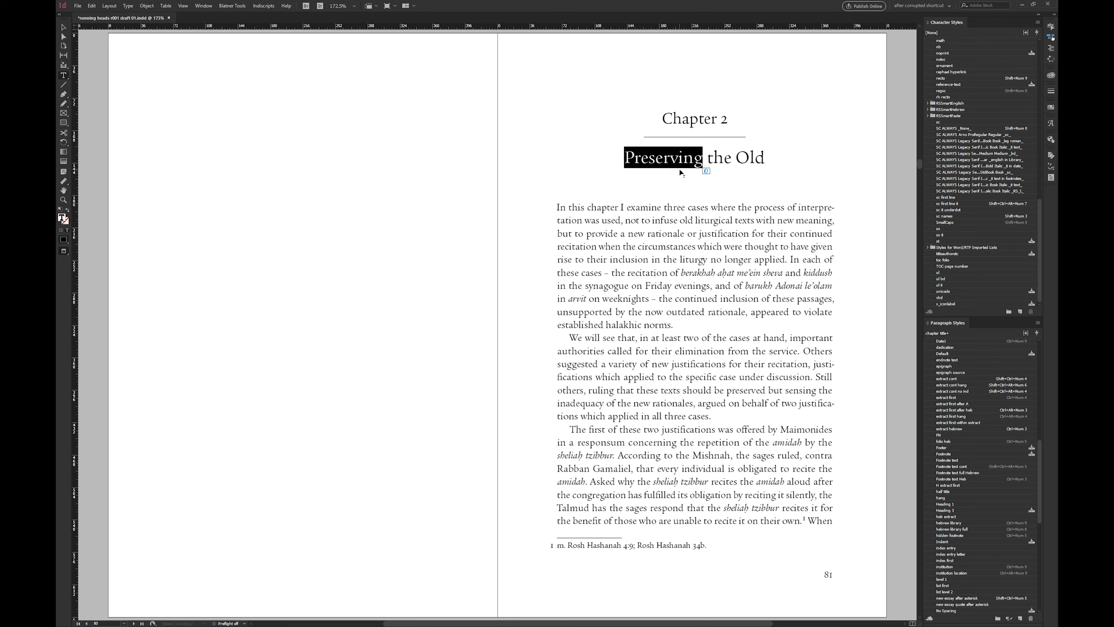
key("ctrl+shift+i")
left_click(700, 220)
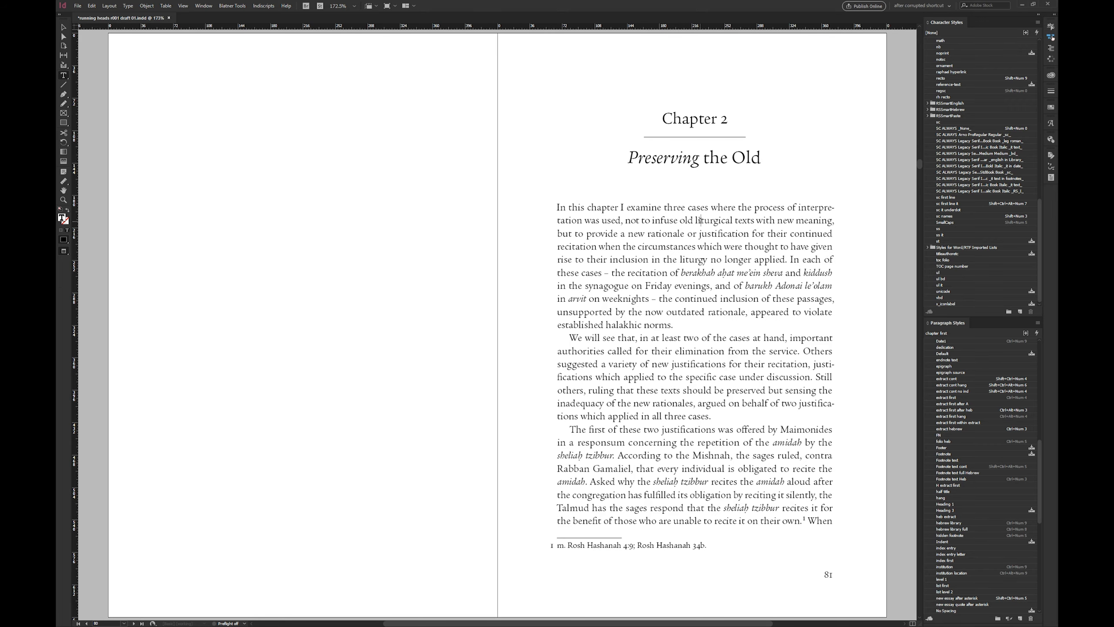
- Apply the recto character style to the whole Chapter 2 title, "Preserving the Old"
triple_click(664, 156)
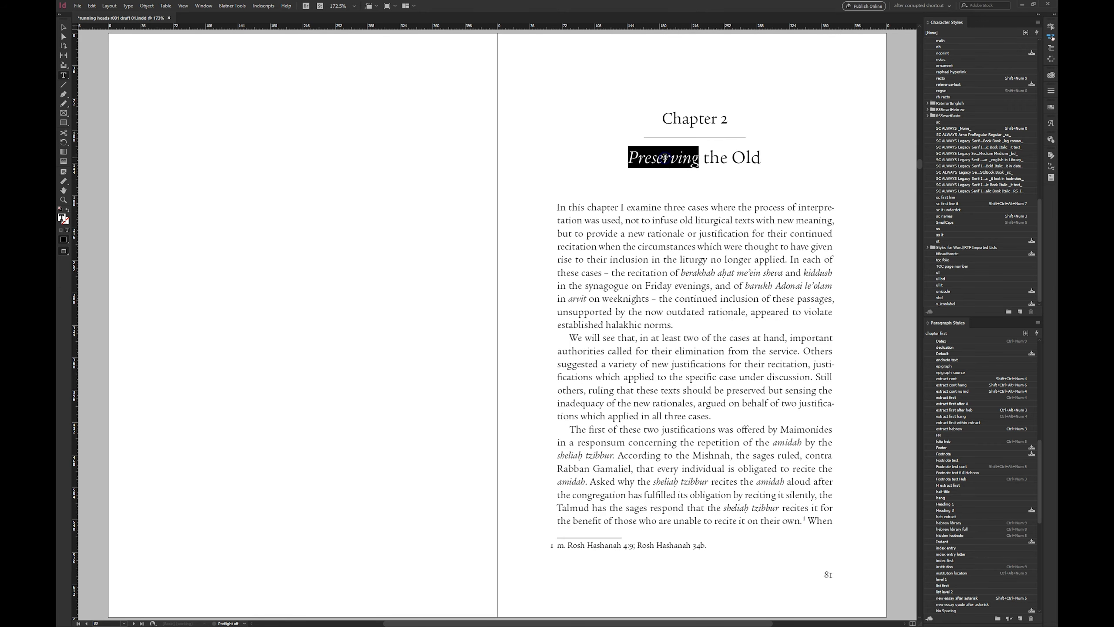
left_click(947, 79)
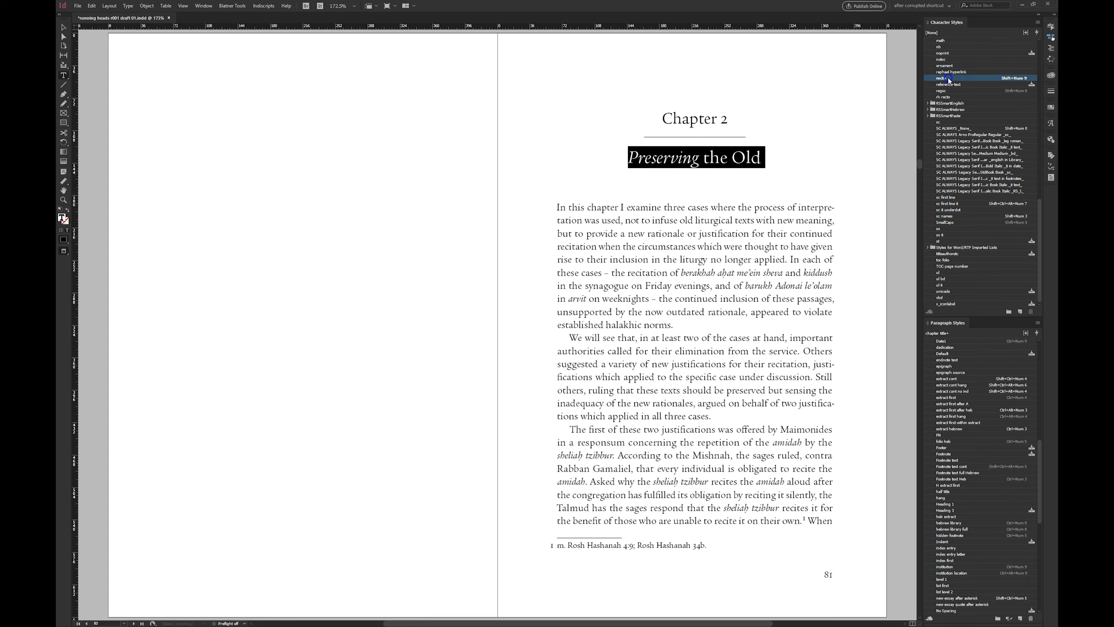
left_click(742, 157)
left_click(678, 156)
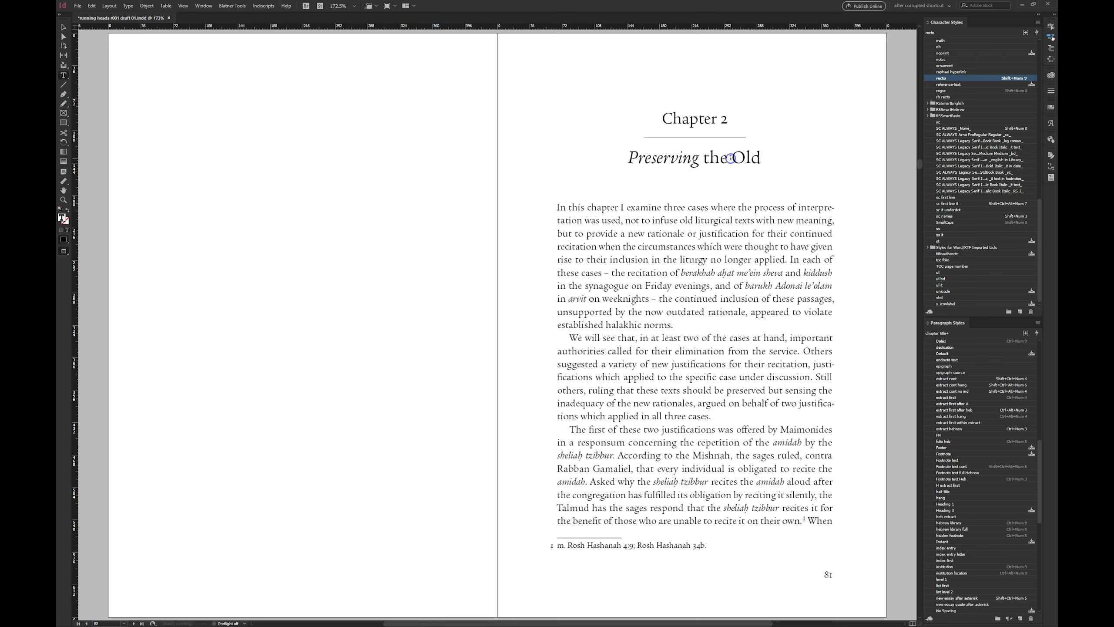
triple_click(730, 158)
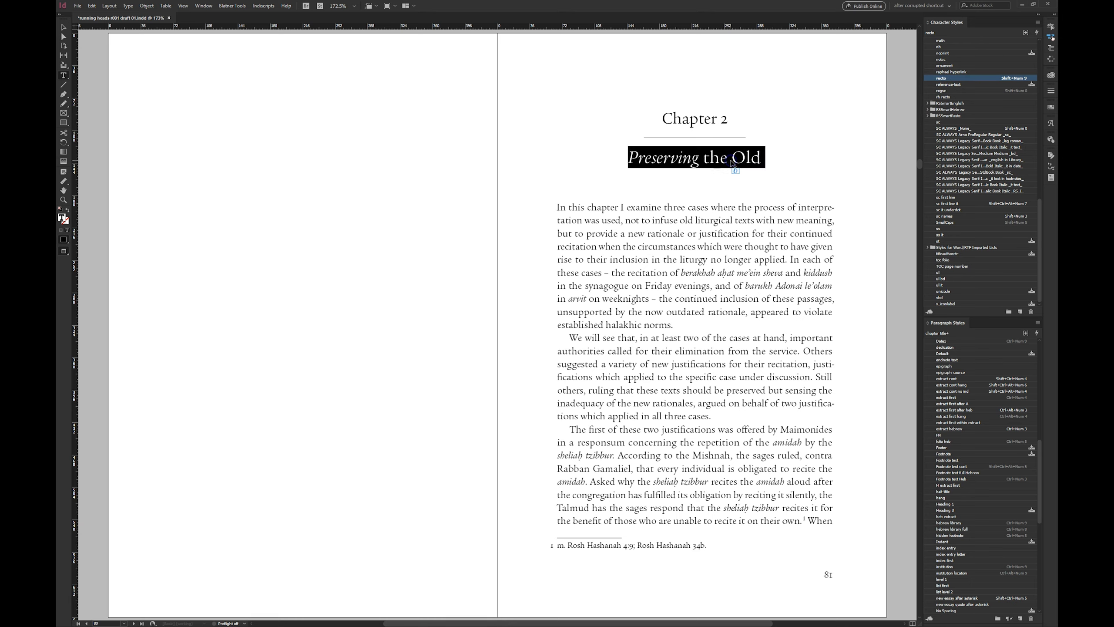
- Undo the recto styling of both chapter titles and the italic on "Preserving", and check the Chapter 1 title's character style
key("ctrl+z")
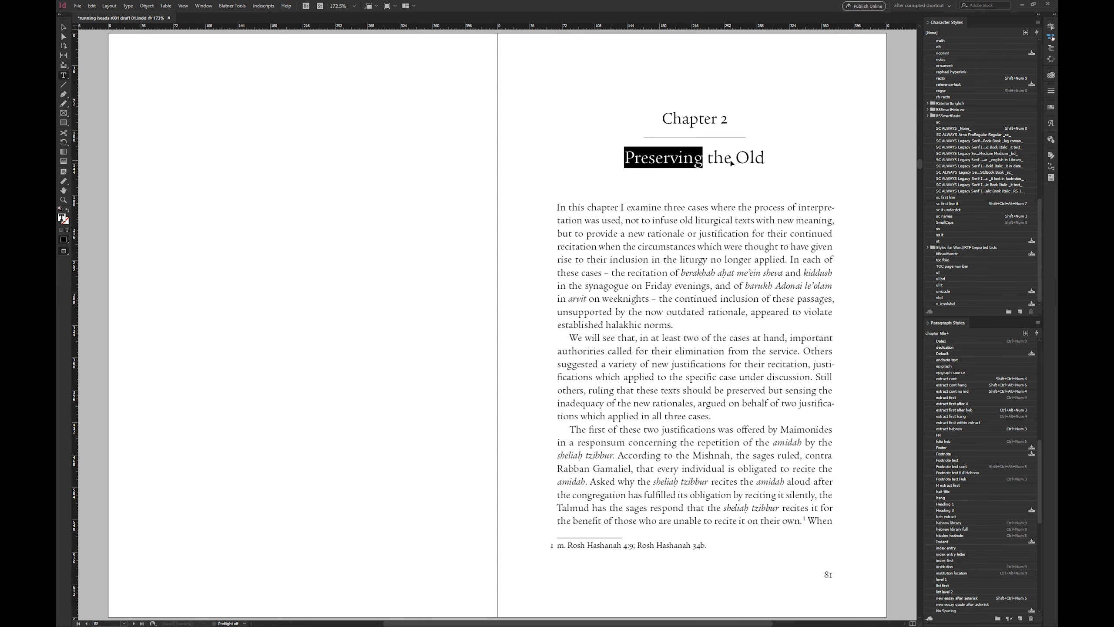
key("ctrl+z")
key("ctrl+z")
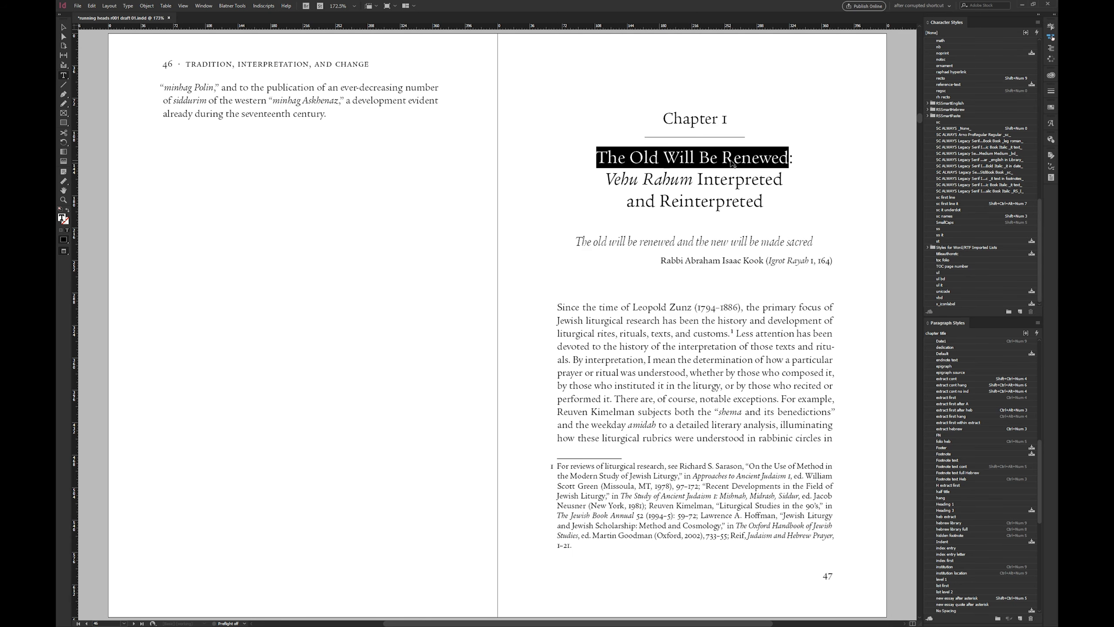
scroll(963, 42, "up", 10)
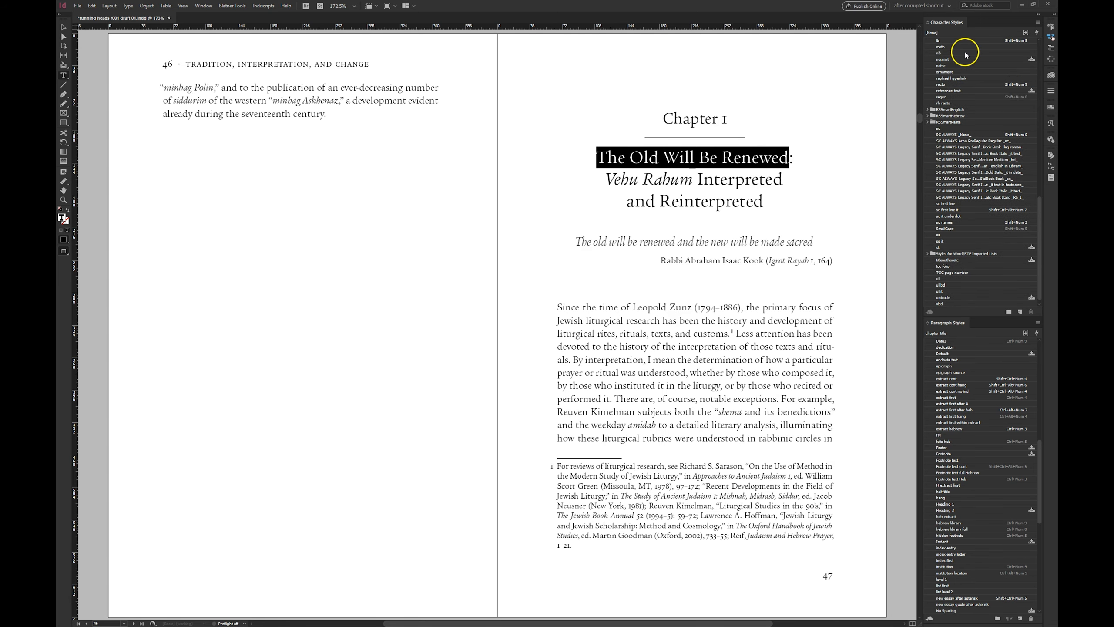
scroll(968, 53, "up", 12)
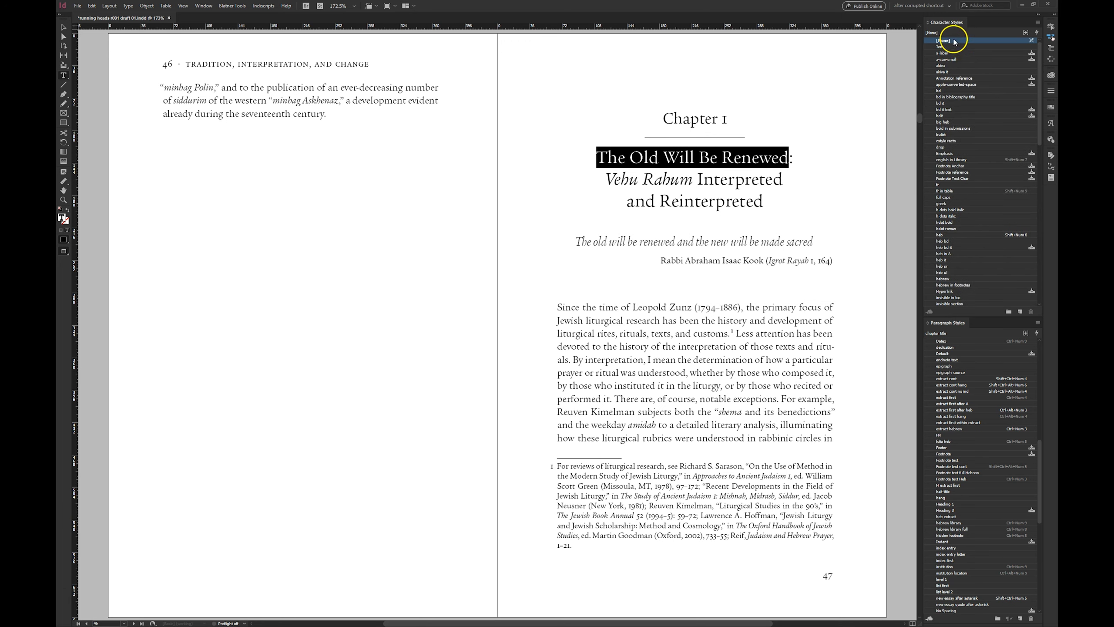
left_click(721, 163)
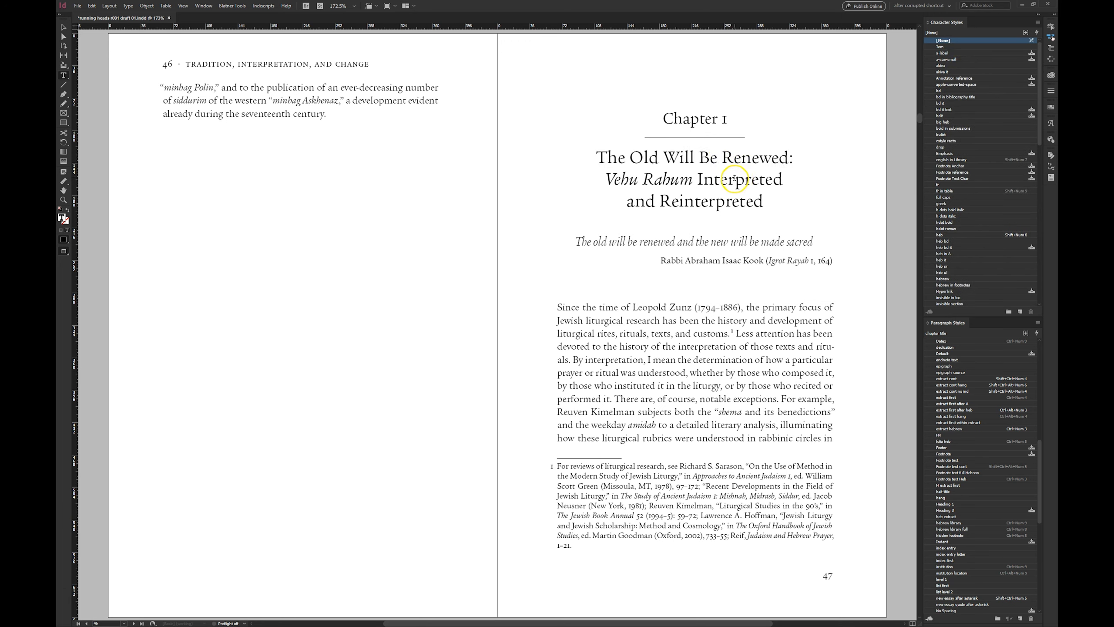
key("Escape")
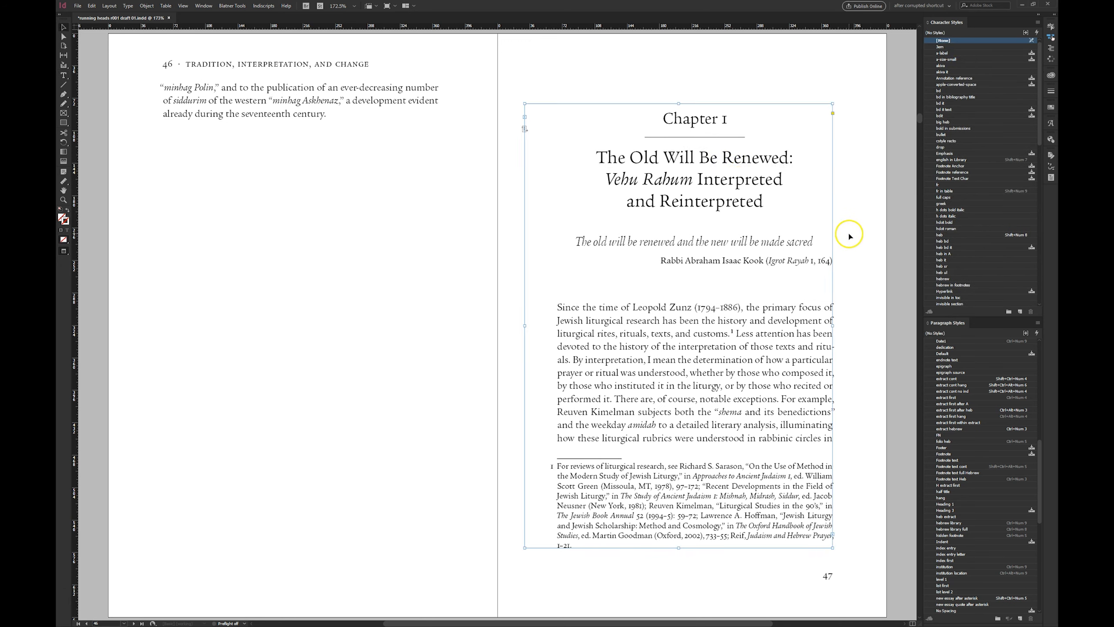
- Edit the chapter title paragraph style and add a nested style that uses the recto character style
double_click(741, 182)
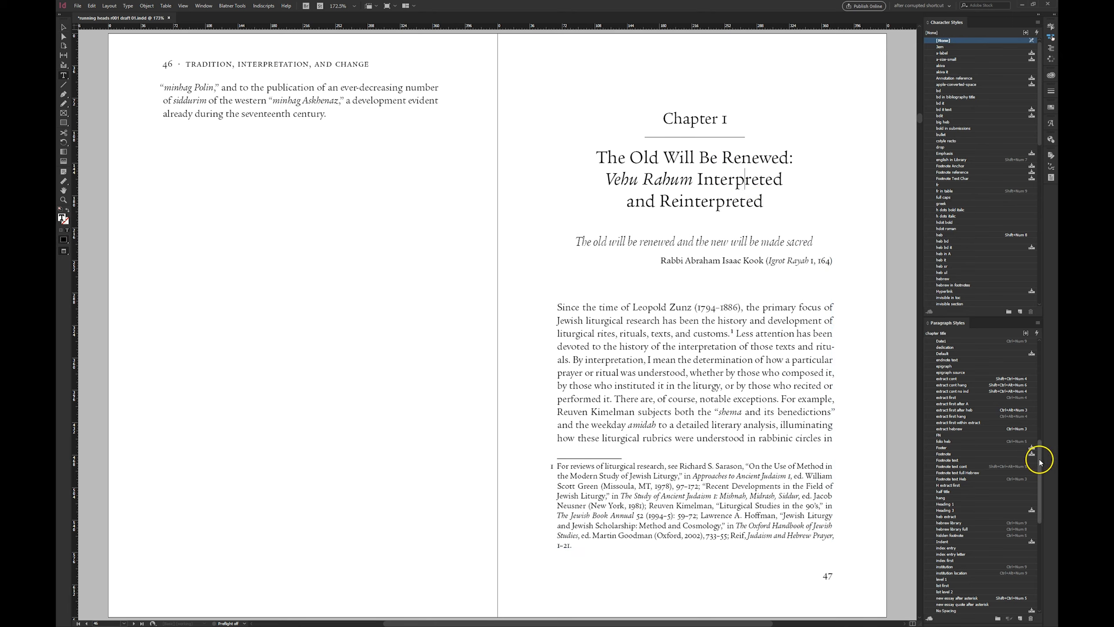
left_click_drag(1040, 461, 1043, 417)
right_click(942, 425)
left_click(967, 440)
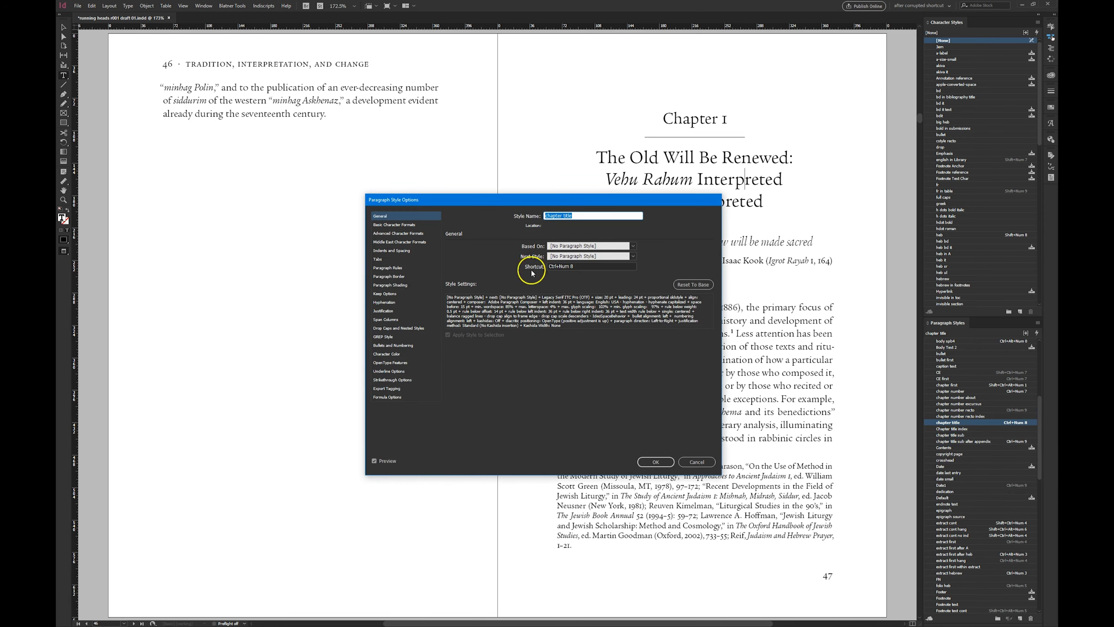
left_click(398, 328)
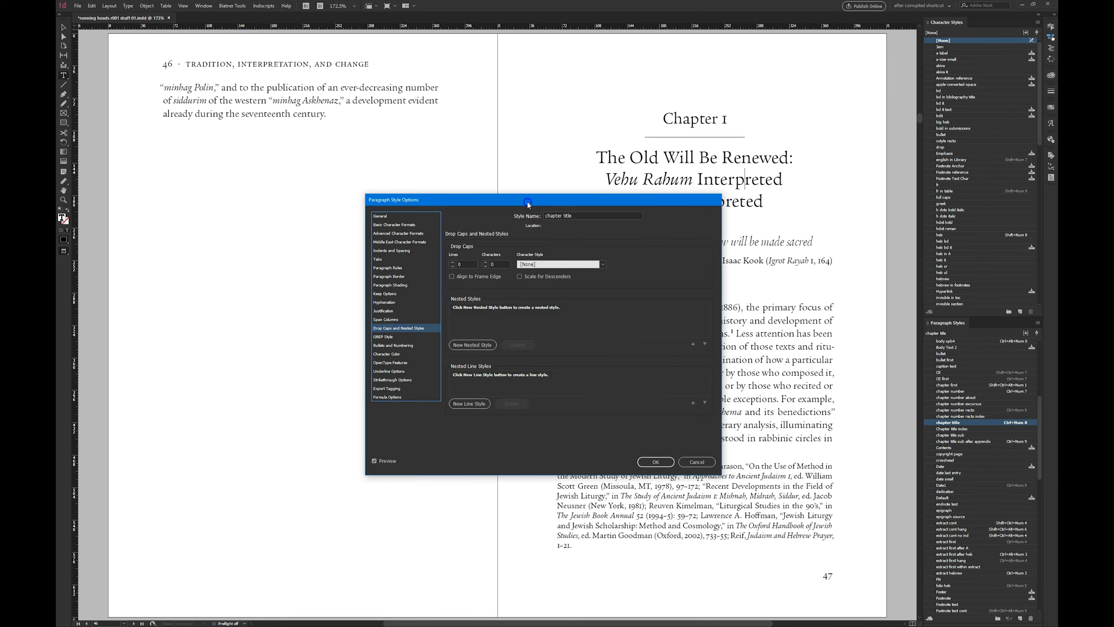
left_click_drag(528, 205, 551, 115)
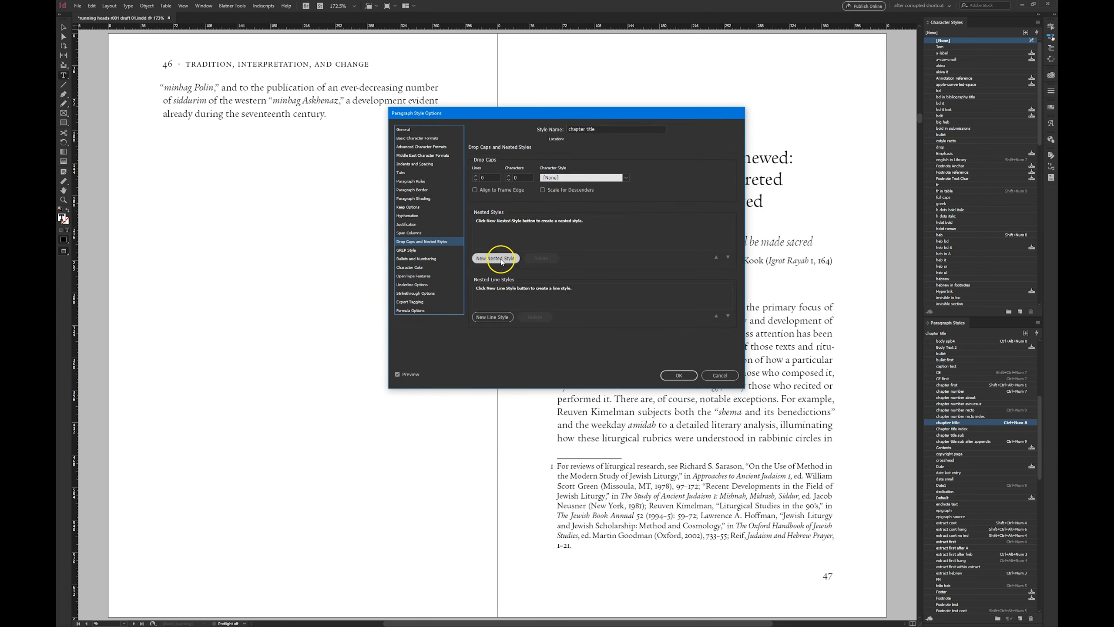
left_click(495, 258)
left_click(511, 221)
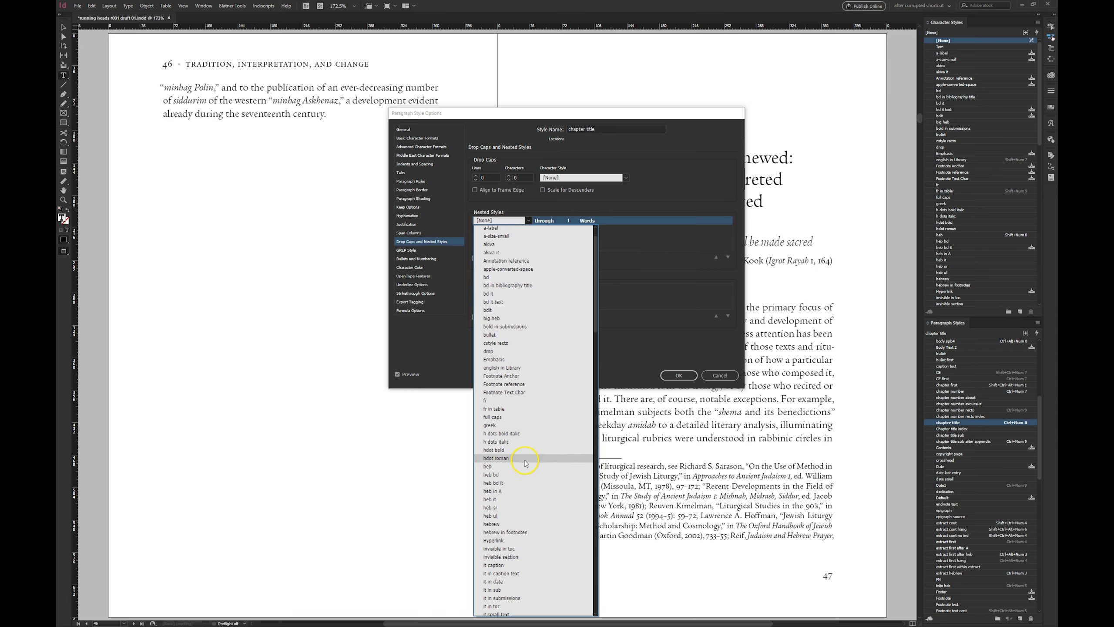
scroll(530, 461, "down", 9)
scroll(529, 499, "down", 3)
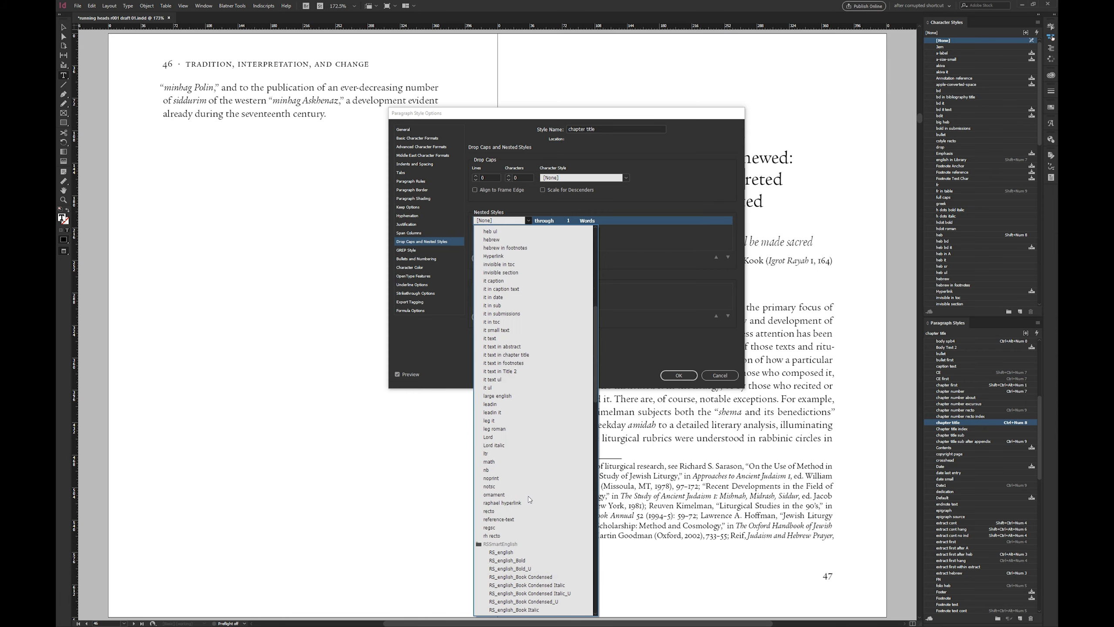
left_click(506, 511)
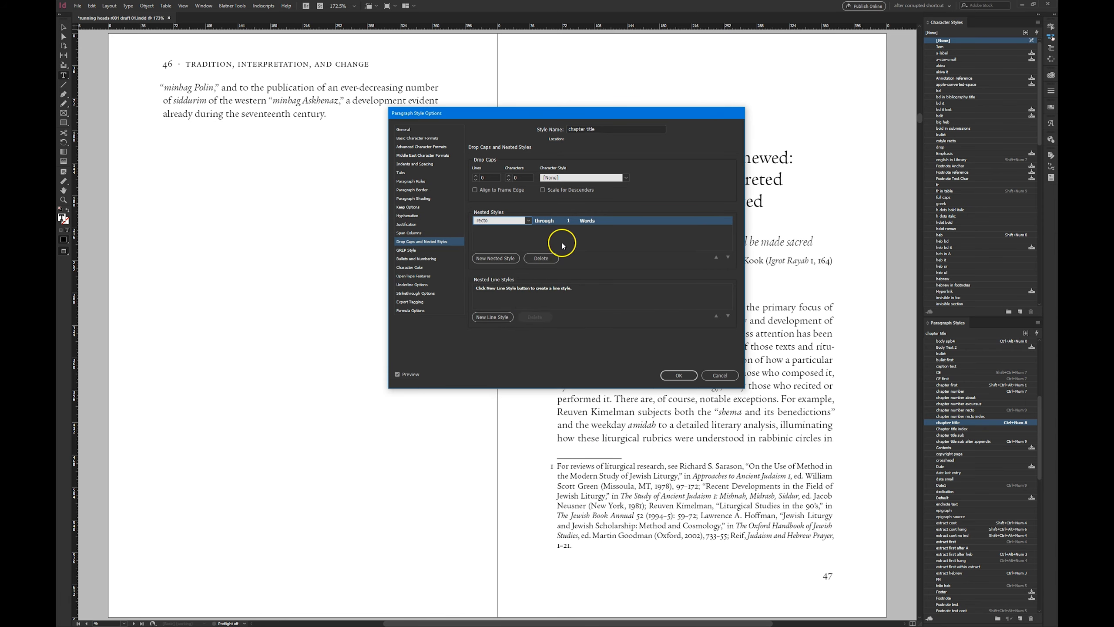
- Set the recto nested style in chapter title to run through 1 End Nested Style Character and accept the style options
left_click_drag(567, 113, 602, 193)
left_click_drag(624, 244, 651, 252)
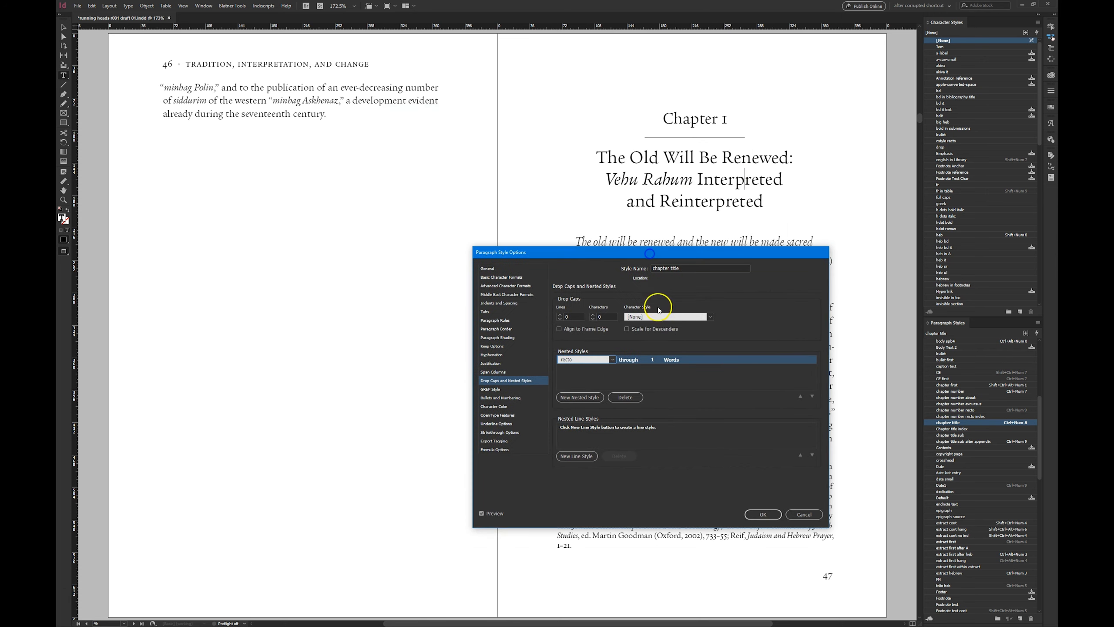
left_click(694, 359)
left_click(701, 361)
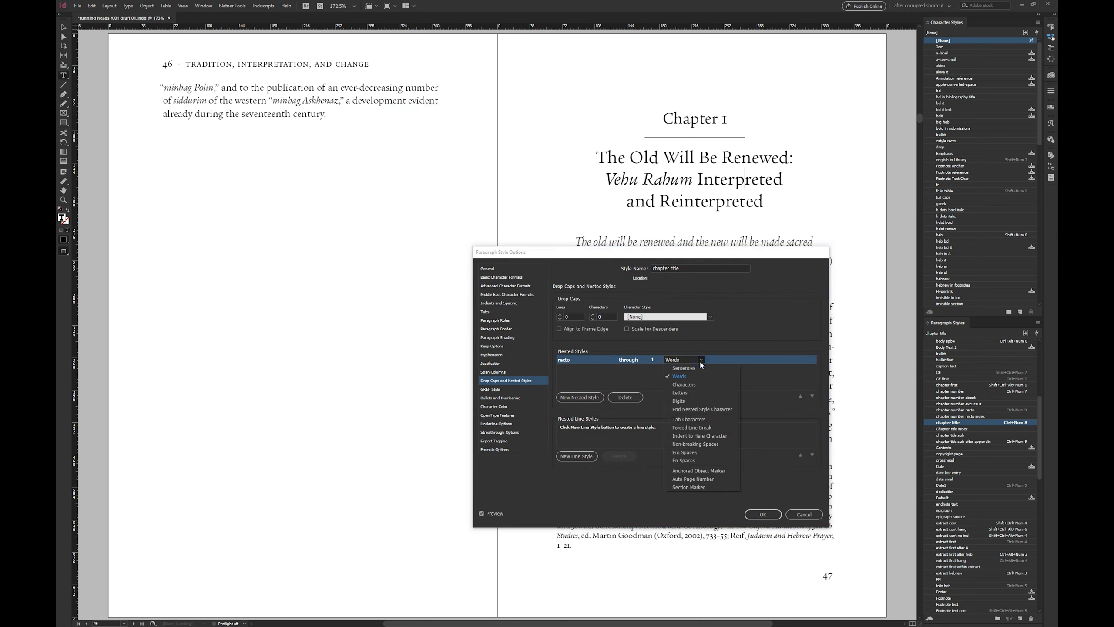
left_click(702, 409)
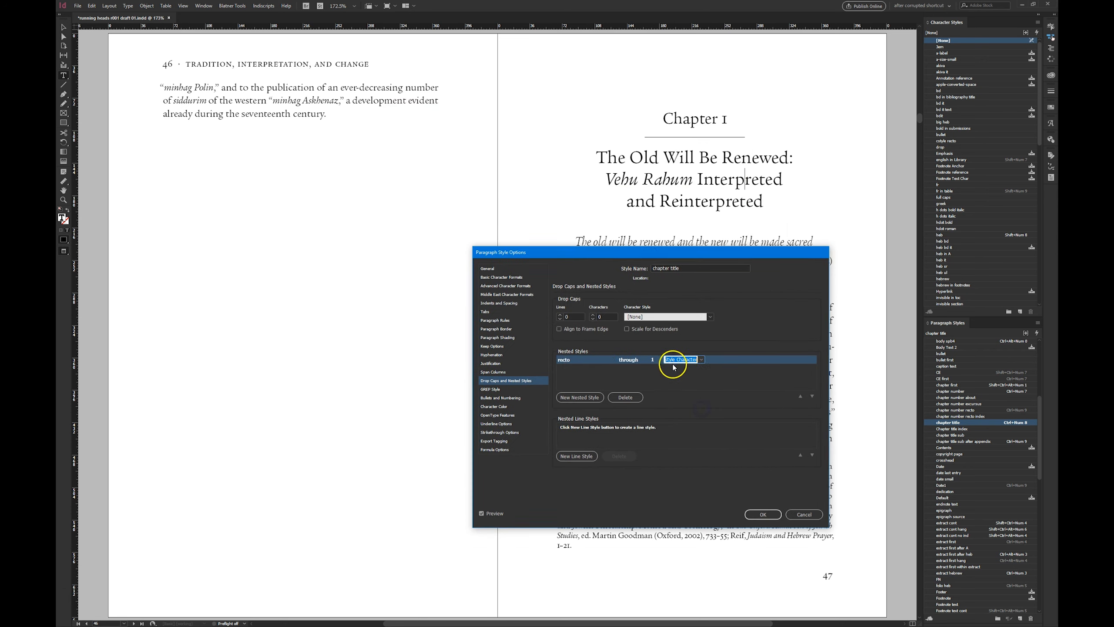
left_click(757, 515)
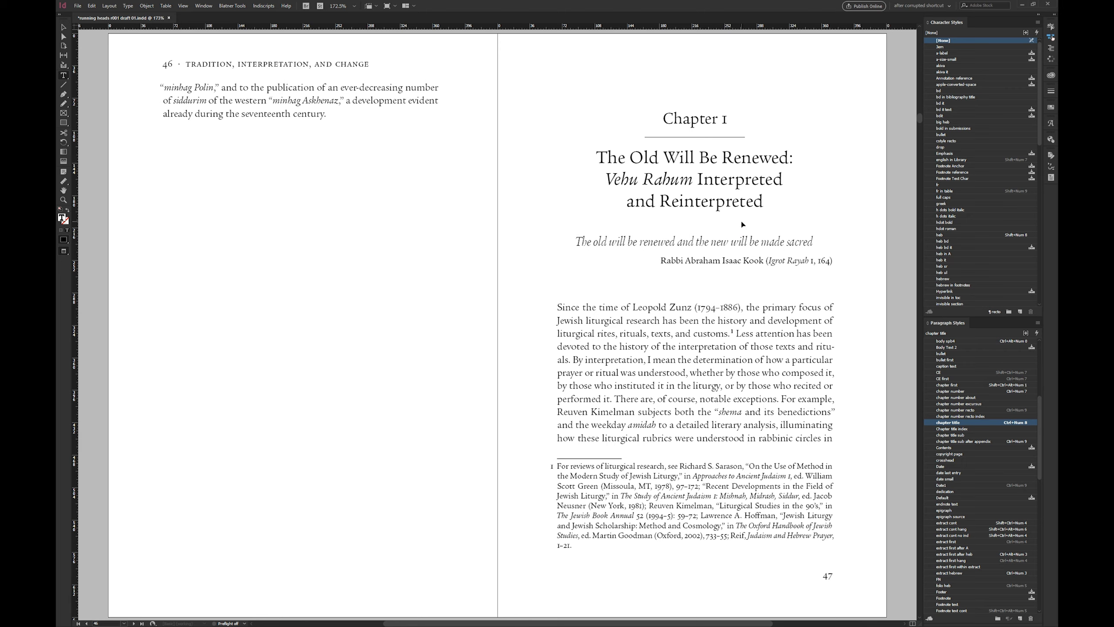
- Show the frames and hidden characters, and check the right-page running header on the spread after Chapter 1's opening
key("Escape")
key("w")
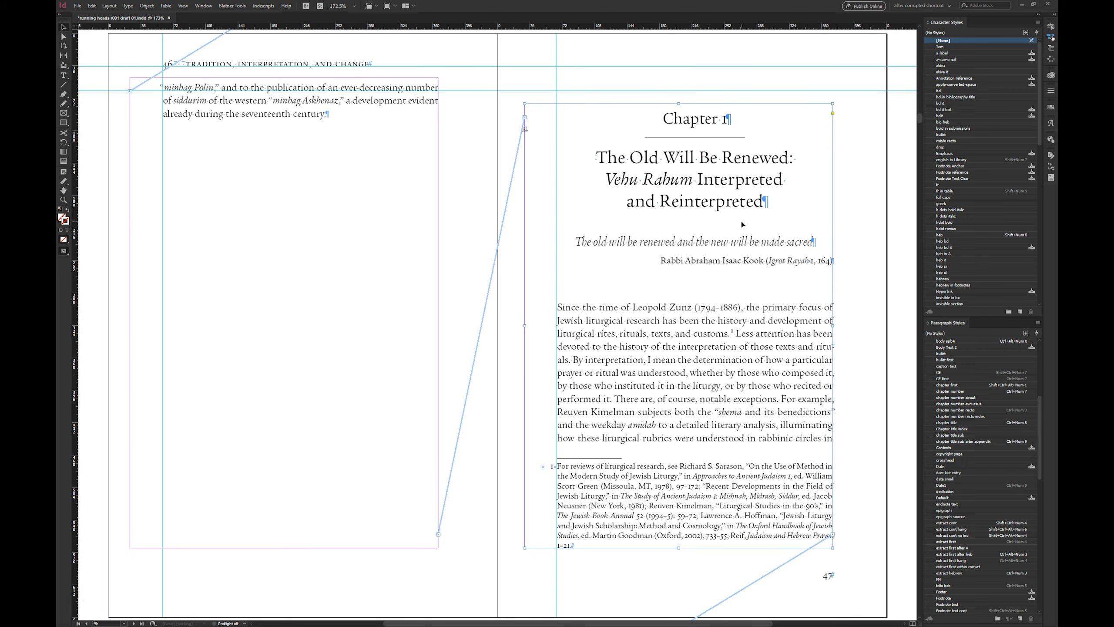
left_click(852, 231)
key("alt+Page_Down")
key("alt+Page_Up")
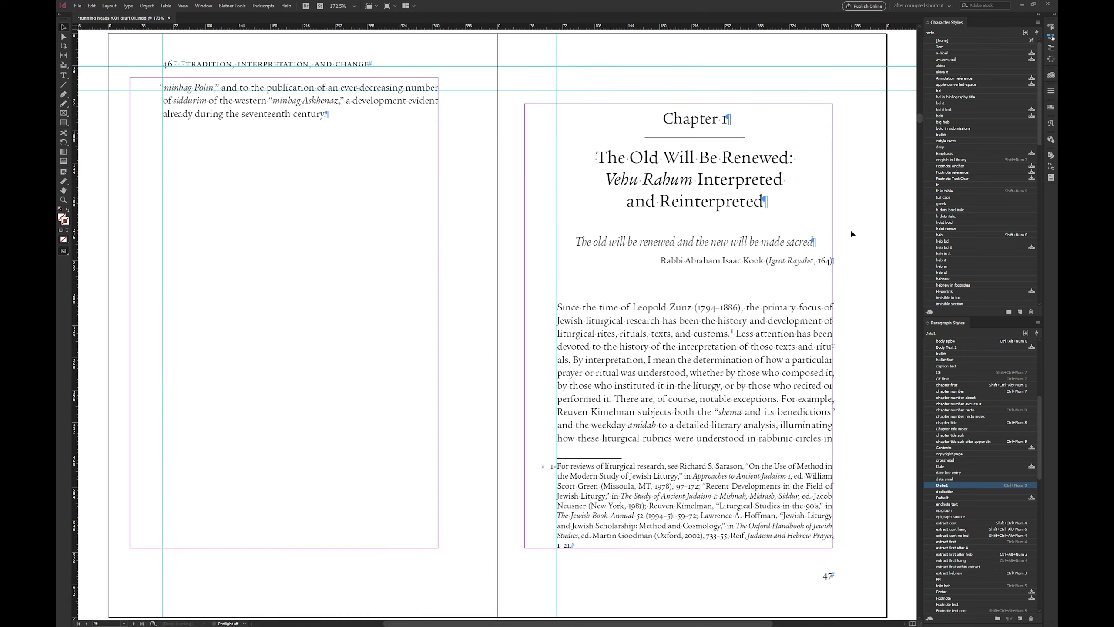
key("alt+Page_Down")
key("alt+Page_Up")
- Check which character style is reported for different words of the Chapter 1 title, including the italic "Vehu Rahum"
left_click(740, 202)
double_click(732, 202)
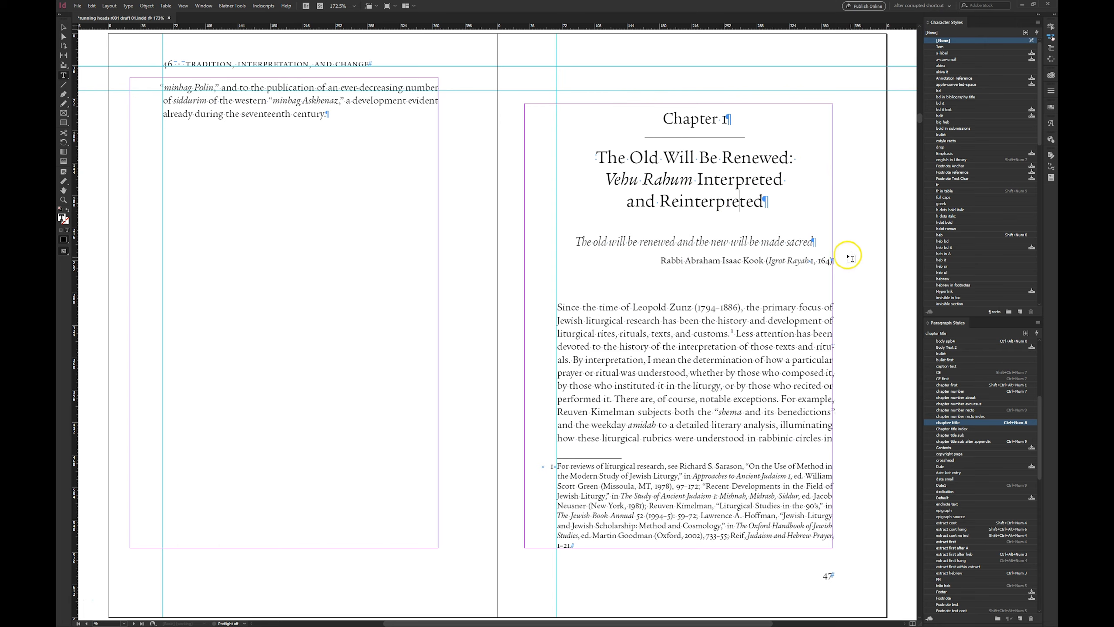
left_click(718, 159)
left_click(656, 179)
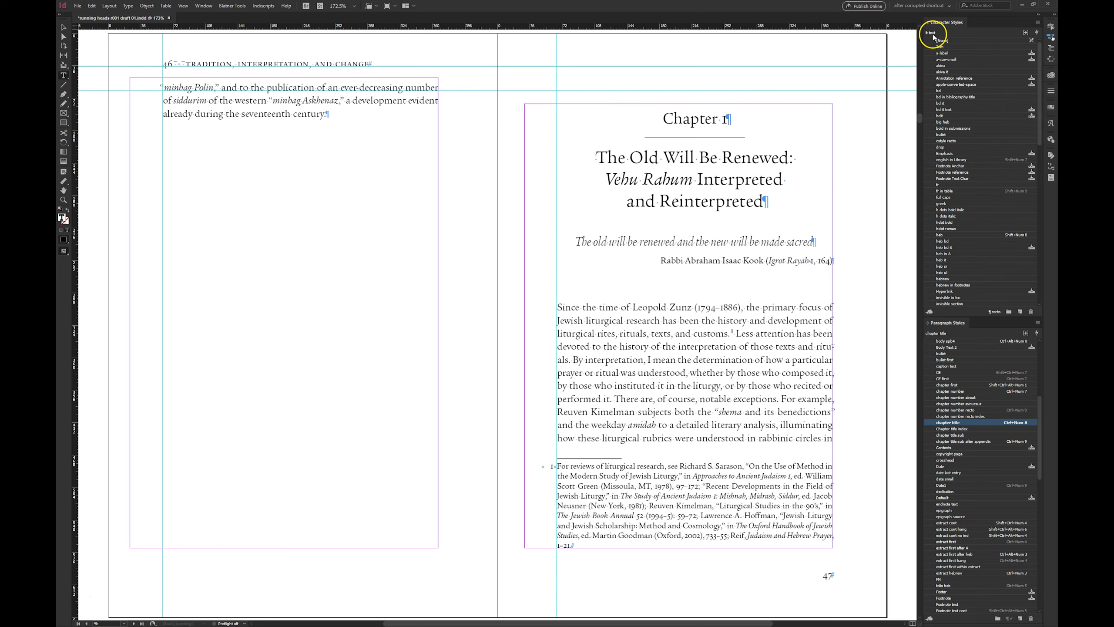
scroll(1018, 118, "down", 8)
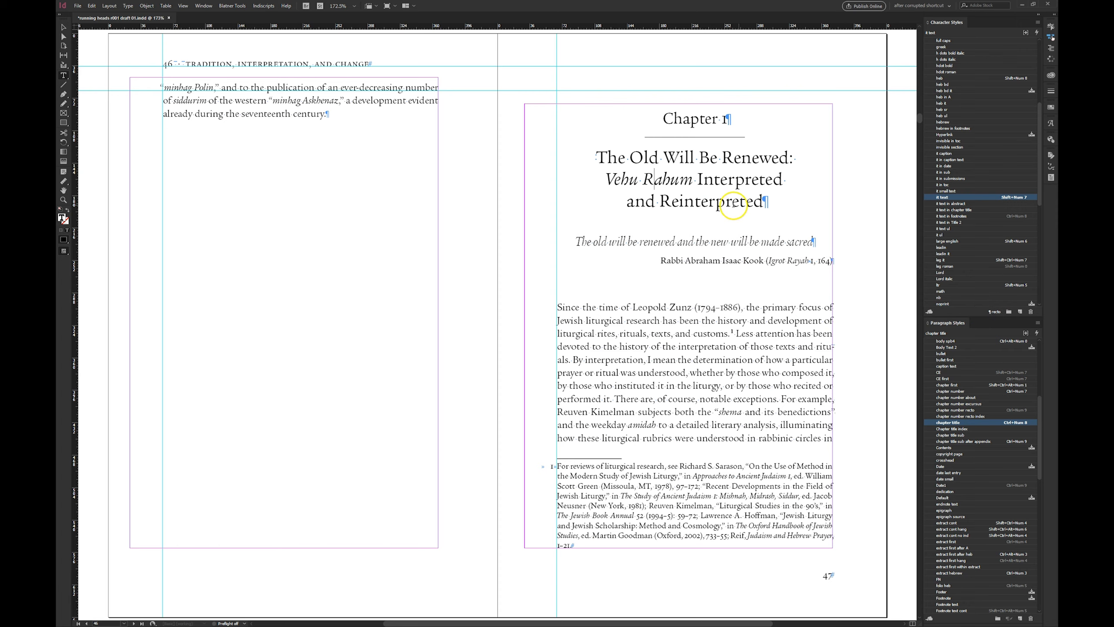
left_click(711, 180)
left_click(683, 160)
left_click(679, 179)
left_click(682, 199)
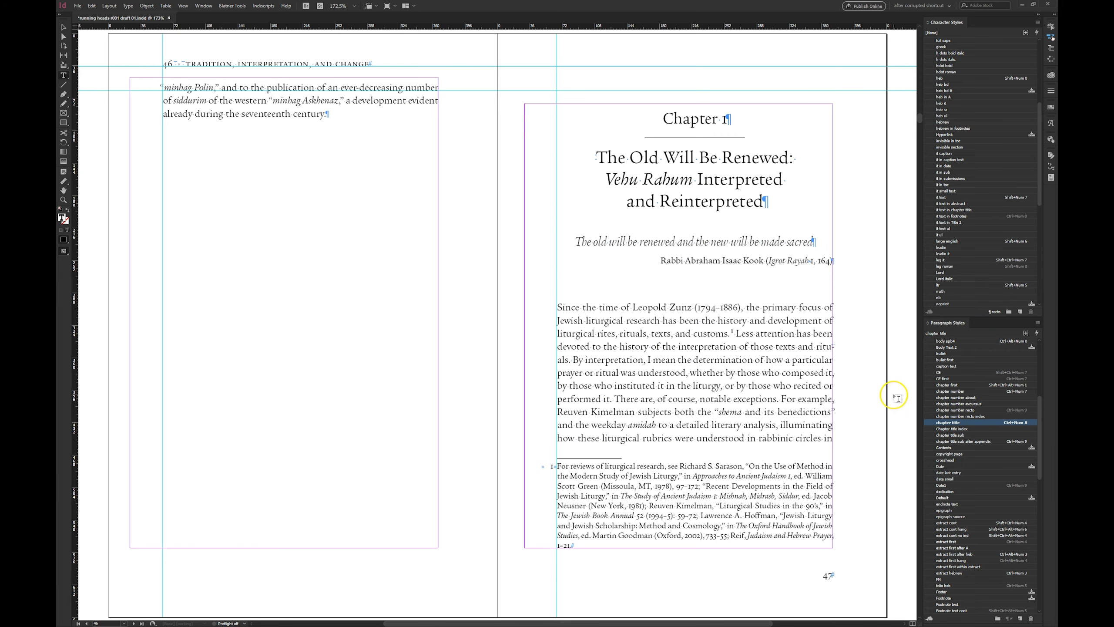
- Review the nested style settings of the chapter title paragraph style and close them without changes
right_click(937, 423)
left_click(957, 439)
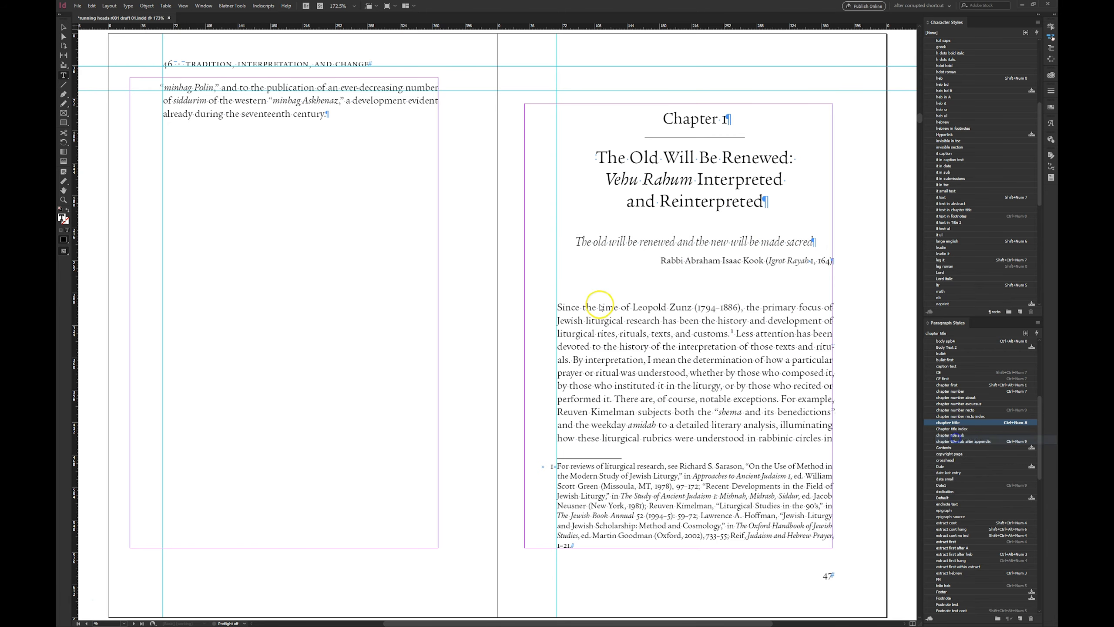
left_click(522, 380)
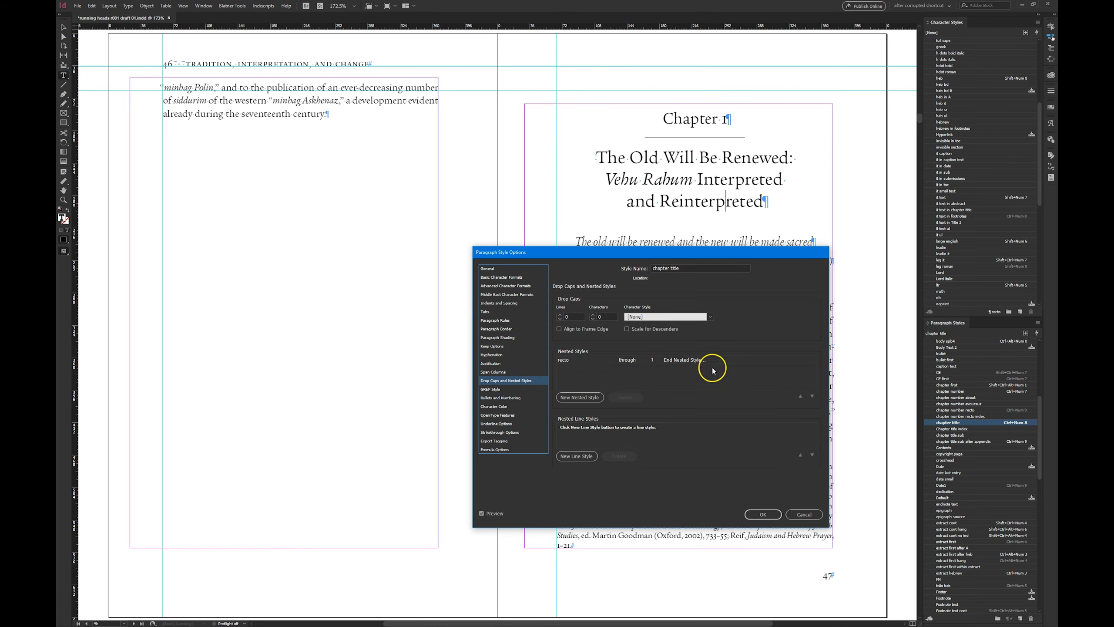
left_click(802, 514)
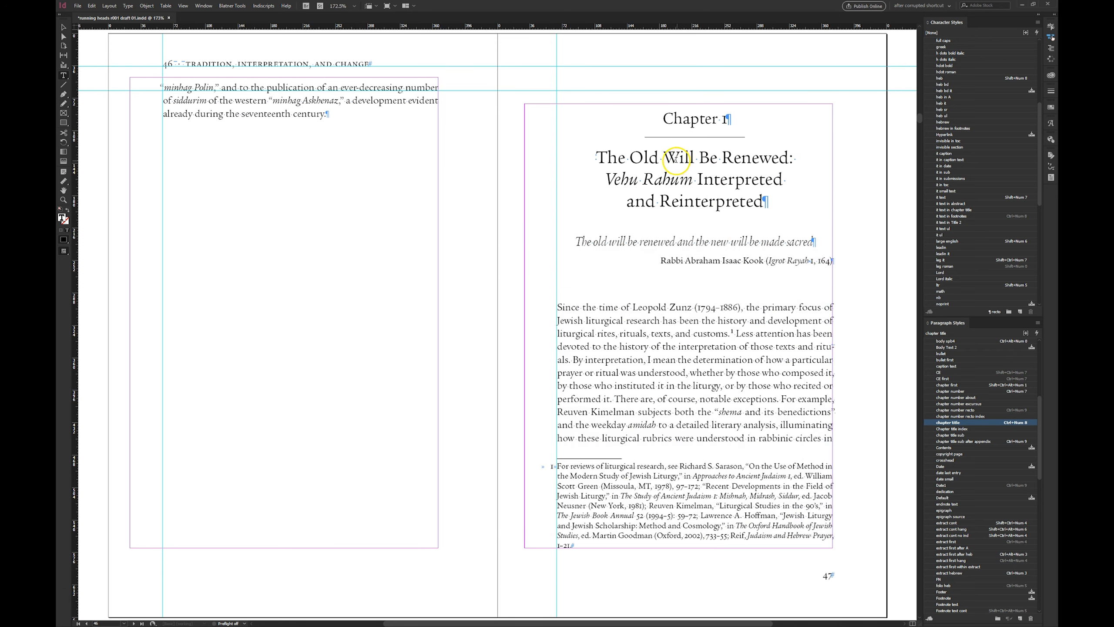
- Insert an End Nested Style Here character directly after "Will" in the Chapter 1 title
left_click(694, 156)
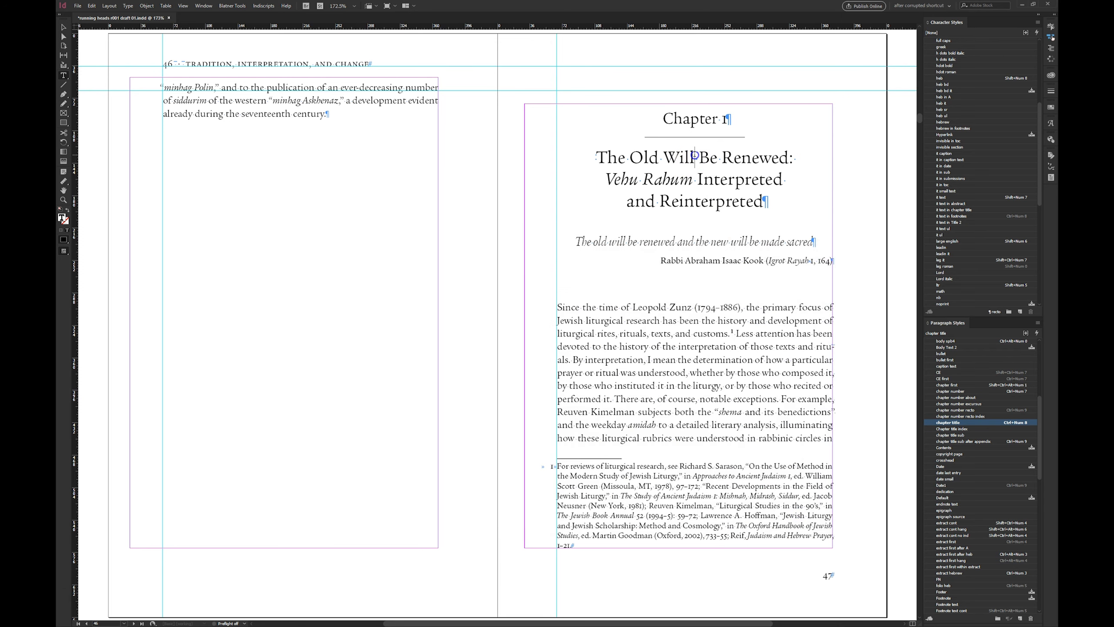
left_click(107, 6)
mouse_move(128, 6)
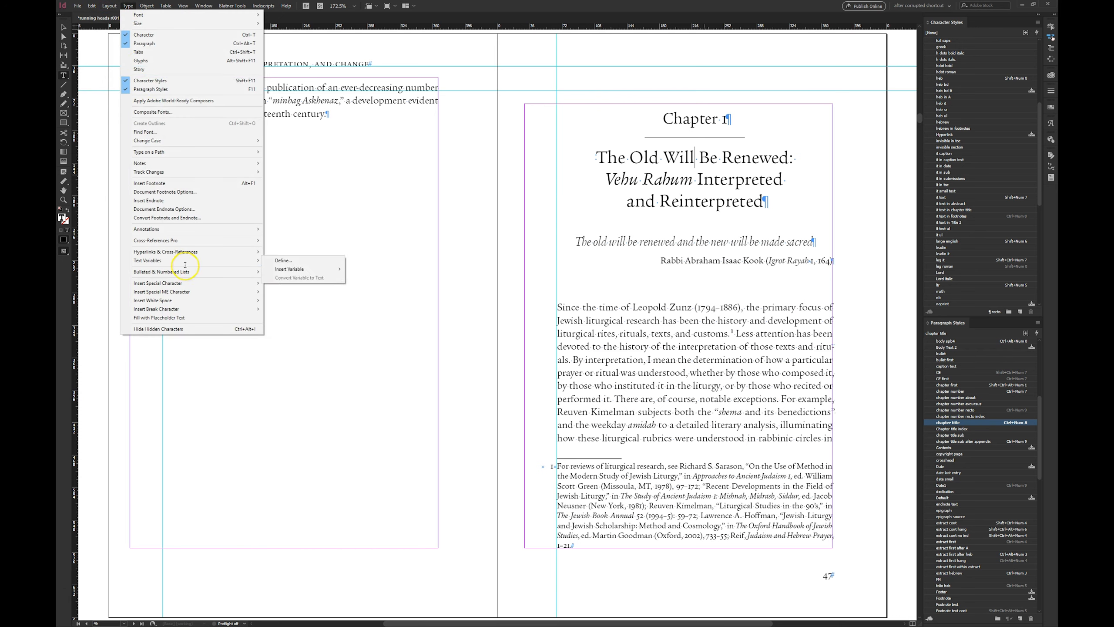
mouse_move(187, 285)
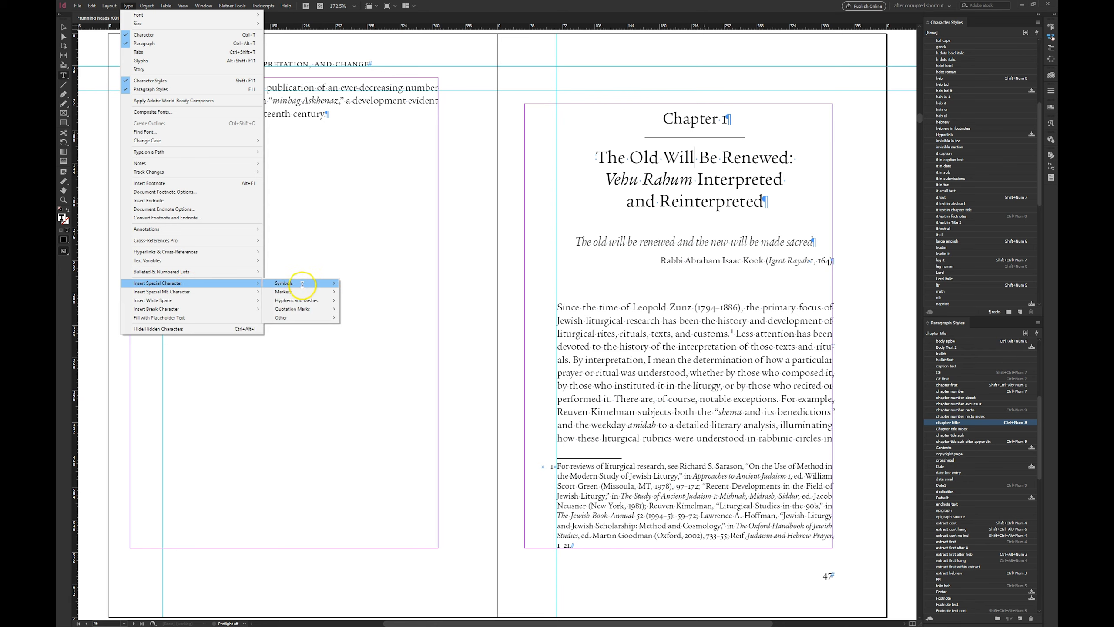
mouse_move(310, 284)
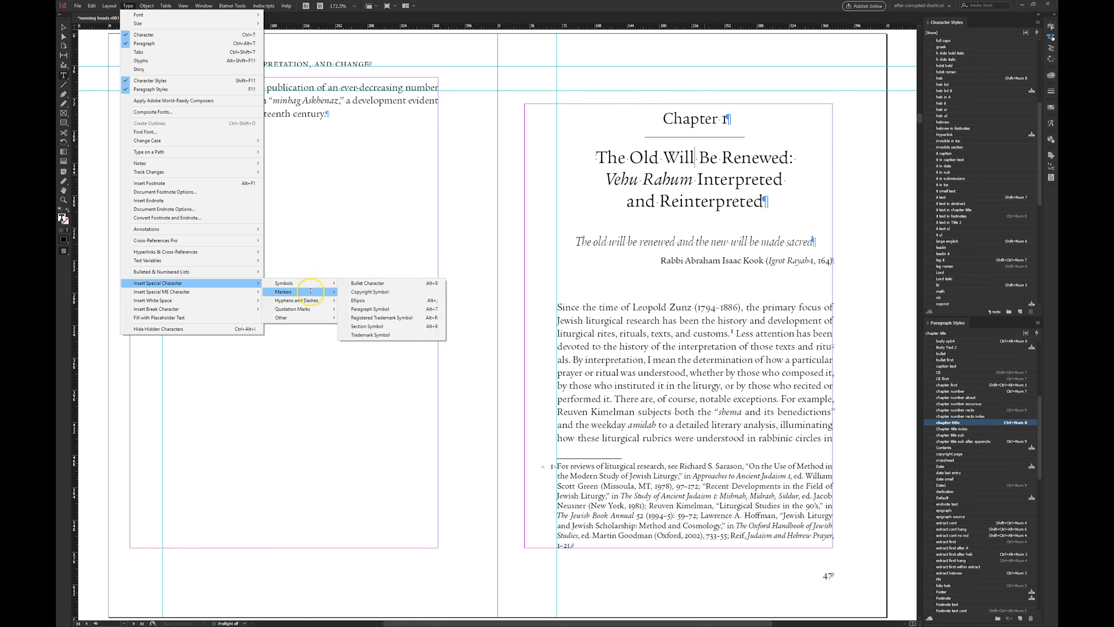
left_click(310, 291)
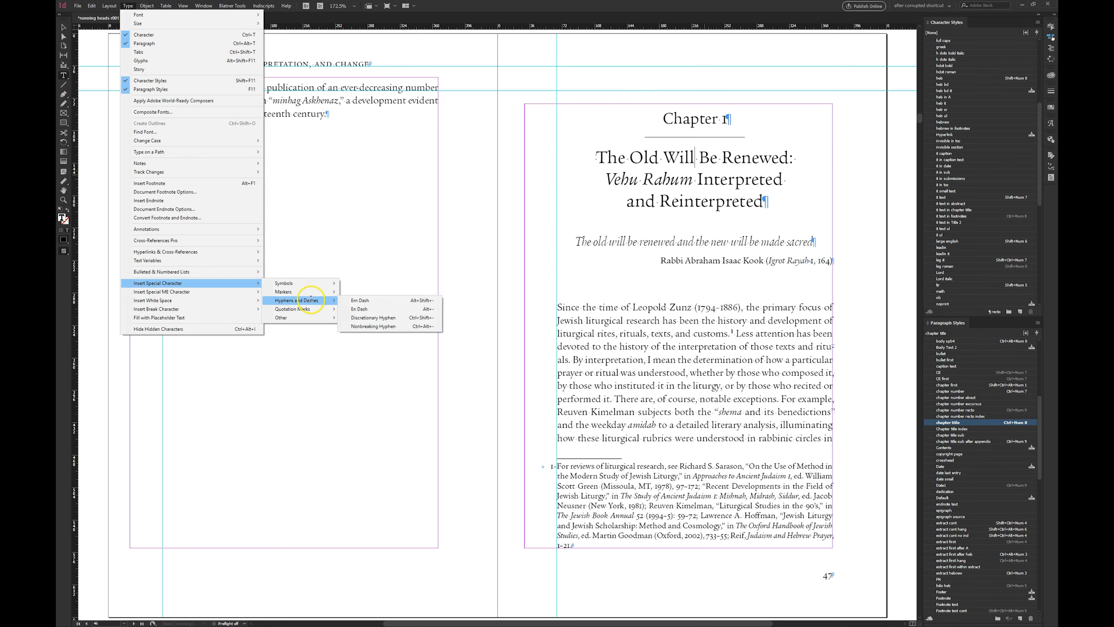
left_click(311, 309)
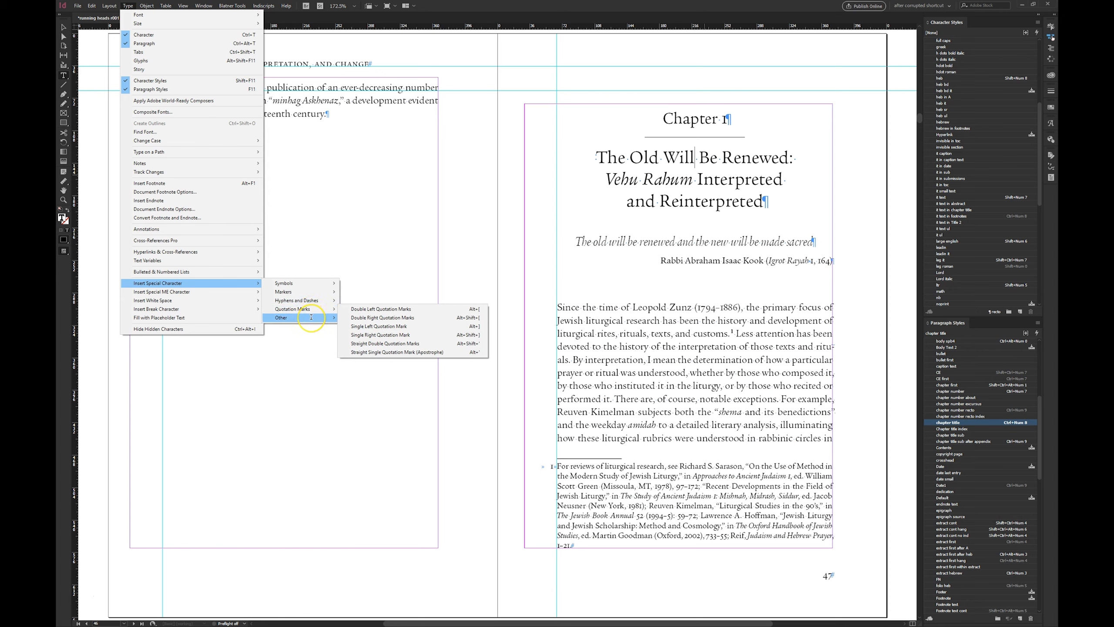
left_click(311, 317)
left_click(404, 343)
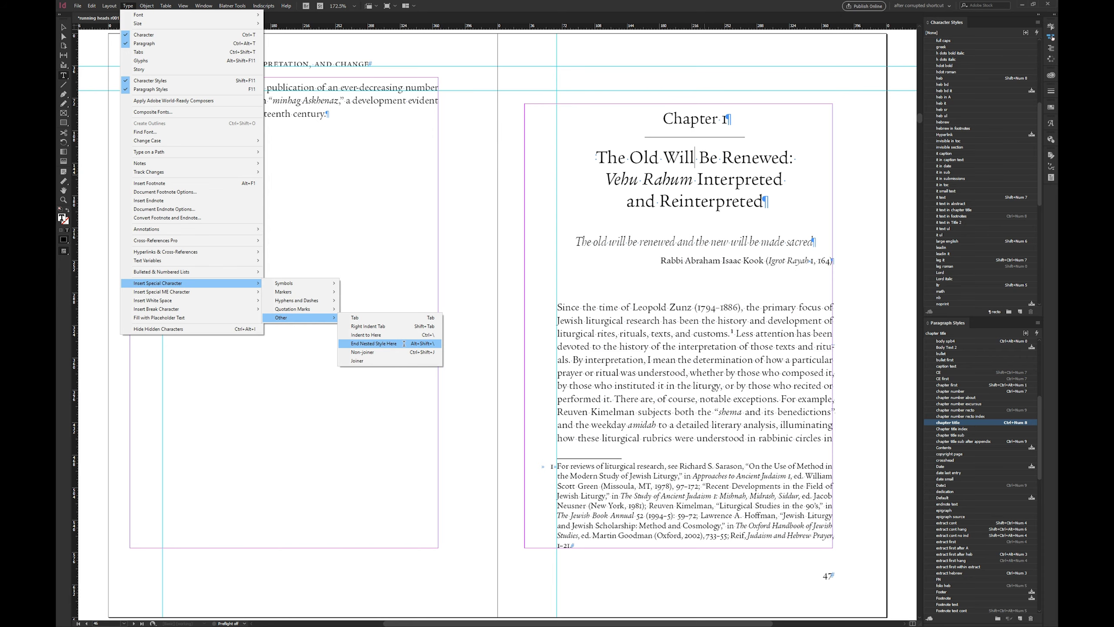
left_click(404, 343)
left_click(720, 233)
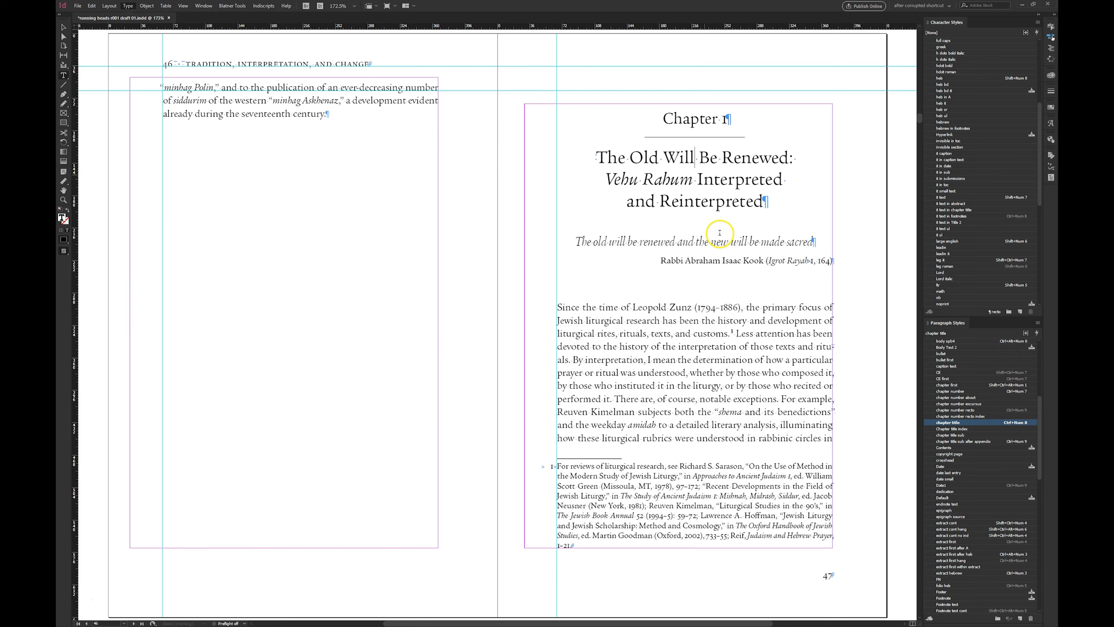
- Inspect the end-nested-style marker after "Will" up close and check the running header on page 49
left_click(720, 180)
left_click_drag(666, 125, 749, 219)
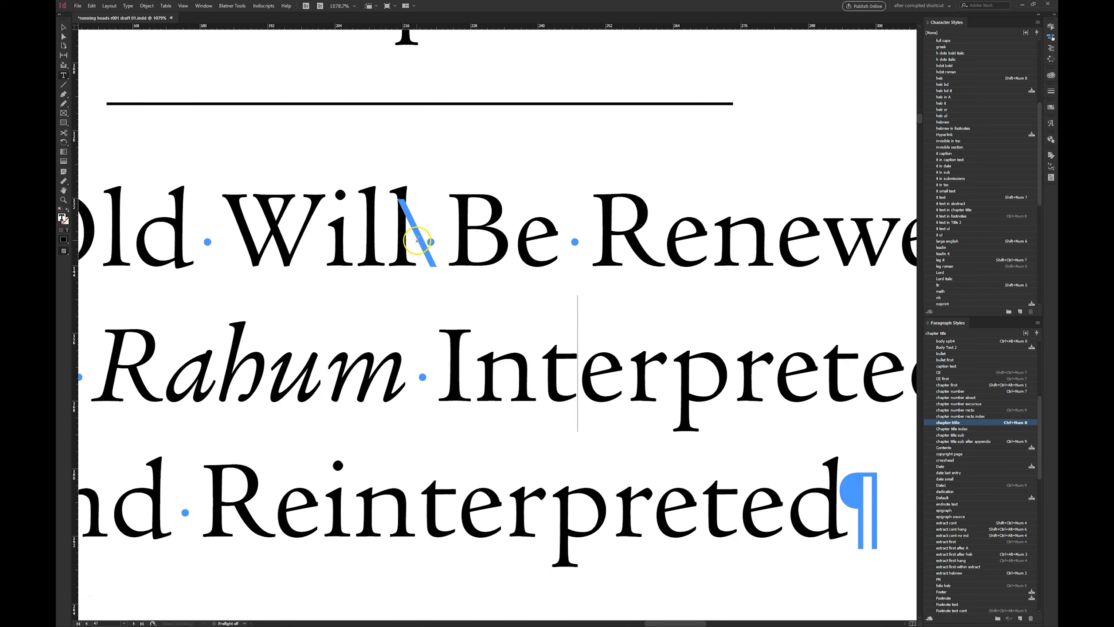
key("ctrl+alt+0")
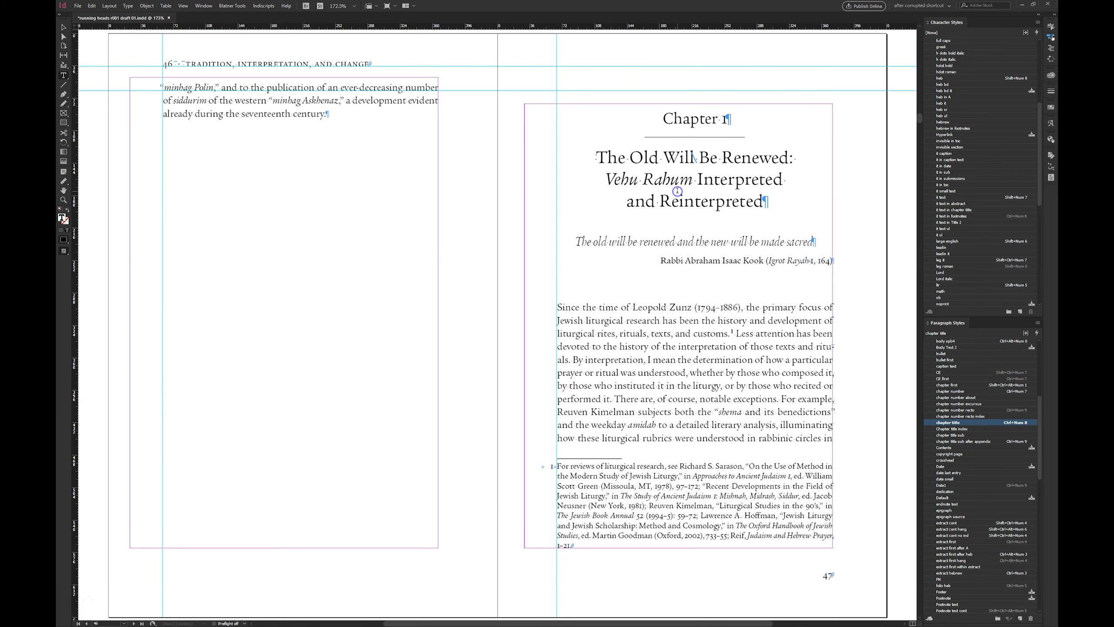
key("alt+Page_Down")
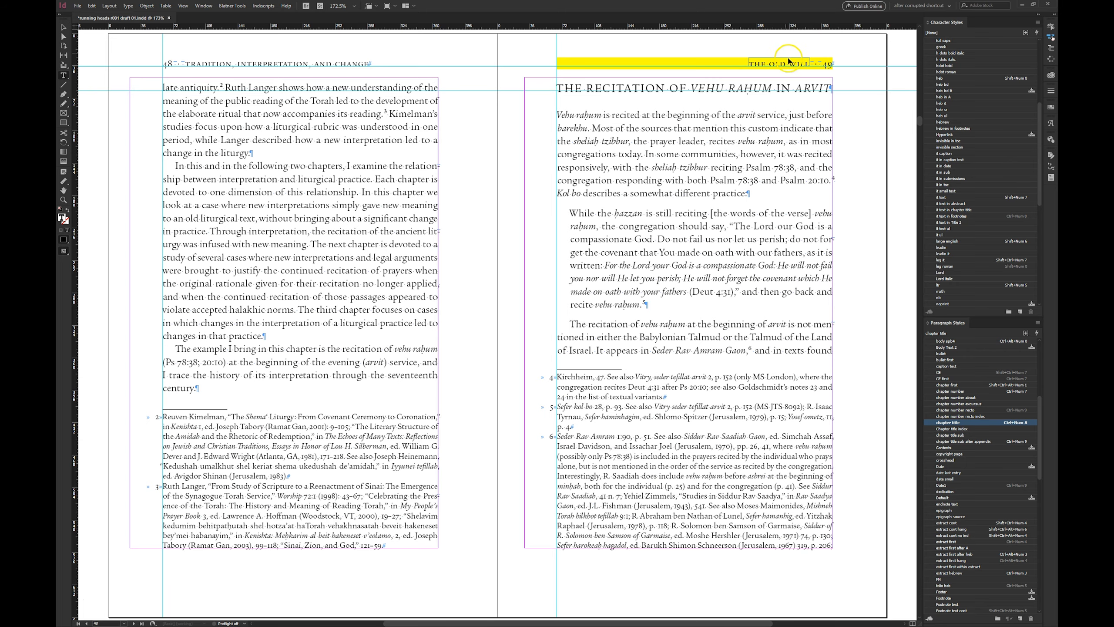
key("Escape")
key("w")
key("w")
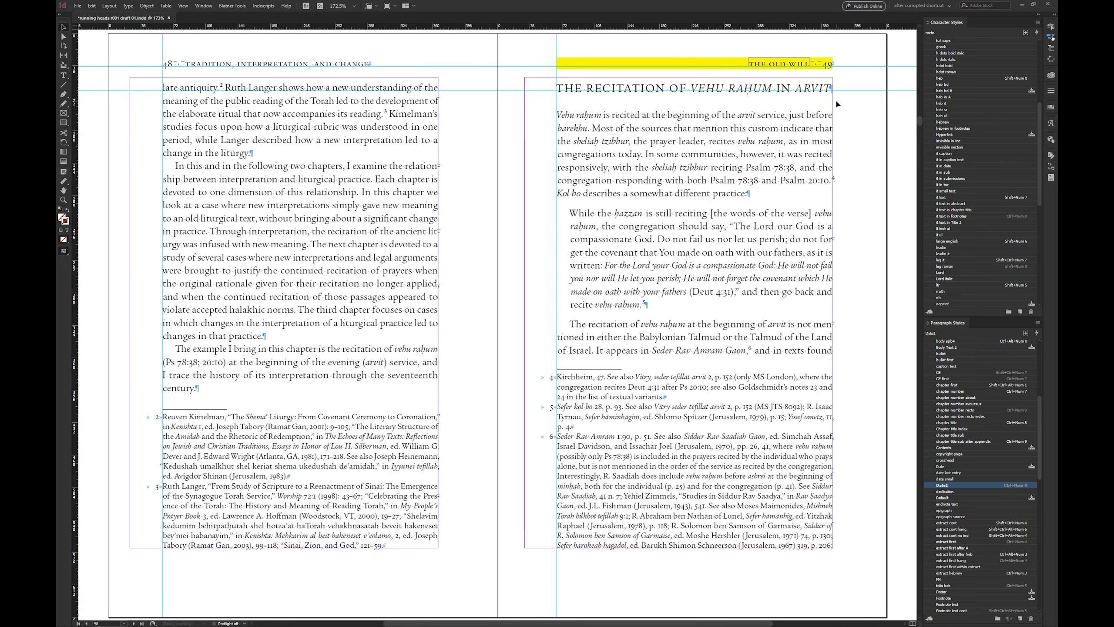
- Move the end-nested-style marker to just before the colon after "Renewed" and check the running header on page 49
key("alt+Page_Up")
left_click(693, 159)
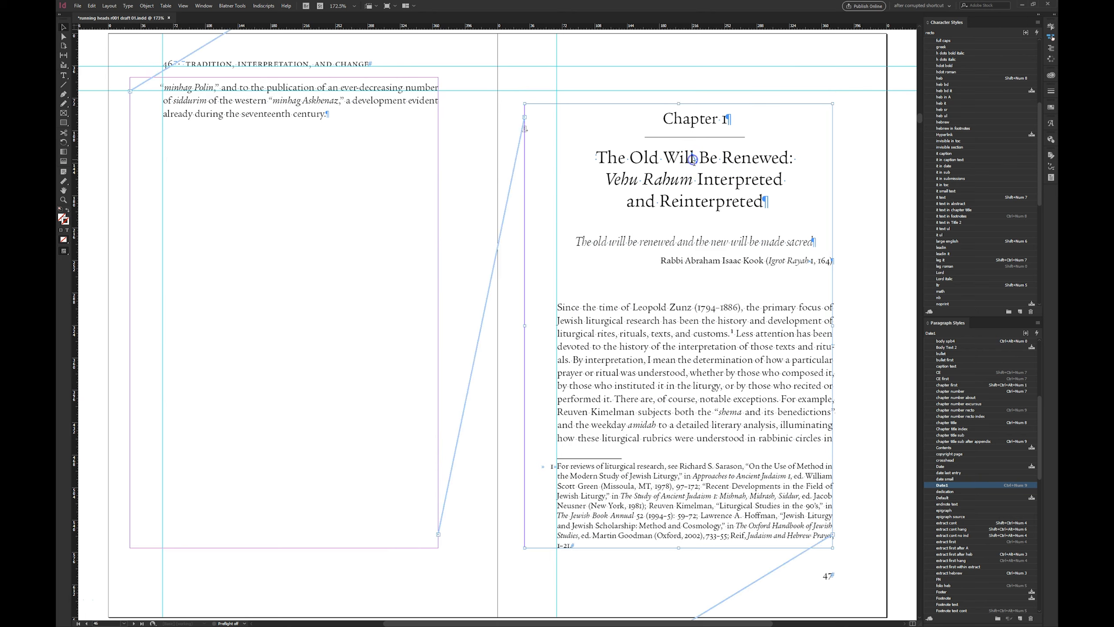
double_click(693, 159)
key("Right")
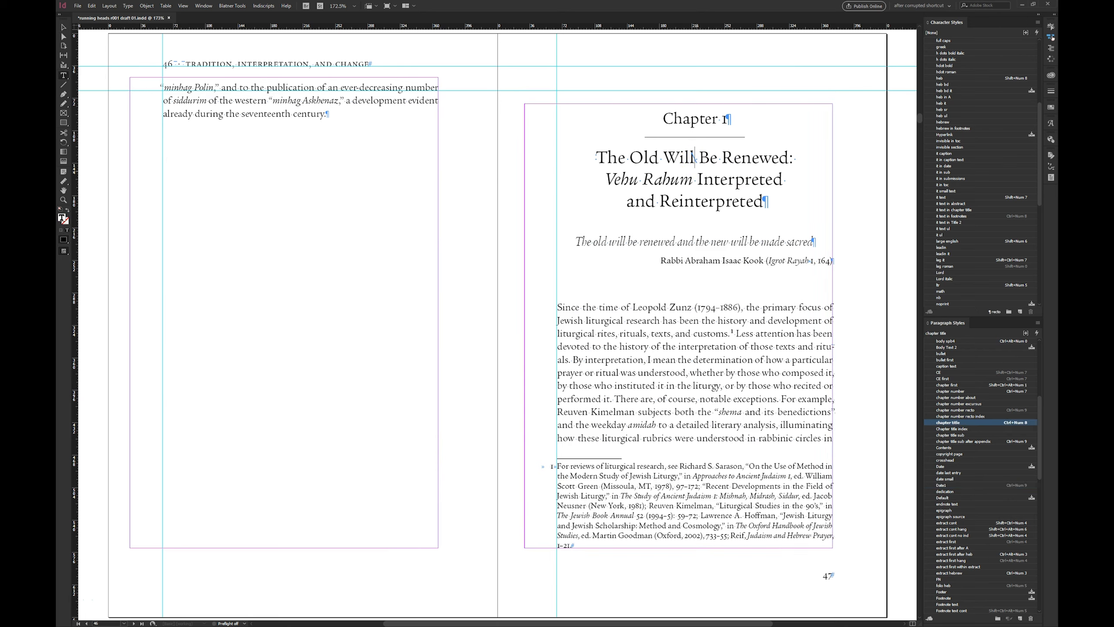
key("End")
key("Left")
key("Left")
key("alt+Page_Down")
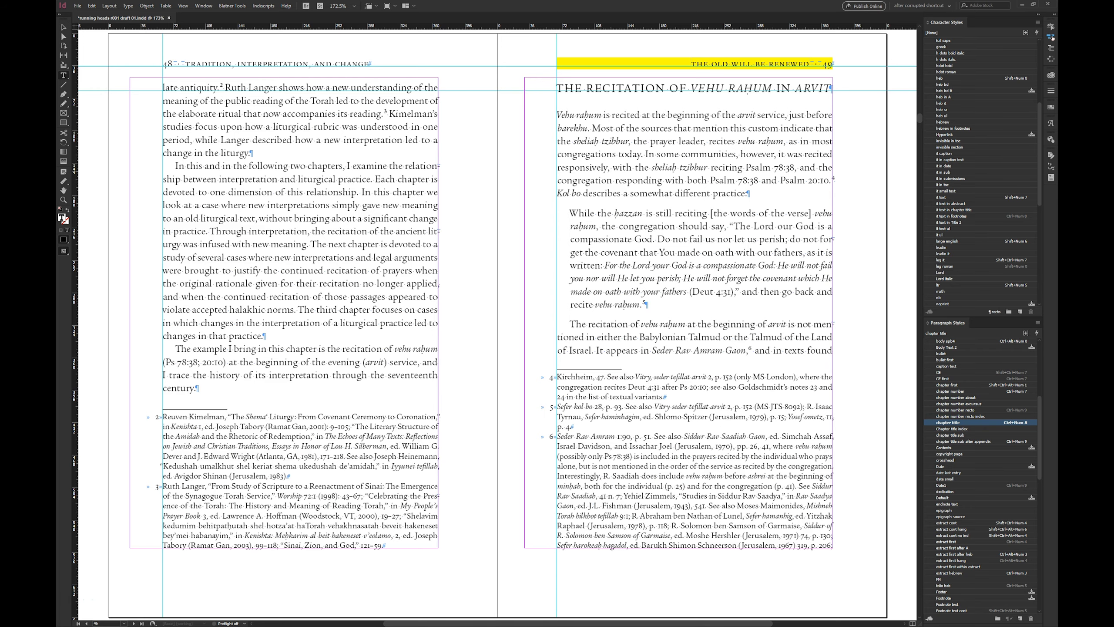
- Delete the colon after "Renewed" in the Chapter 1 title and enter it again
key("alt+Page_Up")
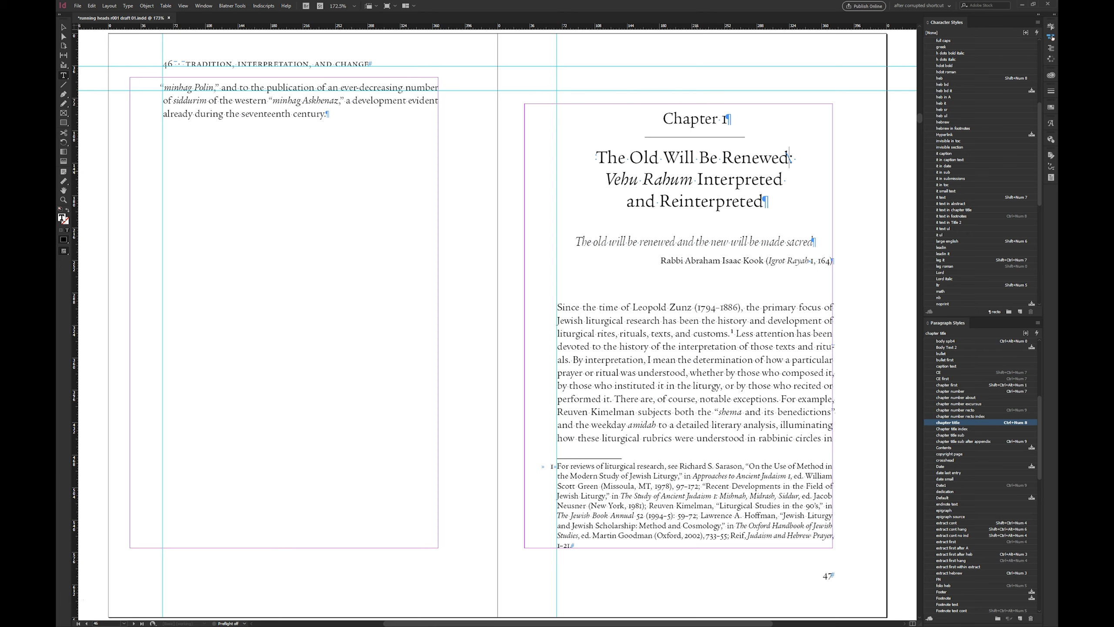
key("Delete")
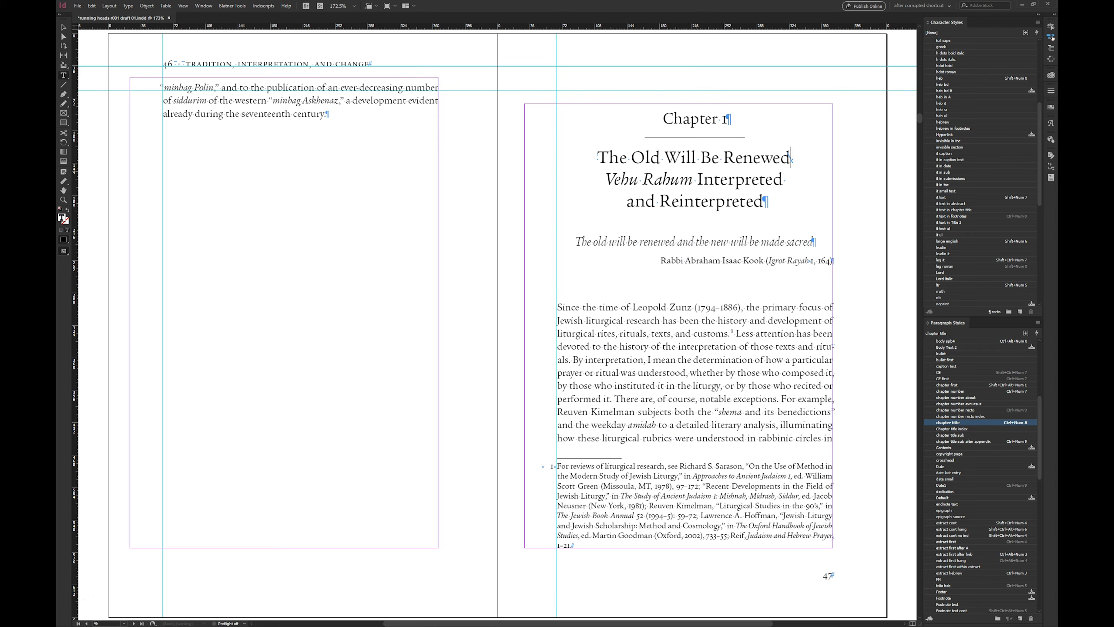
type(":")
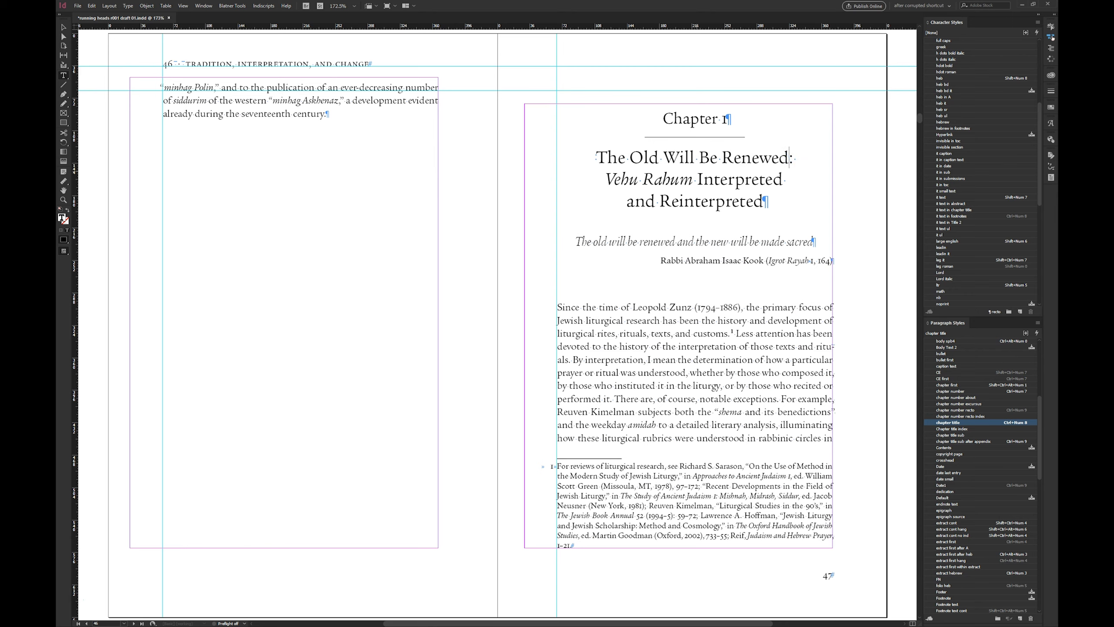
- Copy the whole Chapter 1 title and paste a duplicate of it at the start of the same title paragraph
left_click_drag(595, 156, 787, 156)
left_click(732, 175)
left_click(765, 201)
left_click(594, 158)
key("shift+Down")
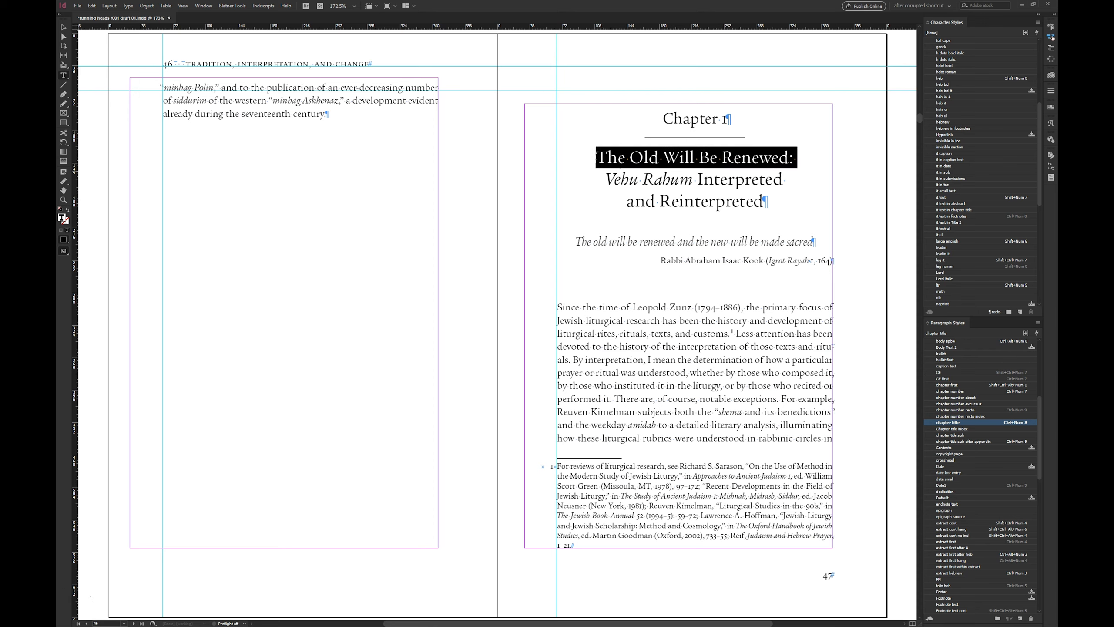
key("shift+Down")
key("shift+End")
key("ctrl+c")
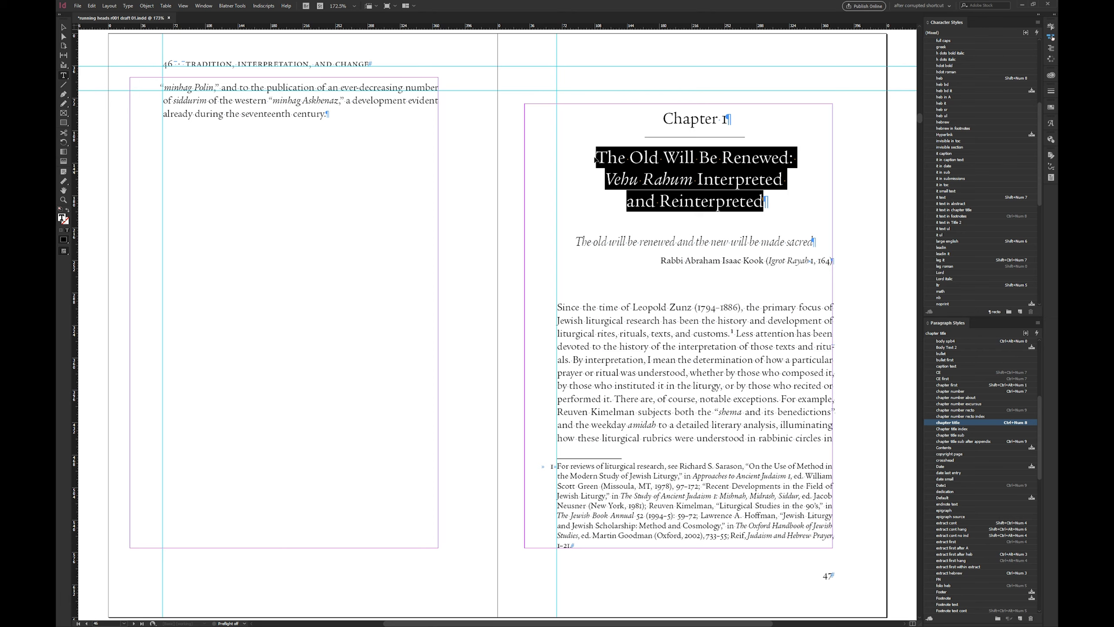
left_click(595, 160)
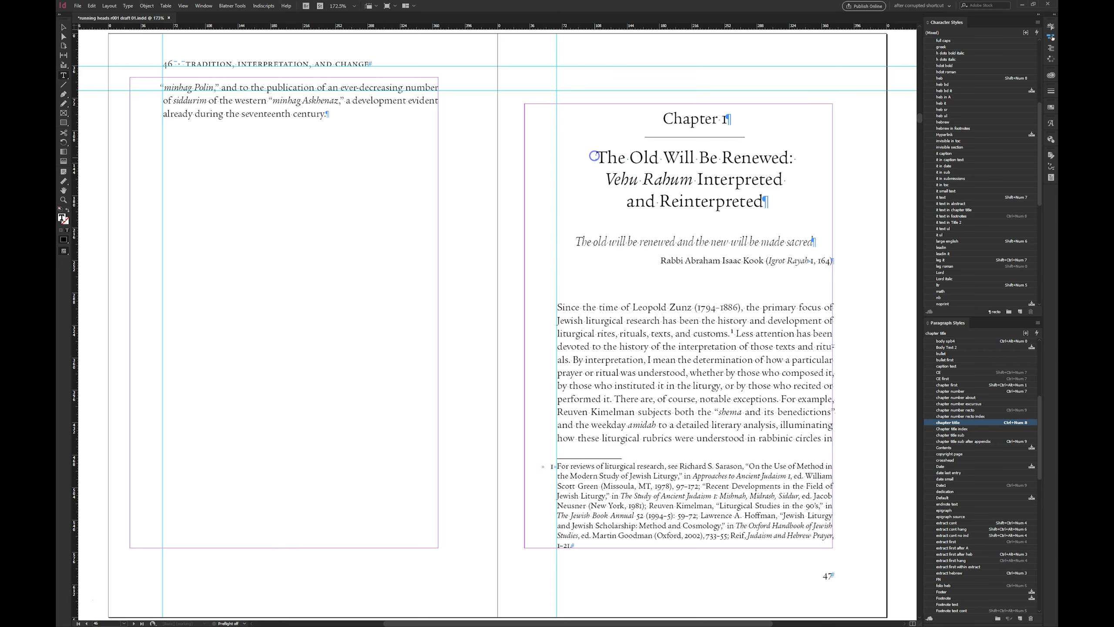
key("ctrl+v")
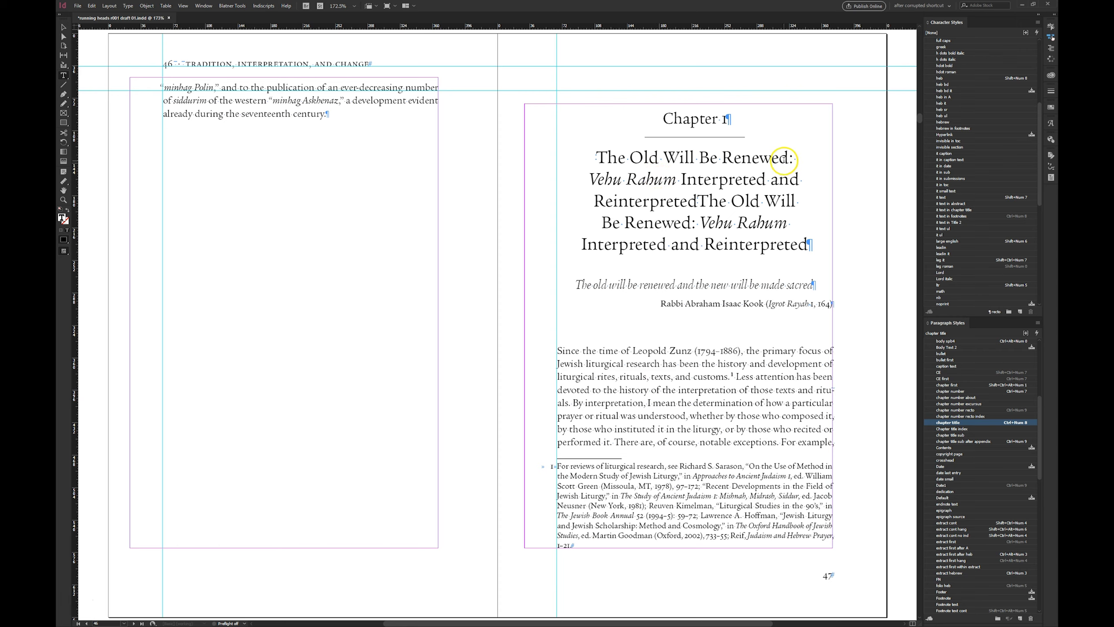
- Delete "The Old Will Be Renewed:" and its trailing space from the duplicate text at the start of the Chapter 1 title
left_click_drag(793, 159, 604, 157)
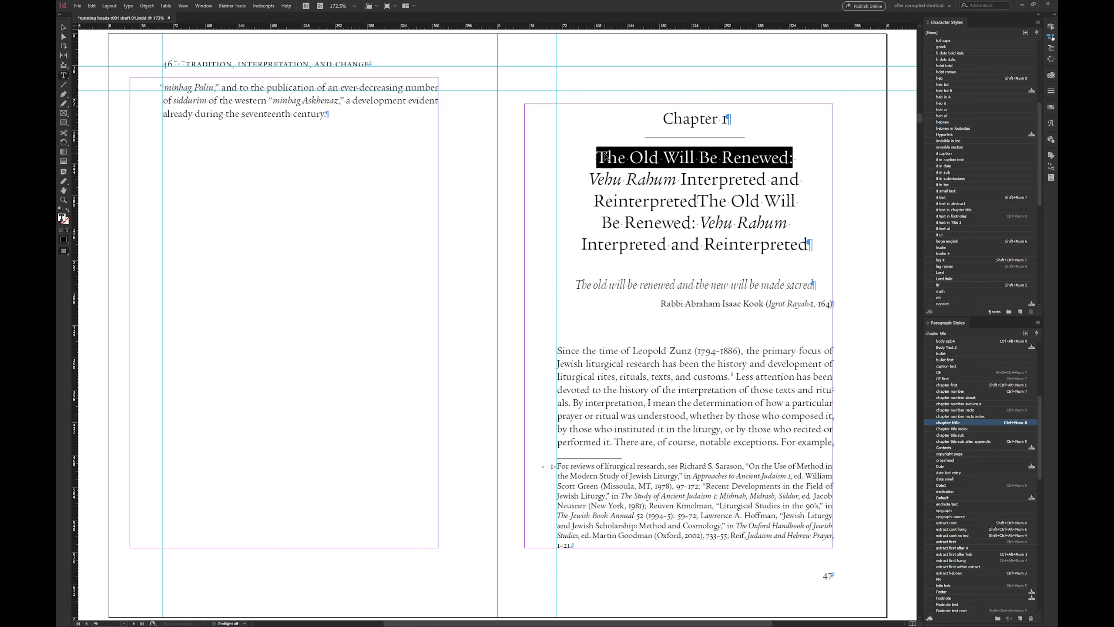
key("BackSpace")
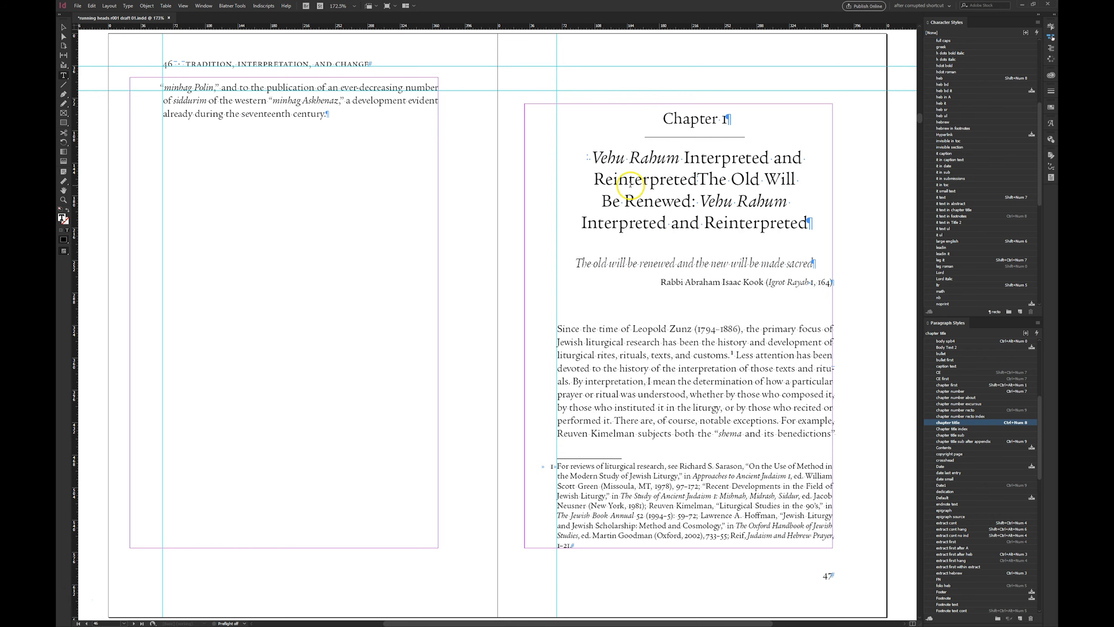
key("Delete")
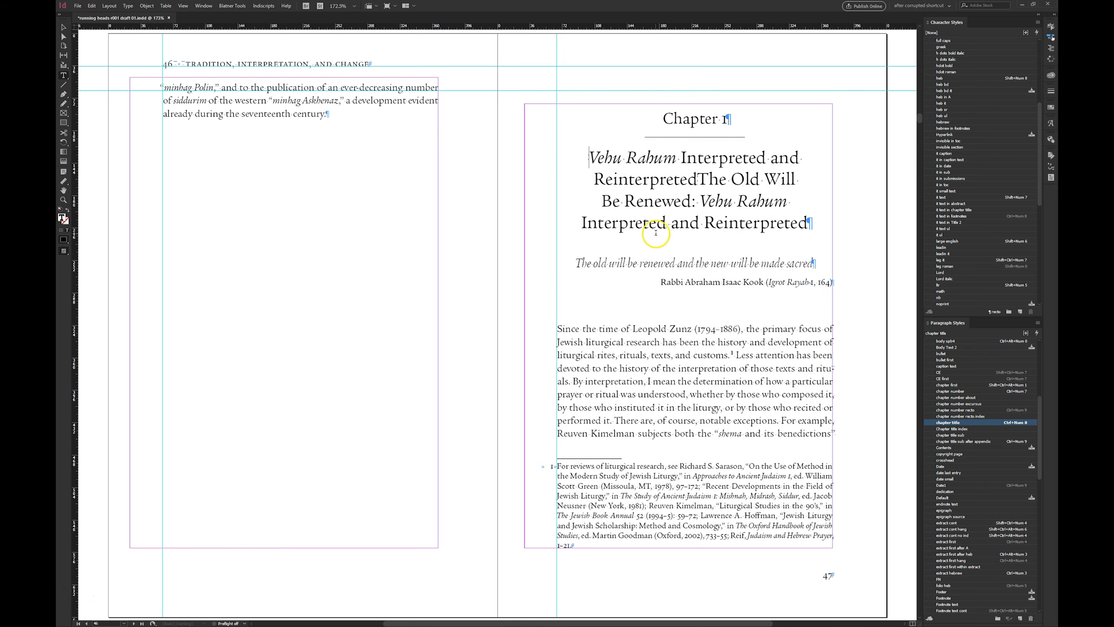
- Check the right-page running header on page 49 in preview mode and return to the Chapter 1 opening
left_click(698, 179)
key("alt+Page_Down")
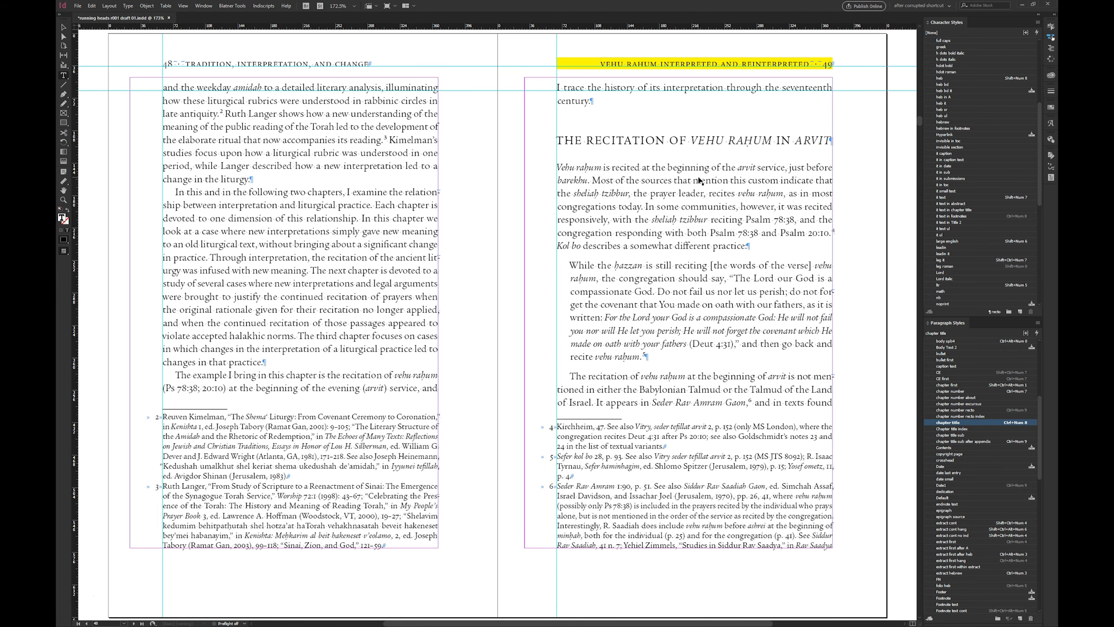
key("Escape")
key("w")
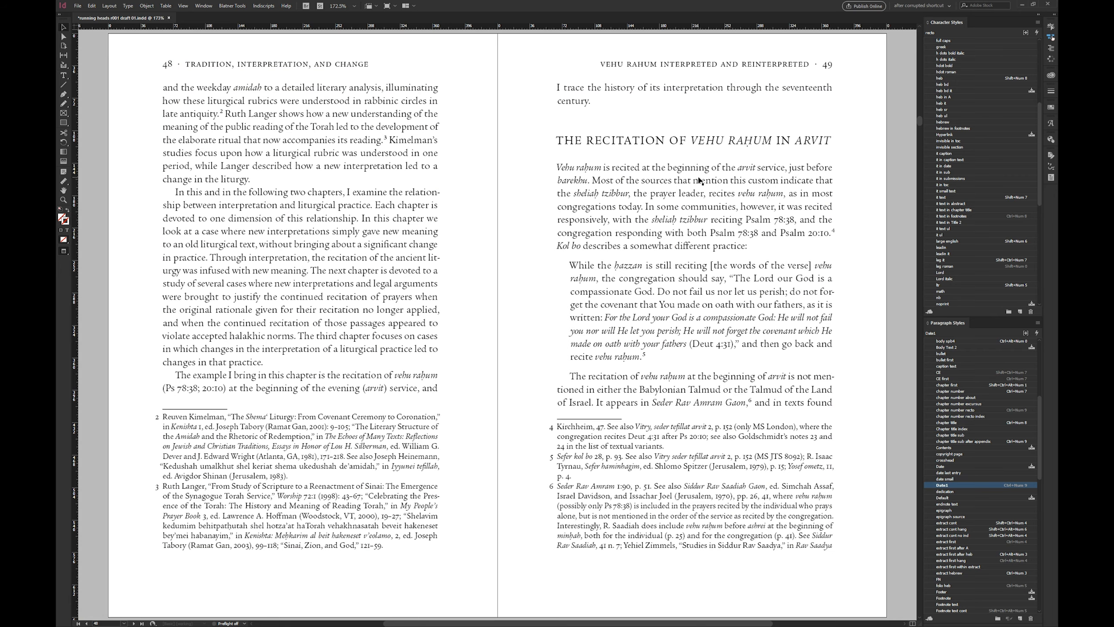
key("alt+Page_Up")
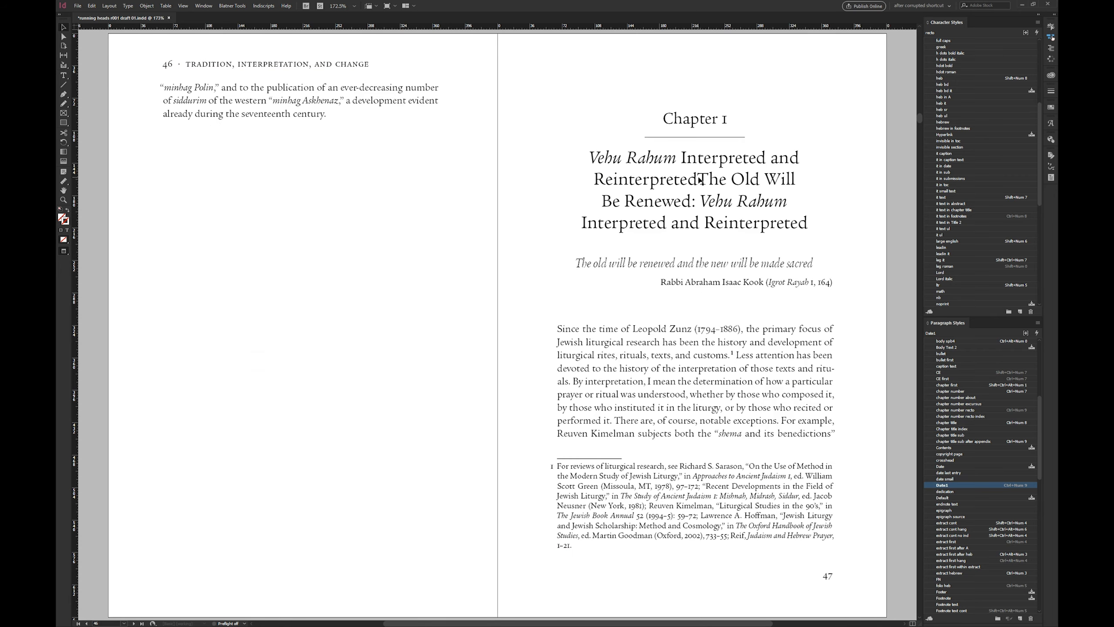
- Colour the leading "Vehu Rahum Interpreted and Reinterpreted" of the Chapter 1 title with the [Paper] swatch
double_click(699, 178)
left_click_drag(581, 152, 701, 179)
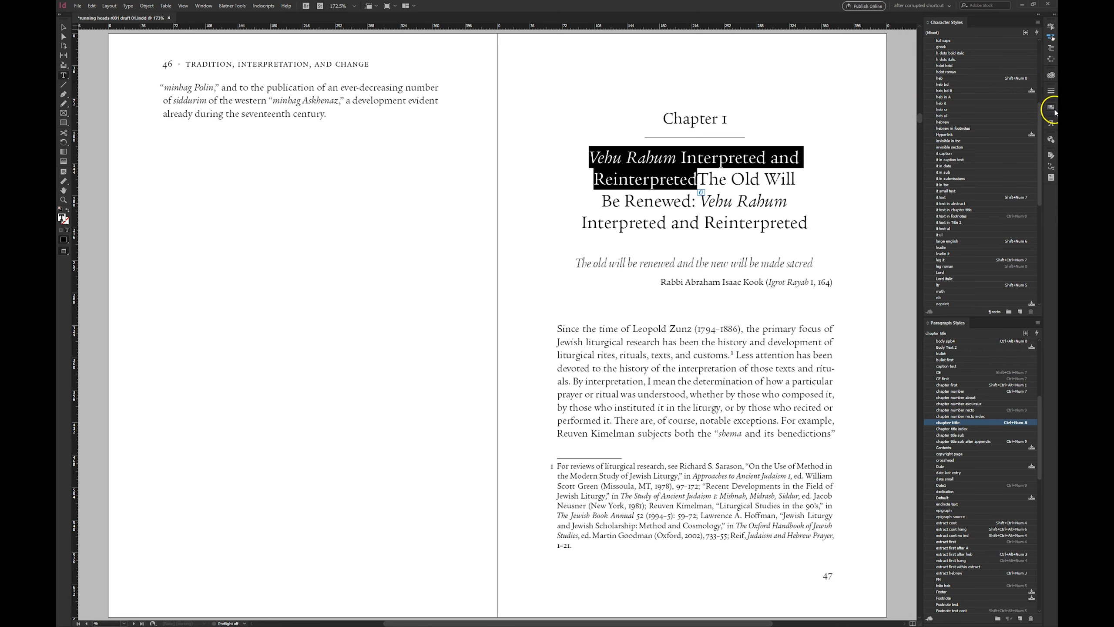
left_click(1052, 125)
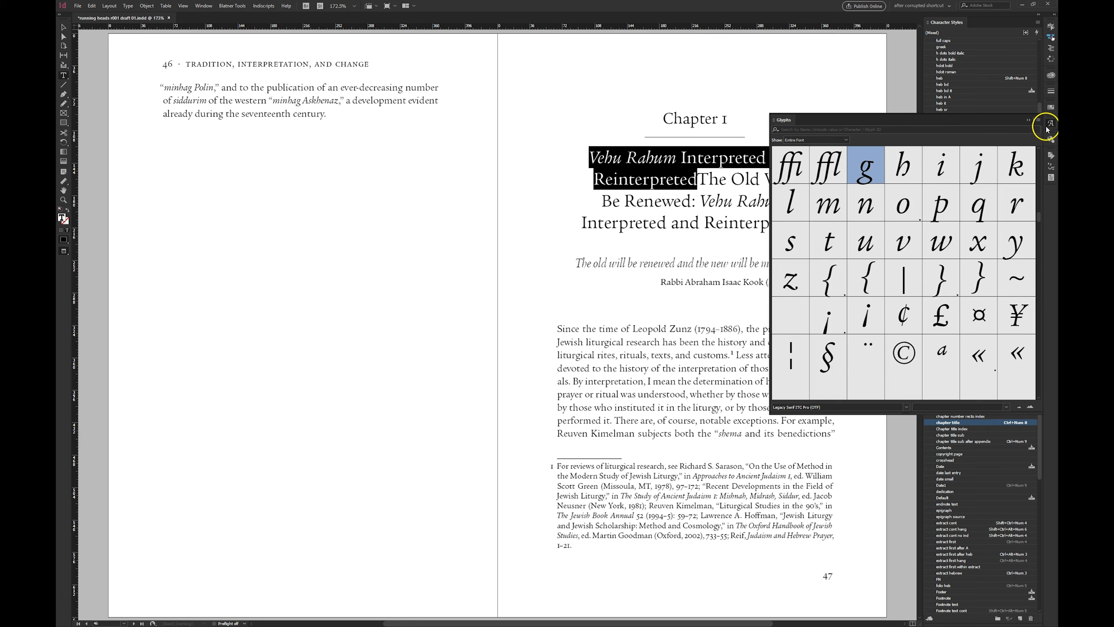
left_click(1052, 118)
left_click(1051, 108)
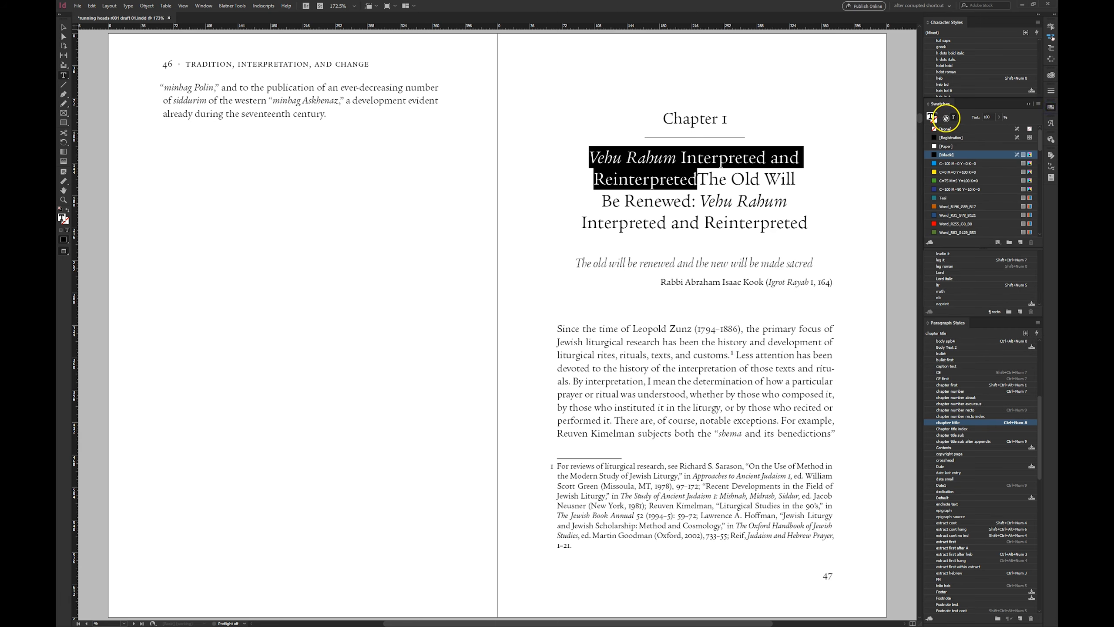
left_click(947, 147)
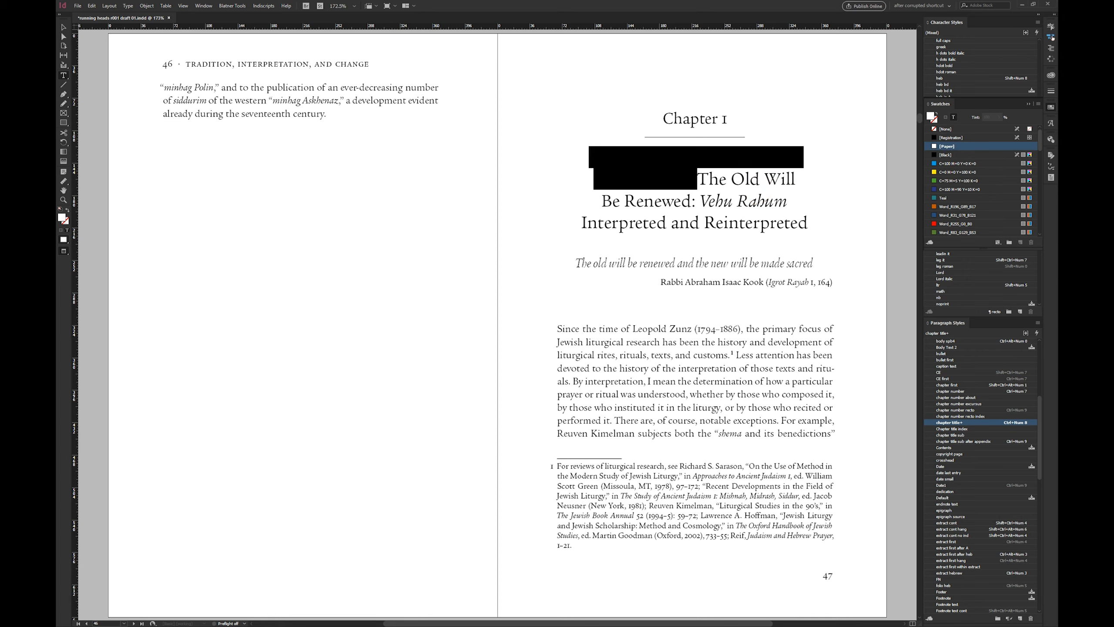
- Set the horizontal scale of the leading paper-coloured title text to 1%, after trying 0
left_click(1052, 38)
left_click(847, 61)
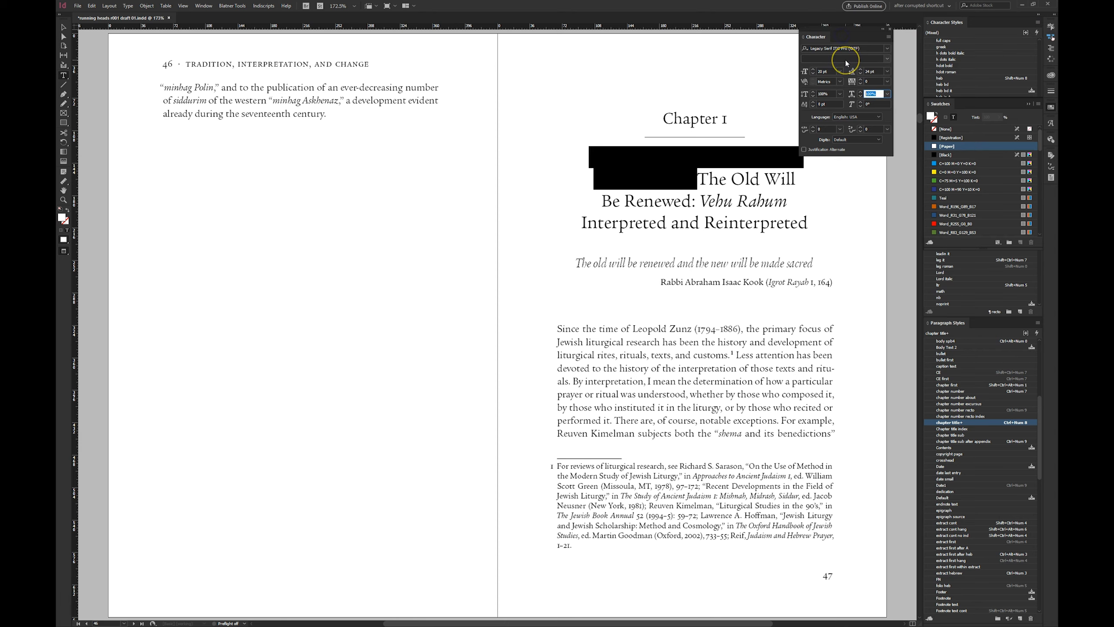
type("0")
key("Return")
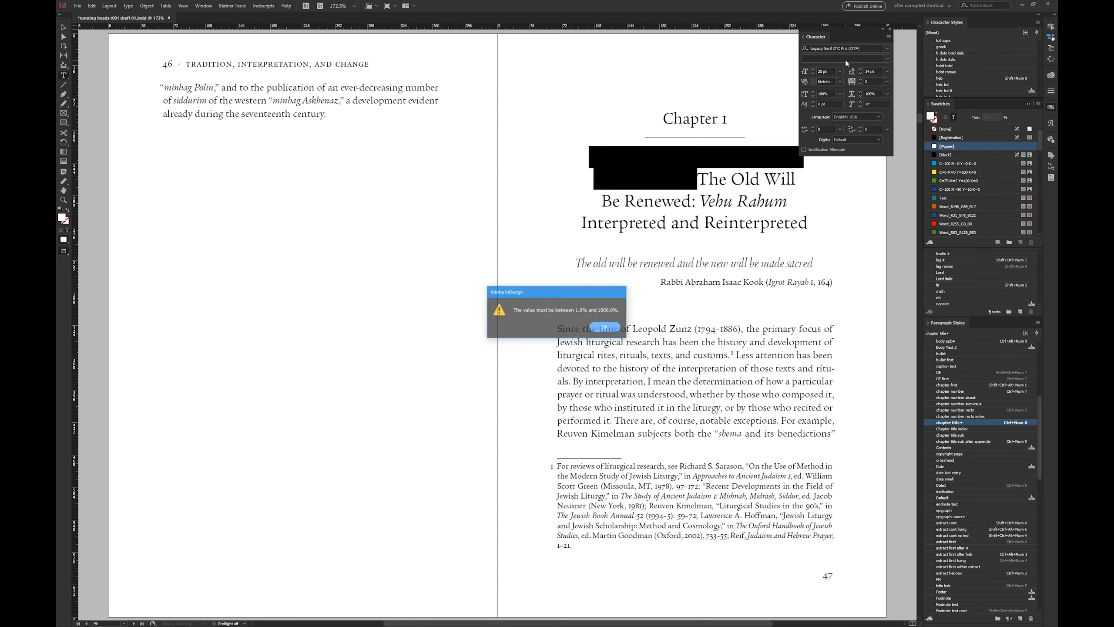
left_click(605, 328)
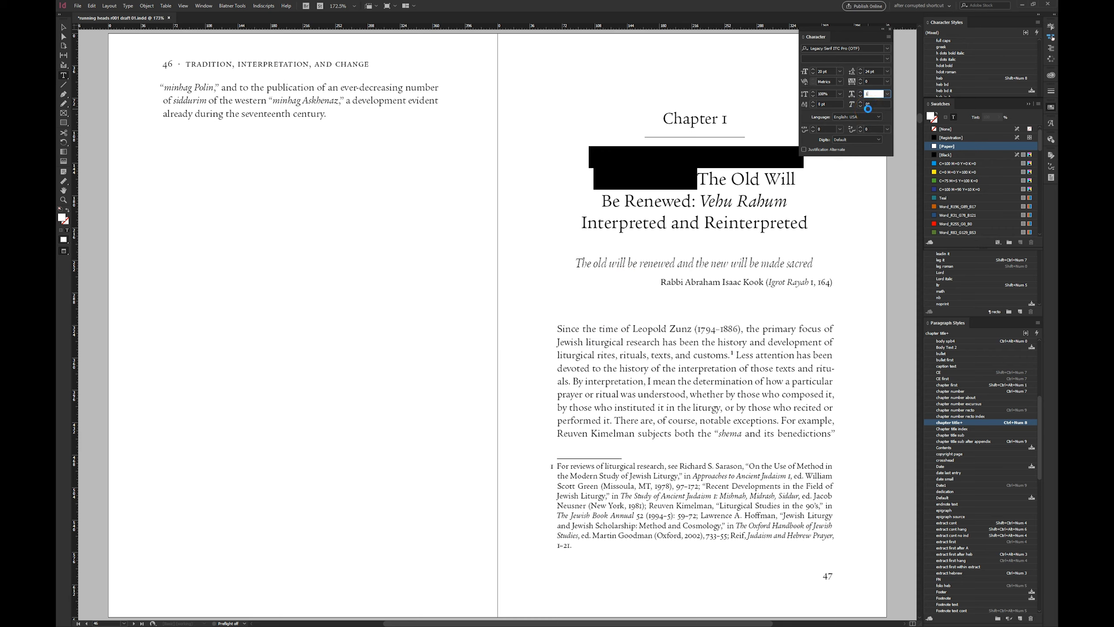
type("1")
key("Return")
- Set the font size of the leading paper-coloured title text to 0.1 pt and put the character settings away
left_click(843, 92)
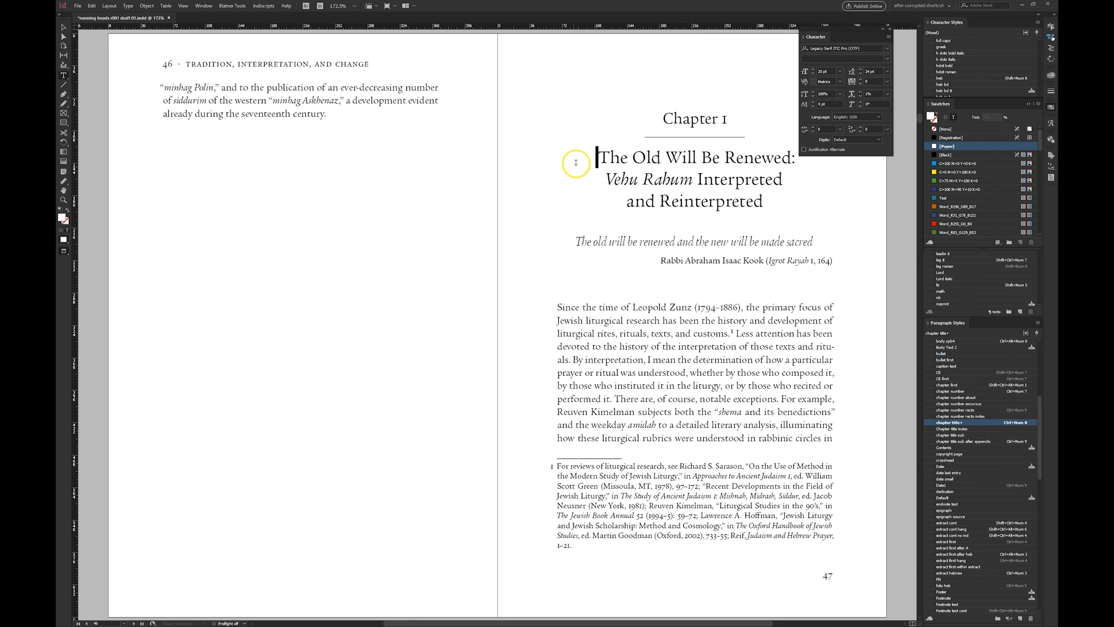
left_click(807, 72)
key("Return")
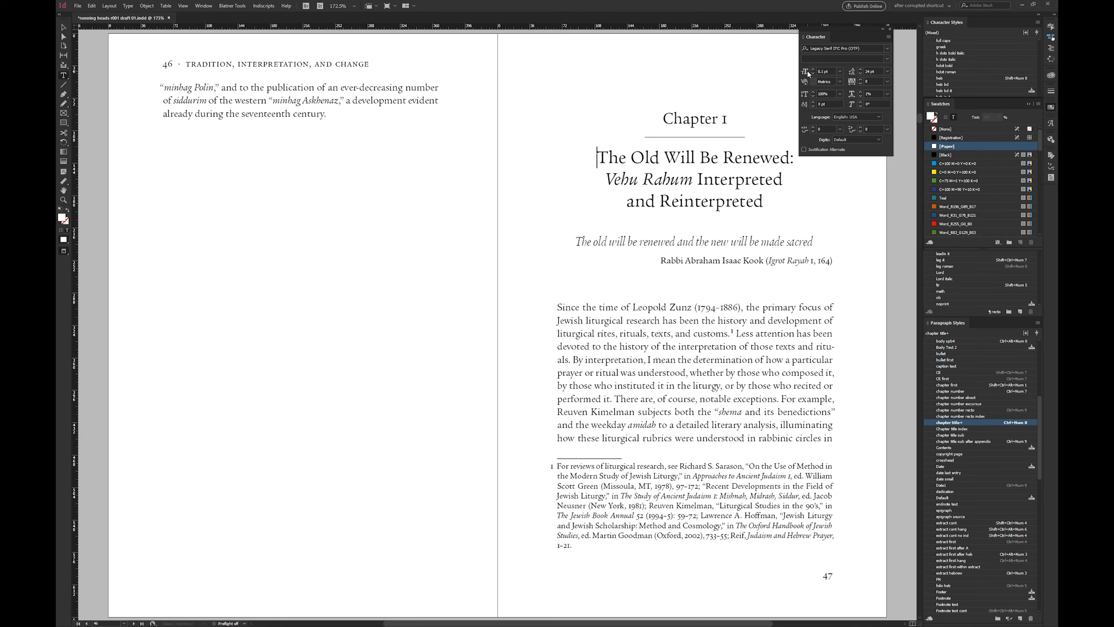
left_click_drag(843, 35, 1109, 53)
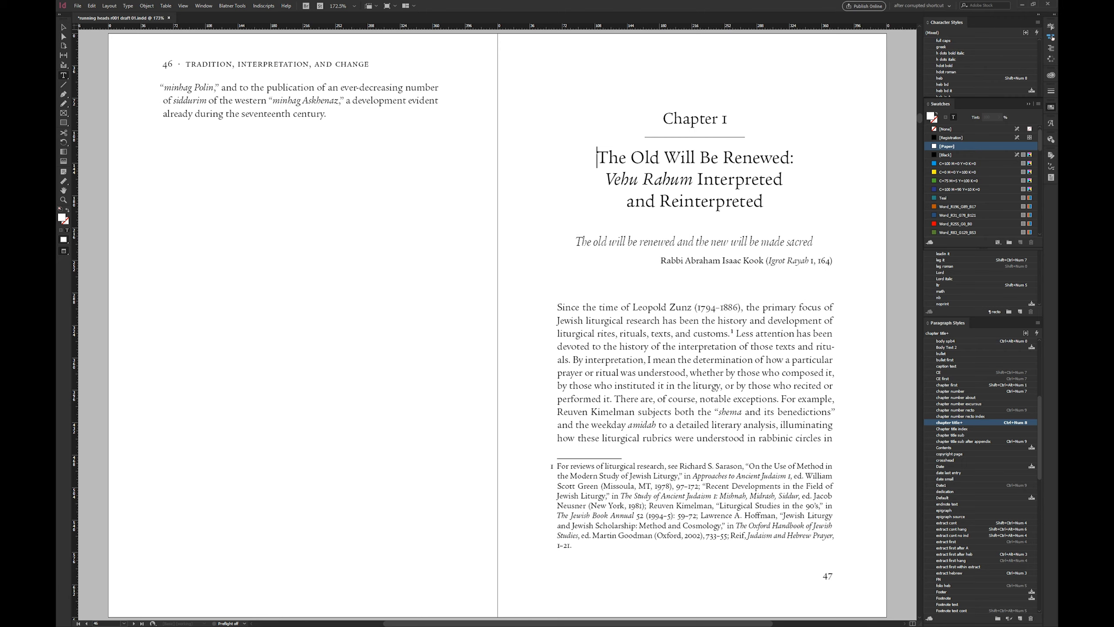
- Compare the running header on page 49 with the Chapter 1 title on page 47
left_click(712, 177)
key("alt+Page_Down")
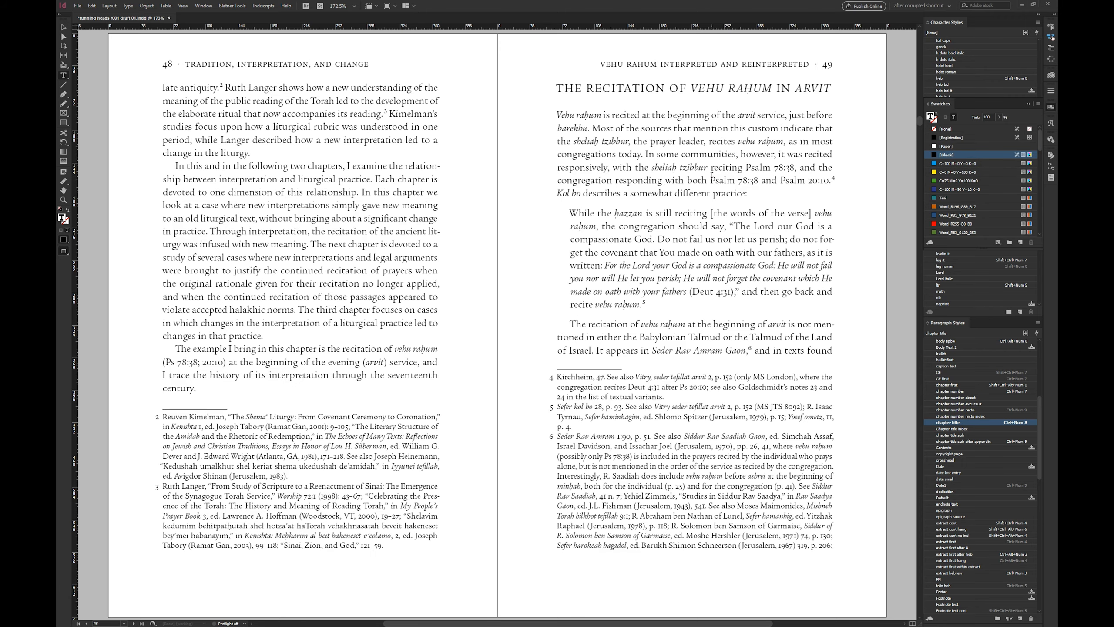
key("alt+Page_Up")
key("alt+Page_Down")
left_click(619, 151)
key("alt+Page_Up")
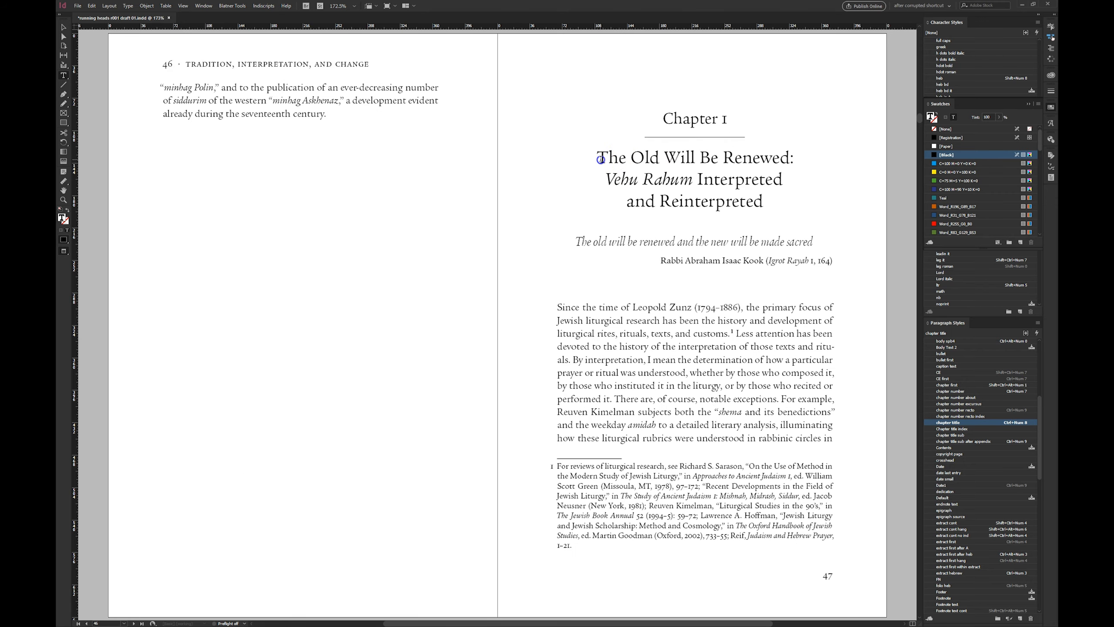
- Go to the Chapter 2 opening on page 81 and place the cursor in its title
left_click(678, 198)
key("ctrl+j")
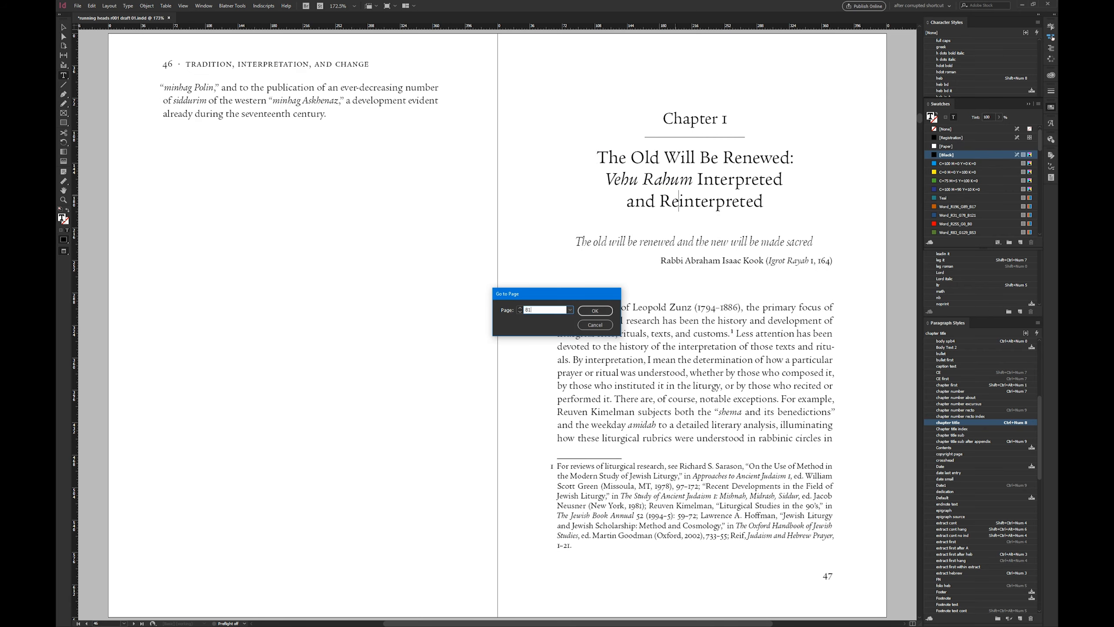
type("81")
key("Return")
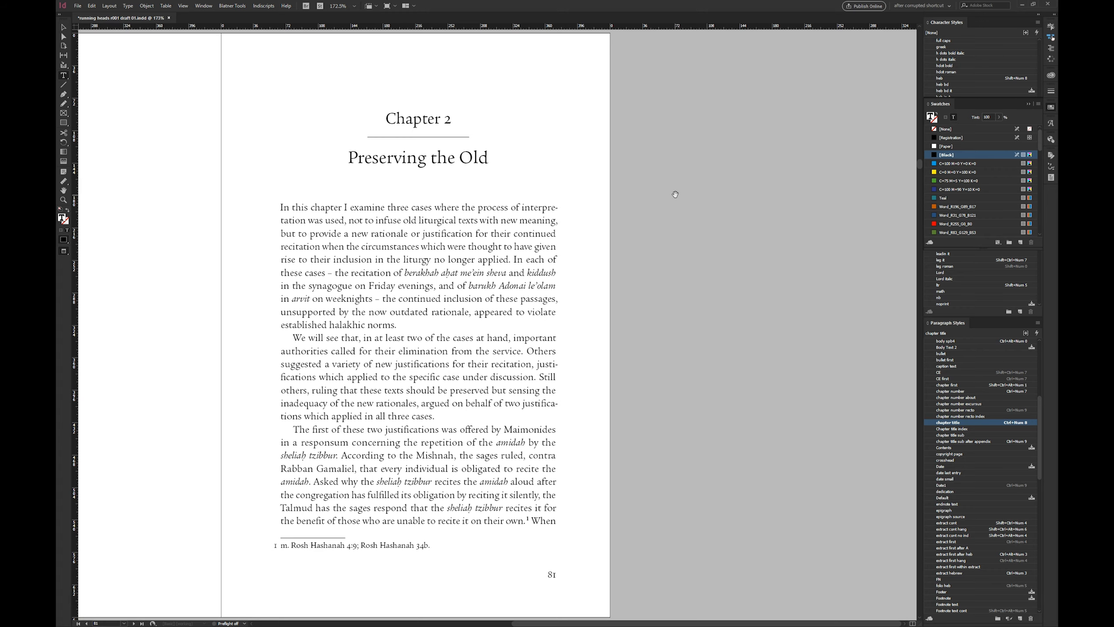
key("alt+Page_Down")
key("alt+Page_Up")
left_click(674, 157)
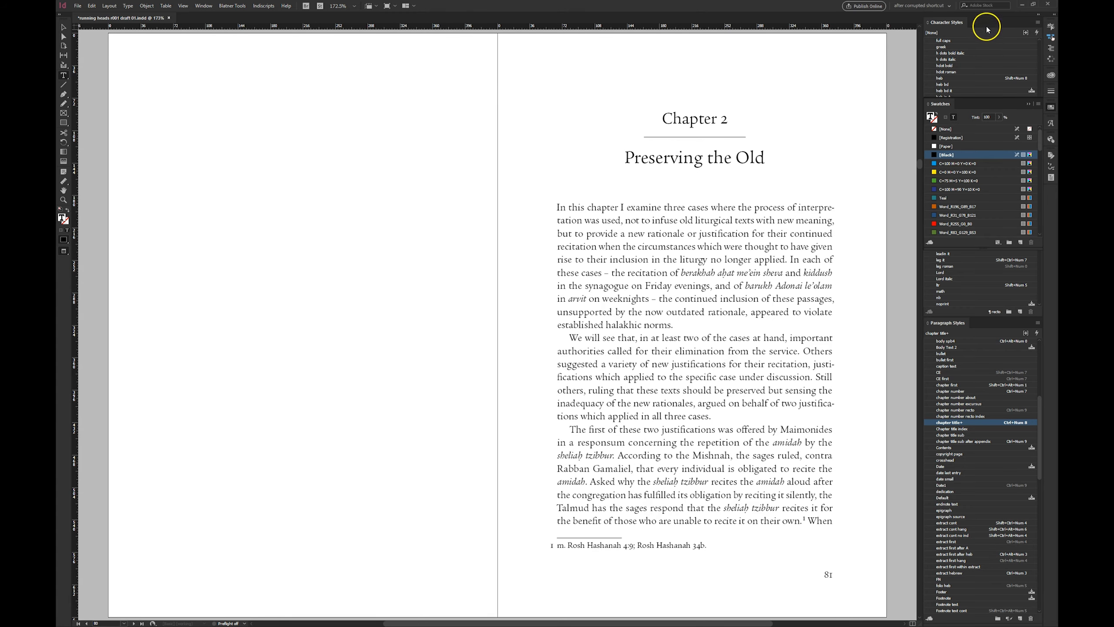
- Group the Character Styles with the Paragraph Styles and move the Swatches out of the way
left_click(1052, 38)
left_click_drag(1110, 103, 759, 39)
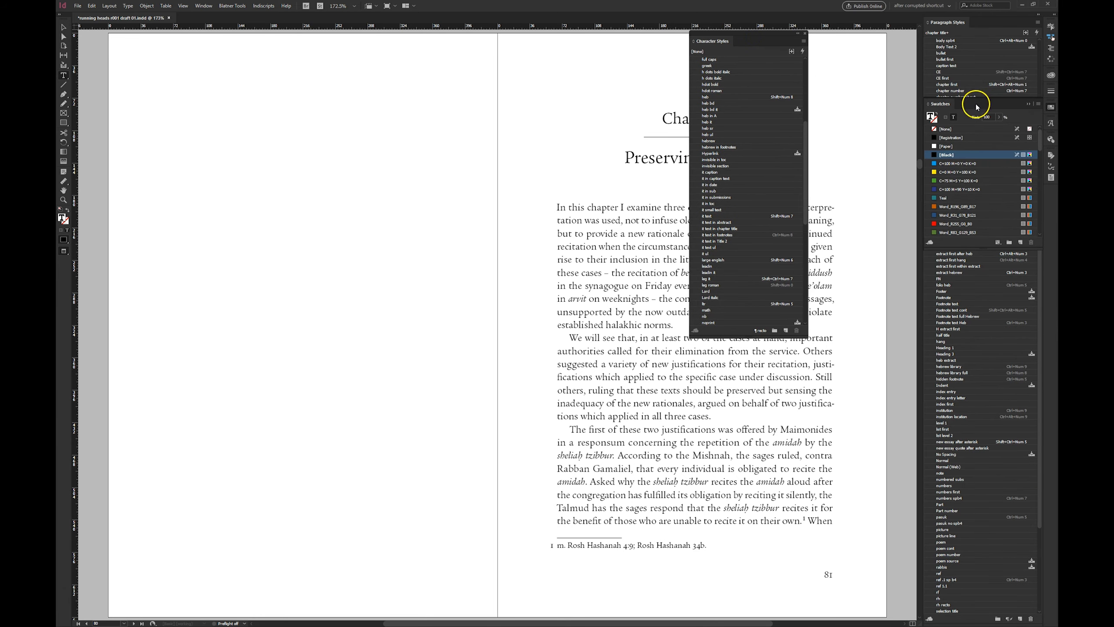
left_click_drag(977, 105, 1110, 105)
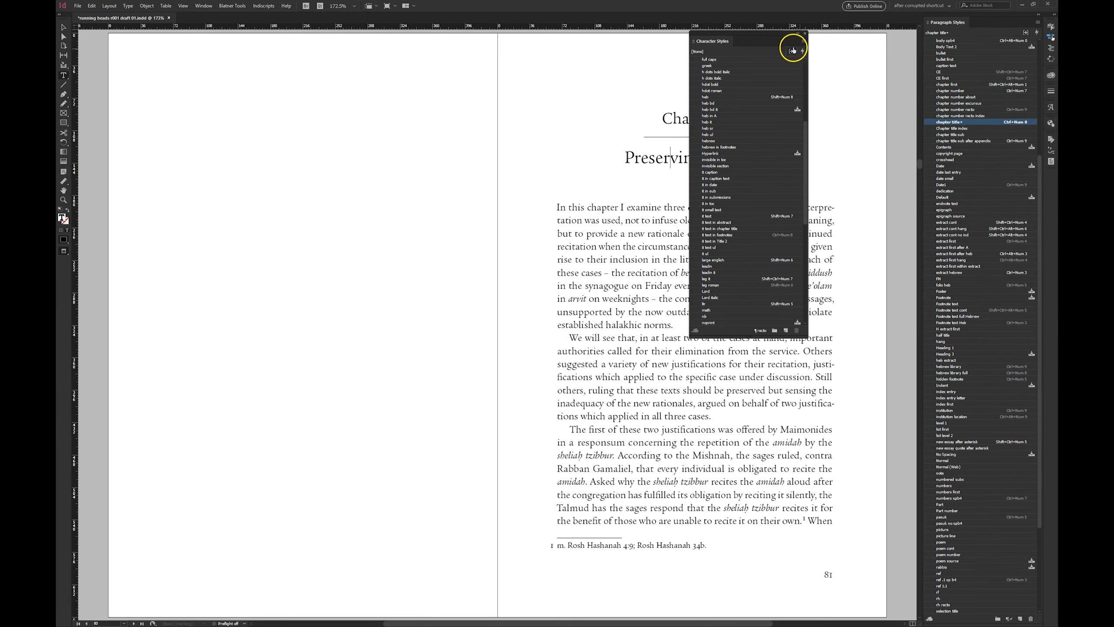
left_click_drag(757, 41, 978, 30)
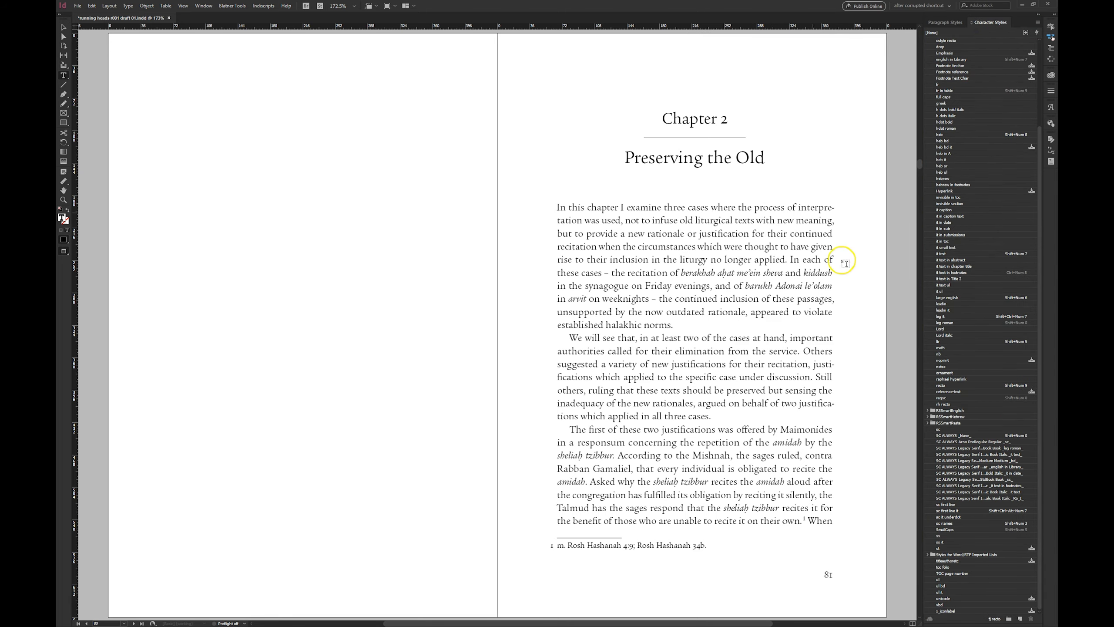
- Go to the Chapter 5 opening on page 205 and leave preview mode to show the hidden characters and guides
left_click(670, 159)
left_click(679, 160)
key("ctrl+j")
type("205")
key("Escape")
left_click(683, 163)
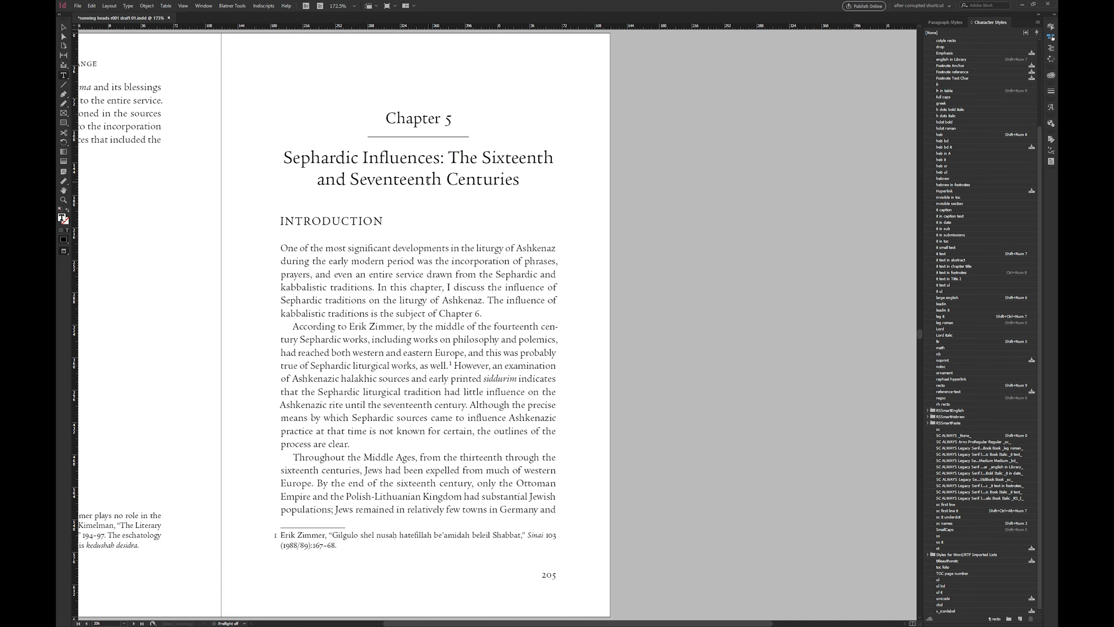
key("shift+Page_Down")
key("shift+Page_Up")
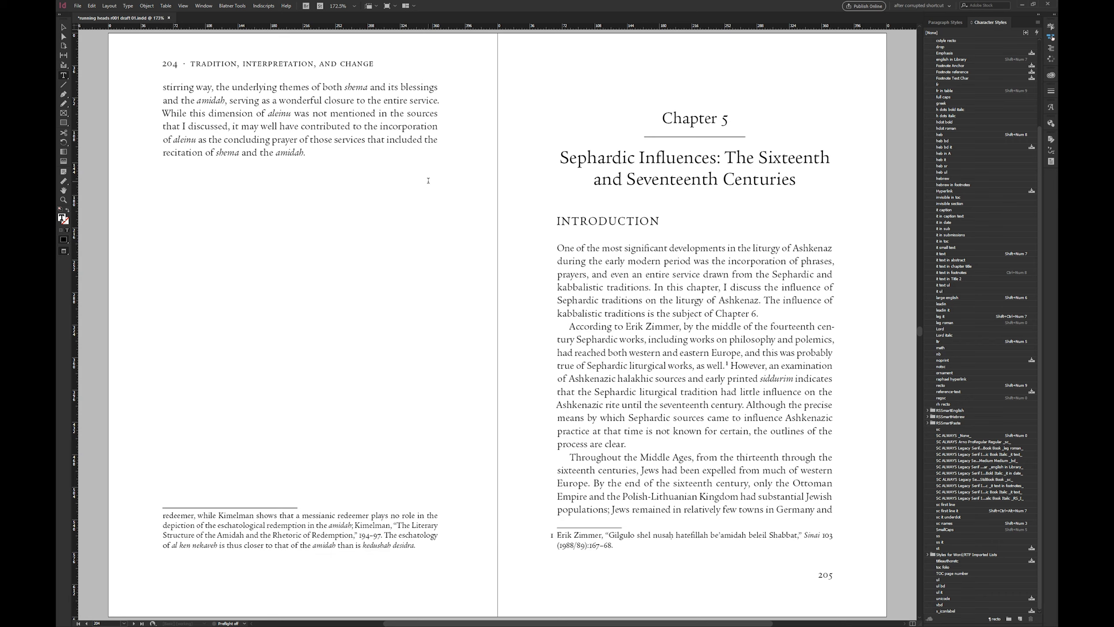
left_click(717, 158)
key("Escape")
key("w")
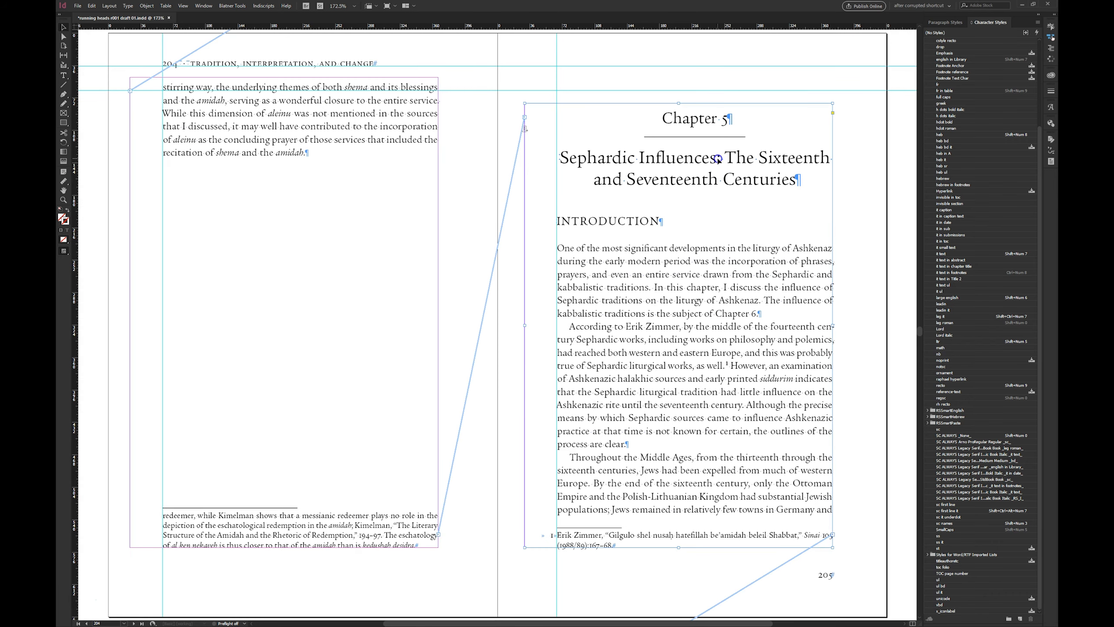
- Try removing the colon after "Influences" in the Chapter 5 title and put it back
double_click(718, 158)
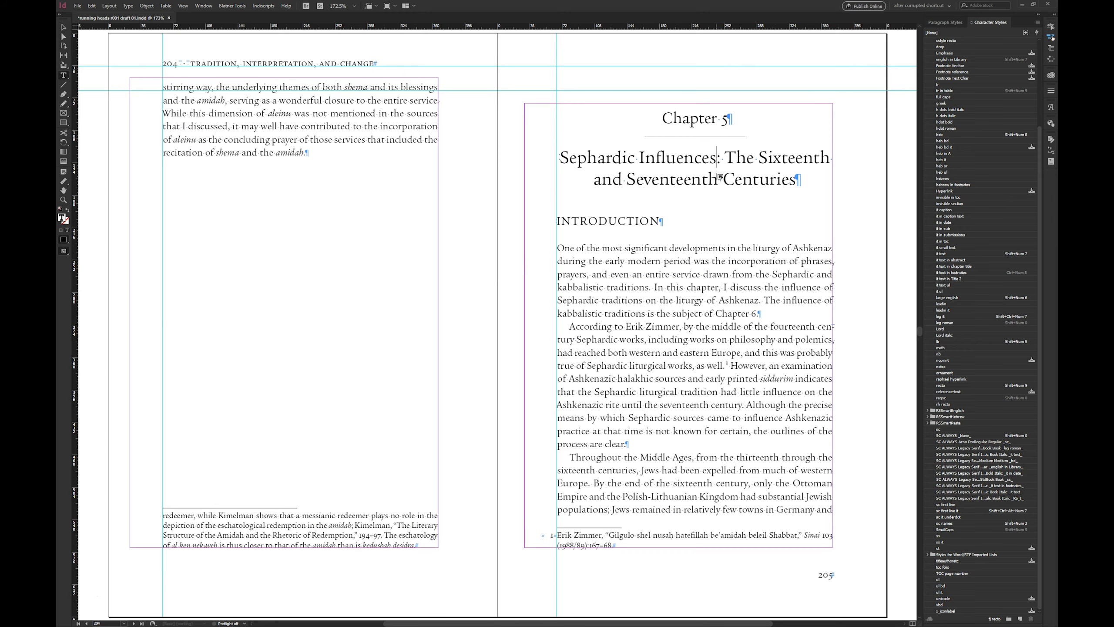
left_click(702, 165)
key("BackSpace")
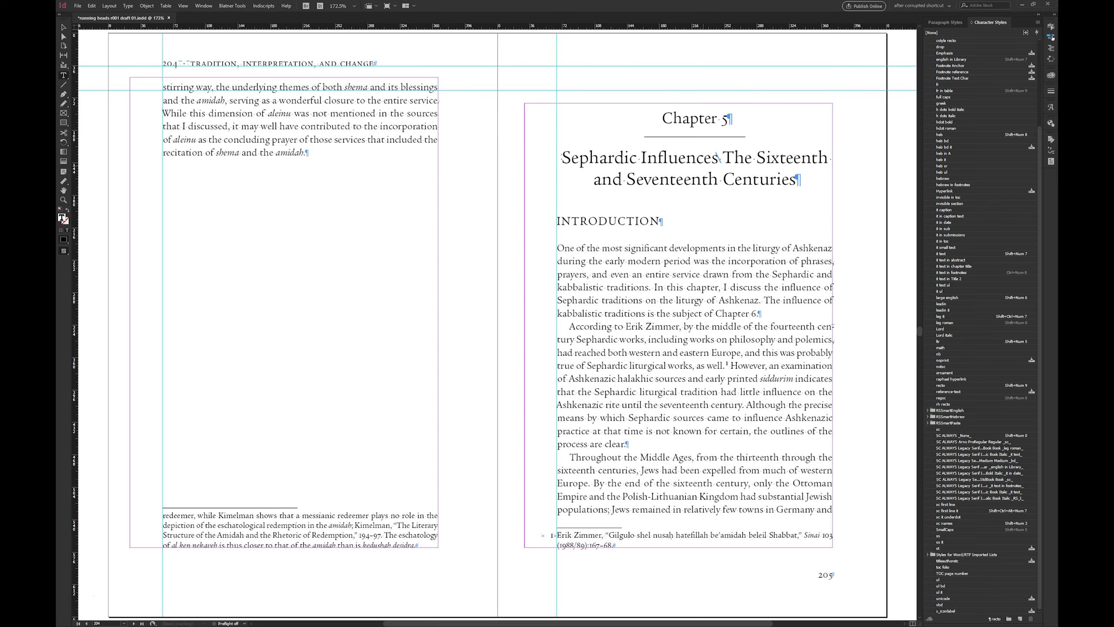
left_click(760, 162)
type(":")
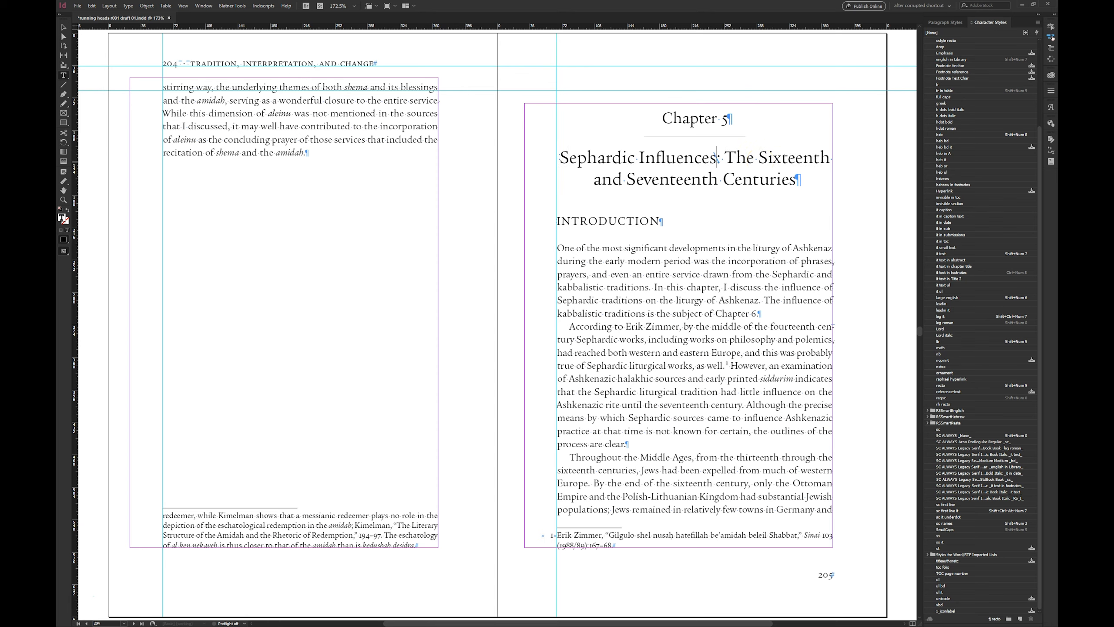
- Copy "The Sixteenth and Seventeenth Centuries" from the Chapter 5 title and paste it at the title's start, ended by an end-nested-style marker
key("ctrl+shift+Right")
key("ctrl+shift+Right")
key("ctrl+shift+Right")
key("ctrl+shift+Right")
key("ctrl+shift+Right")
key("ctrl+c")
key("Left")
key("ctrl+v")
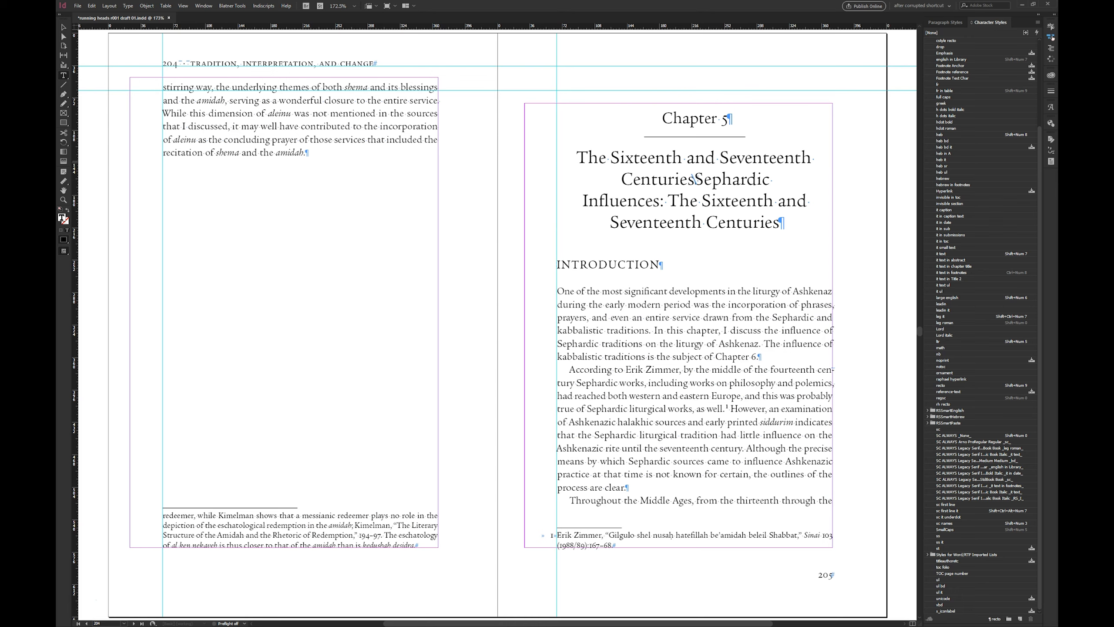
- Hide the pasted "The Sixteenth and Seventeenth Centuries" at the start of the Chapter 5 title by running the hidetext.jsx script
key("shift+Up")
key("shift+Home")
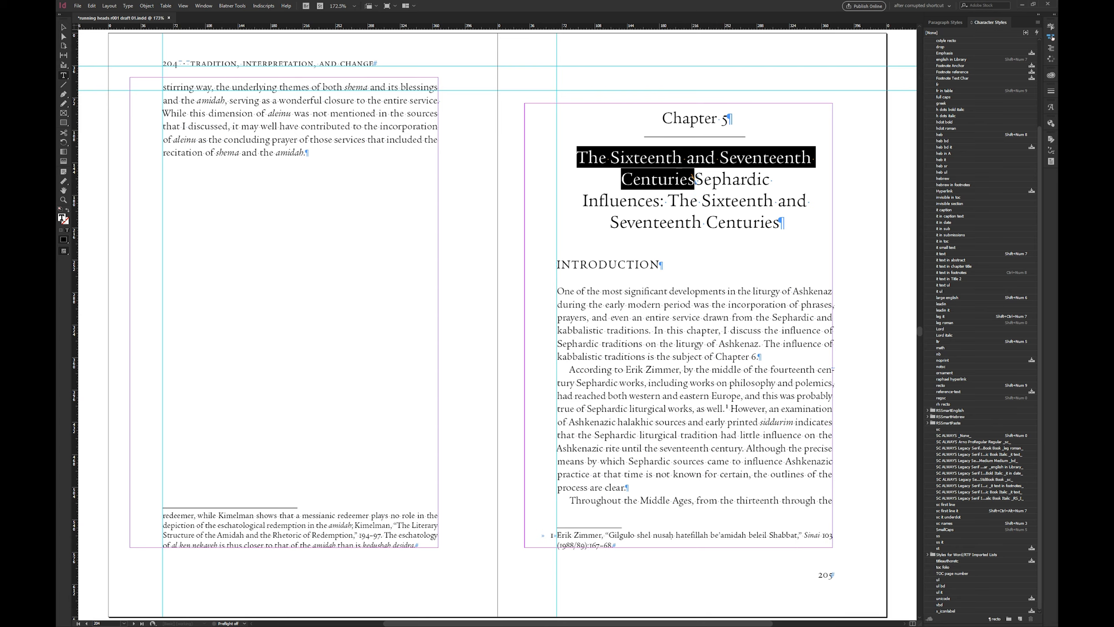
key("ctrl+alt+F11")
left_click_drag(488, 59, 352, 75)
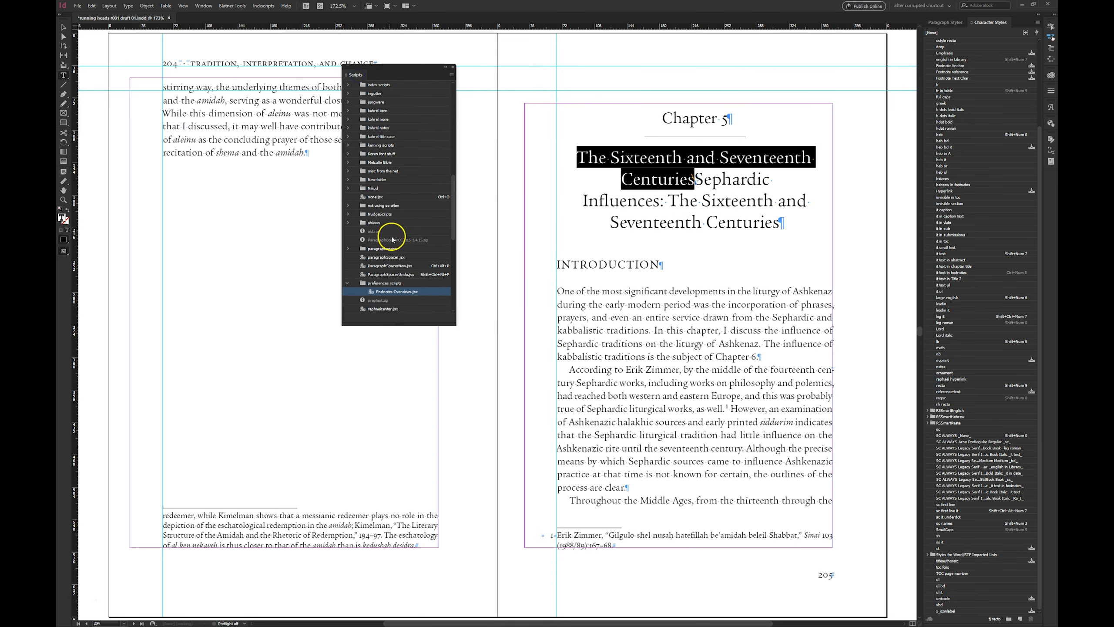
scroll(380, 171, "up", 4)
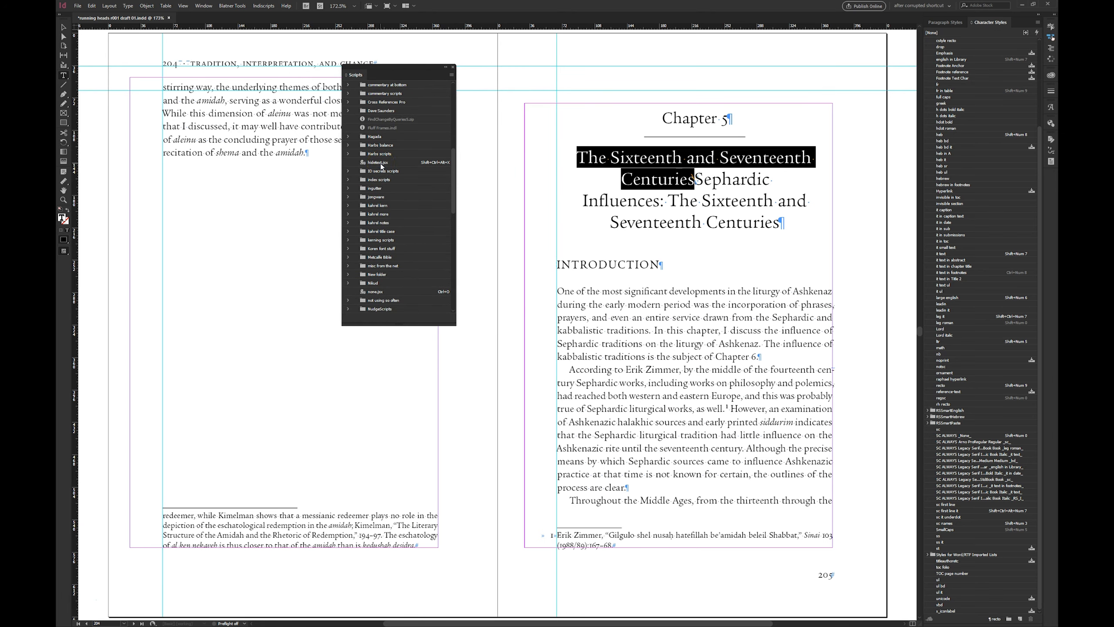
double_click(378, 163)
left_click(661, 151)
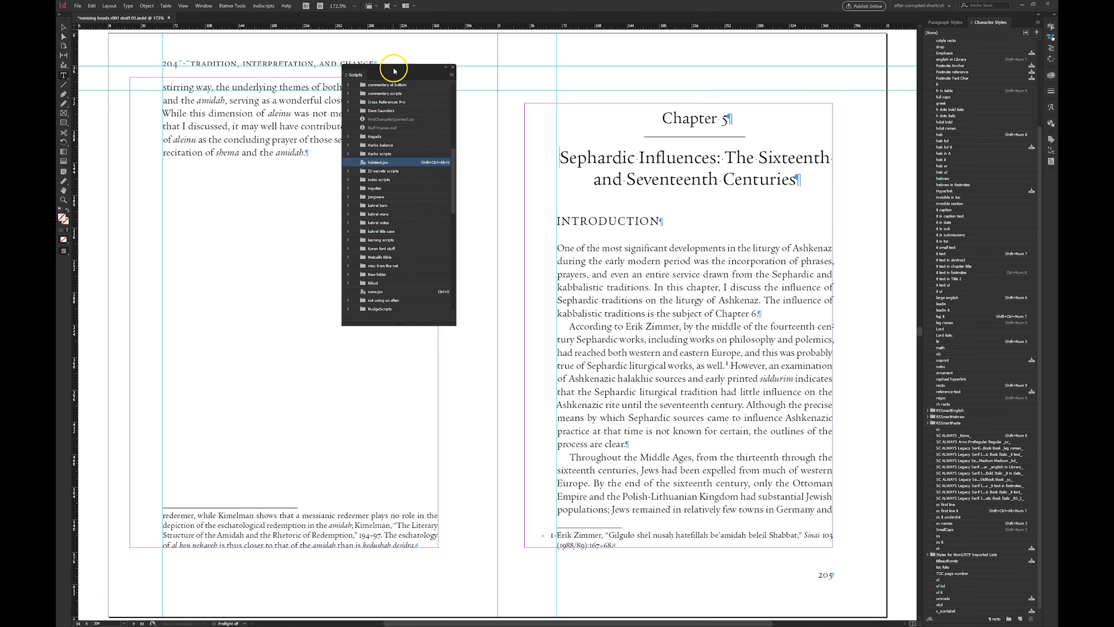
left_click_drag(393, 70, 663, 147)
key("ctrl+alt+F11")
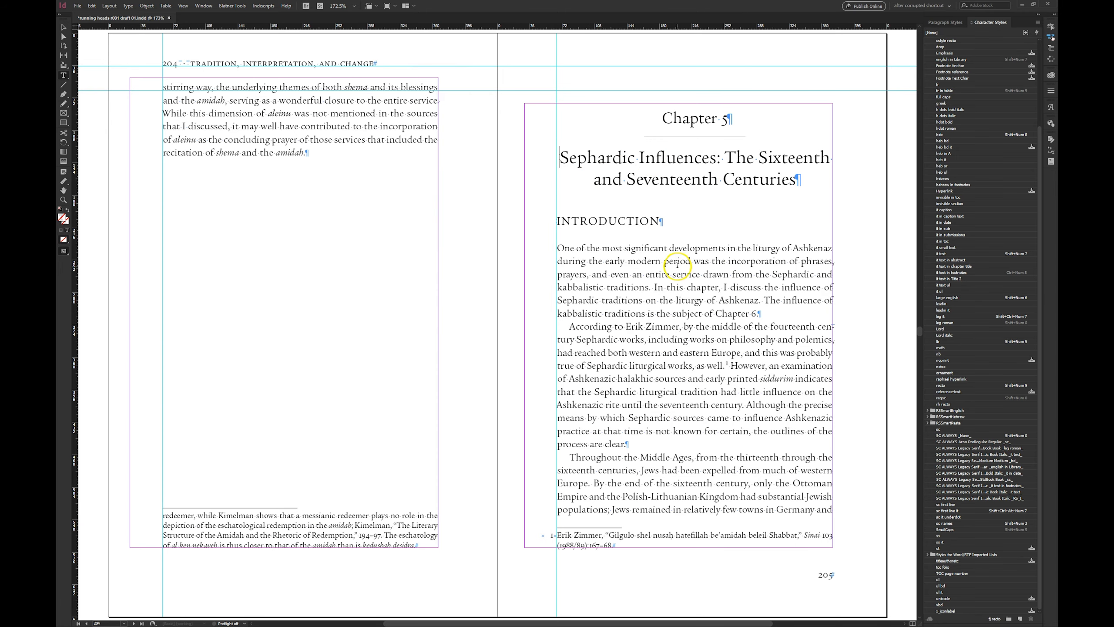
- Check the running header on page 207 and return to the Chapter 5 title on page 205
key("alt+Page_Down")
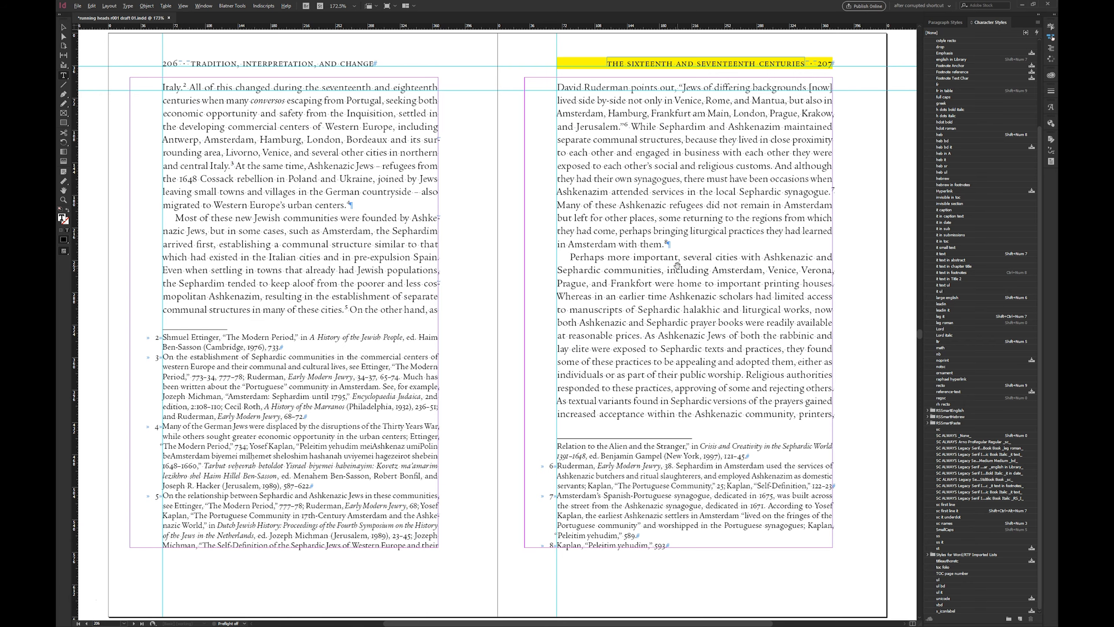
key("alt+Page_Up")
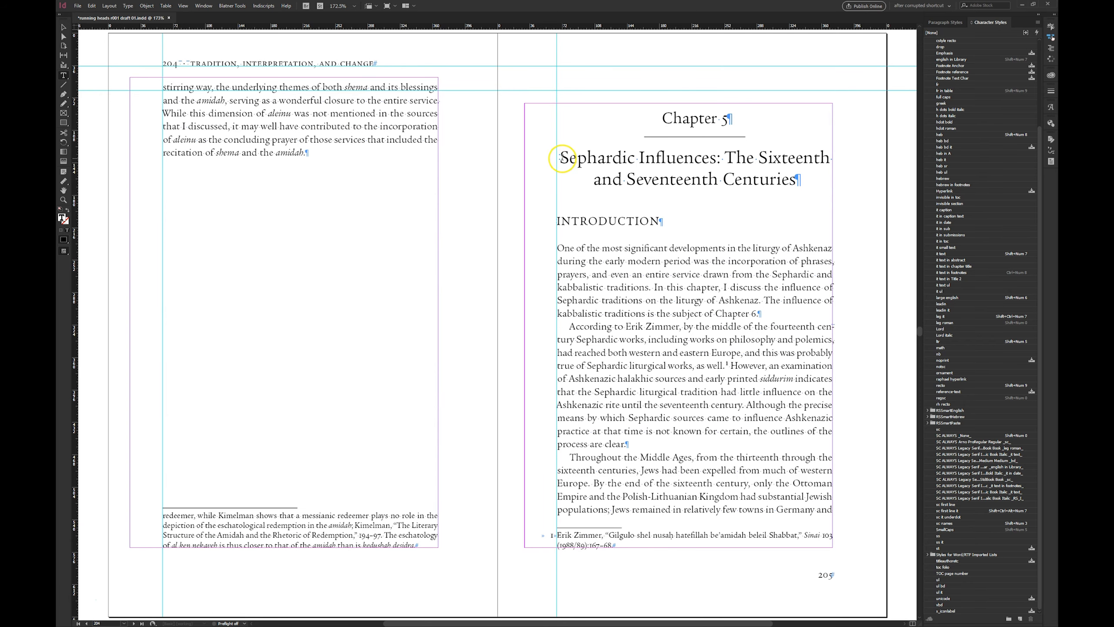
left_click(588, 158)
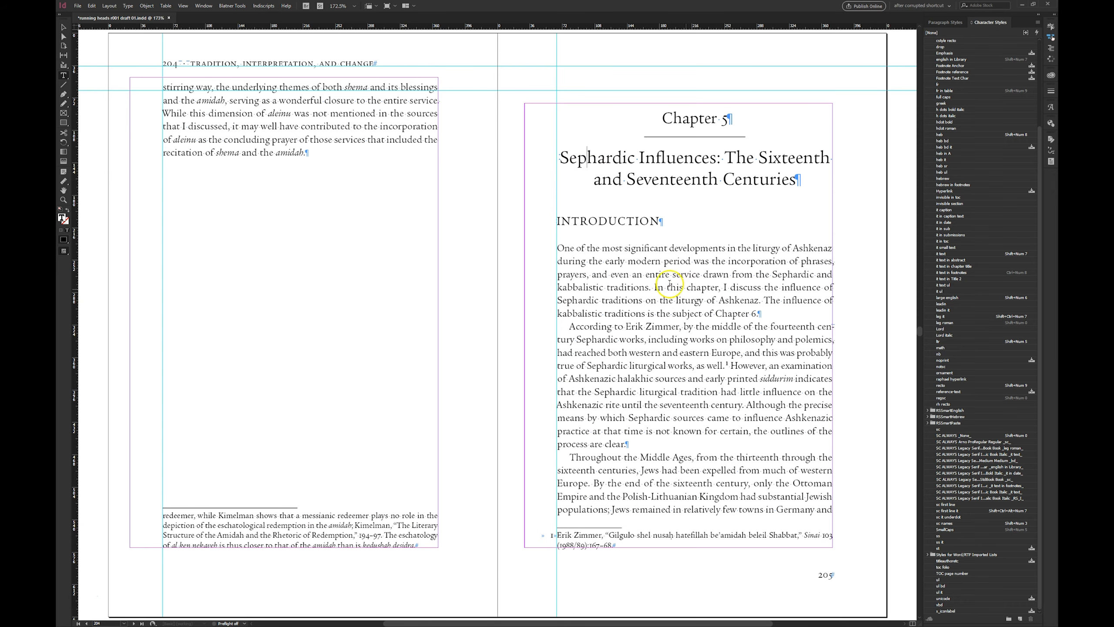